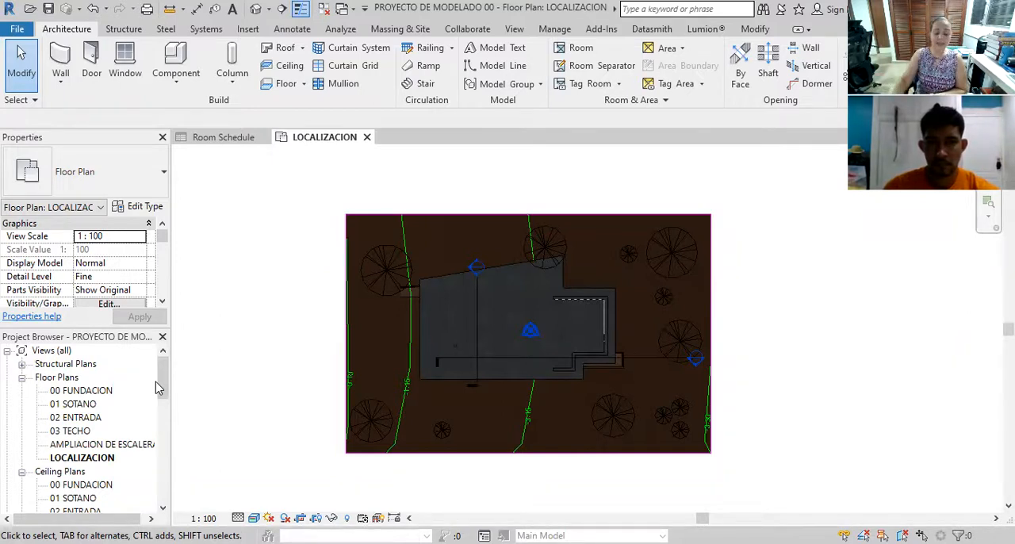
Review the project's views, schedules and sheets categories in the Project Browser from floor plans through Revit links
scroll(127, 396, "down", 4)
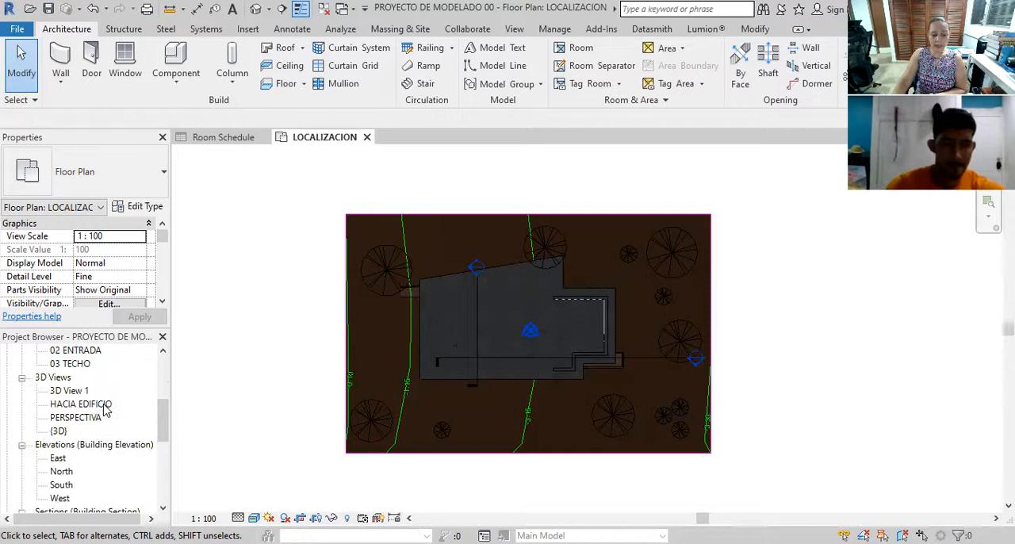
scroll(106, 409, "down", 1)
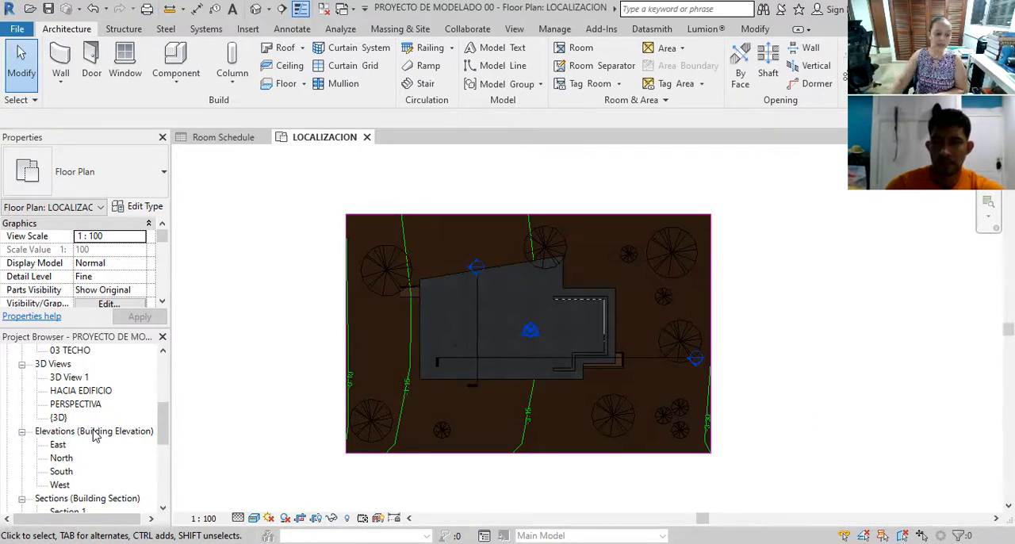
scroll(92, 436, "down", 5)
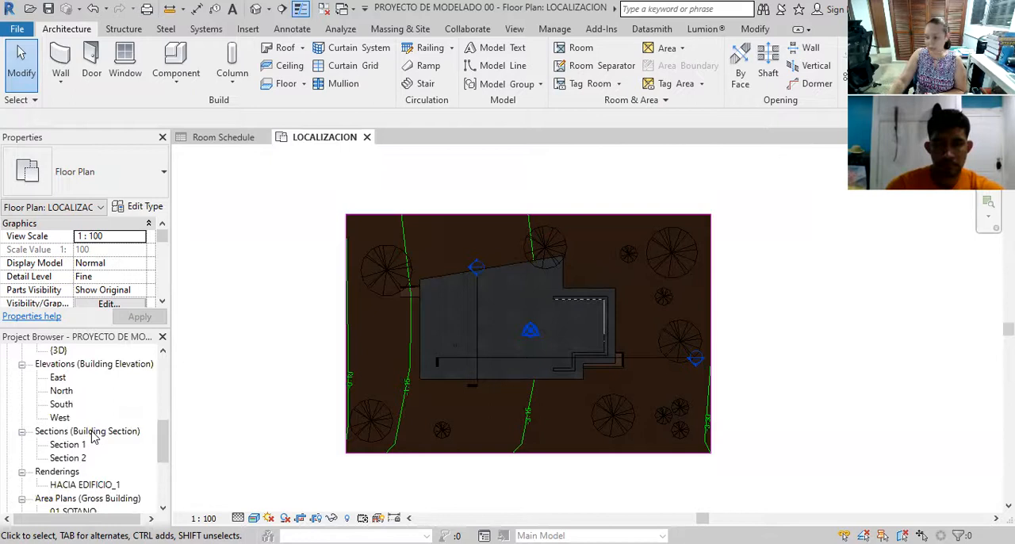
scroll(93, 436, "down", 4)
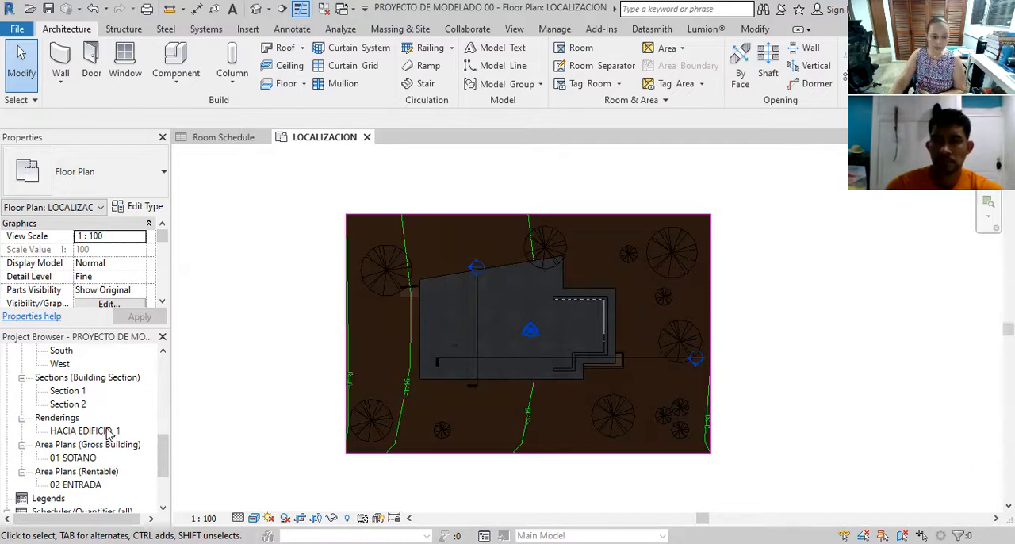
scroll(110, 433, "down", 1)
scroll(109, 433, "down", 1)
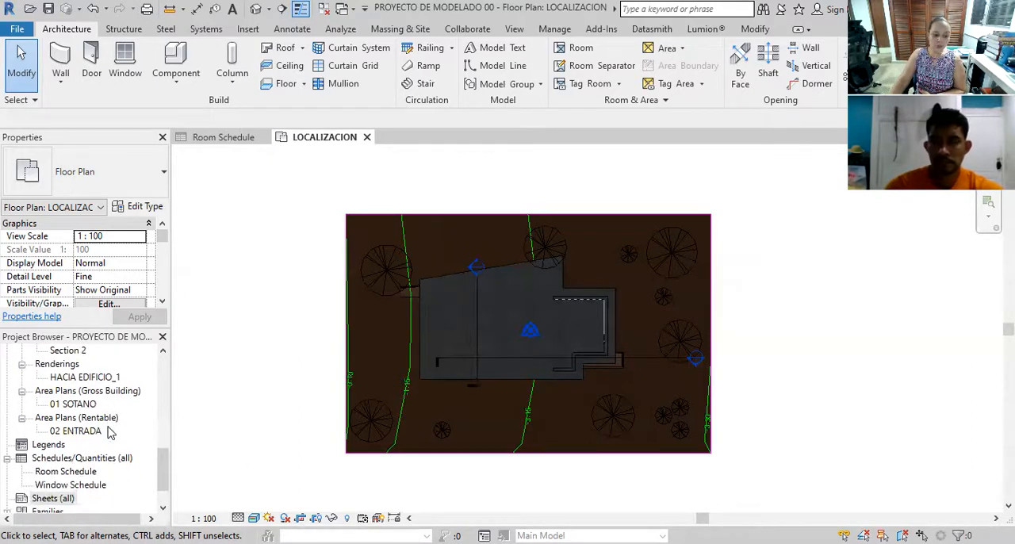
scroll(110, 433, "down", 1)
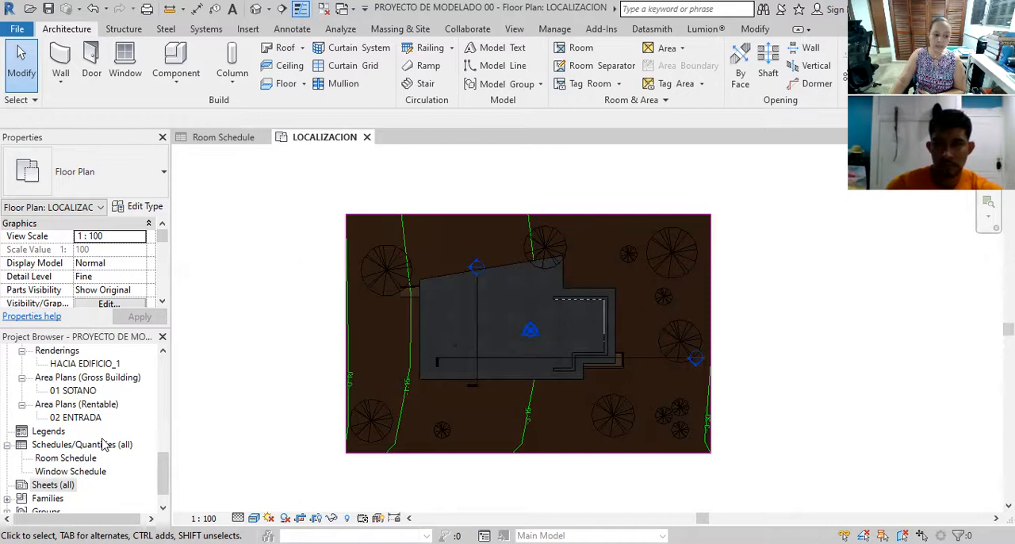
scroll(103, 444, "up", 5)
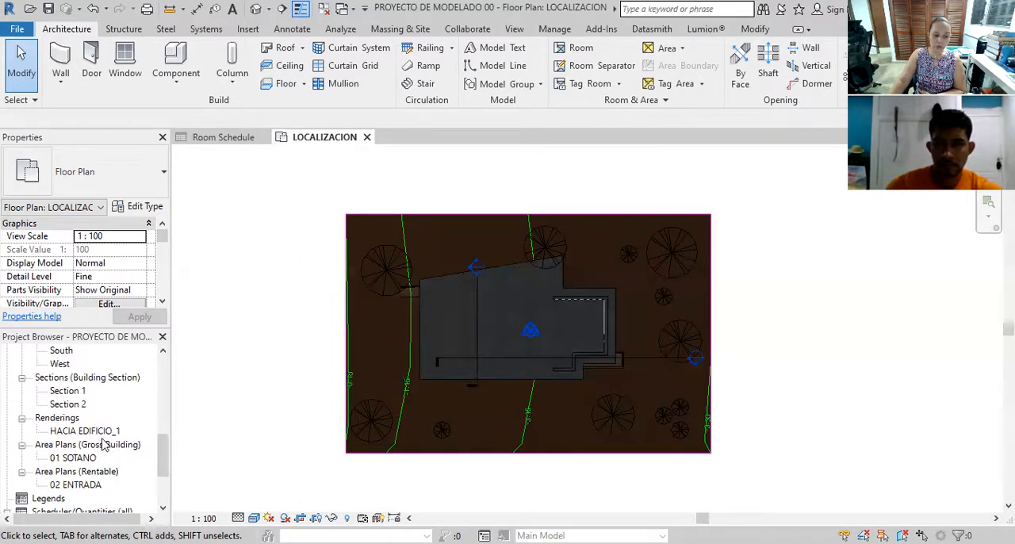
scroll(103, 444, "up", 2)
scroll(103, 444, "down", 5)
scroll(103, 444, "down", 3)
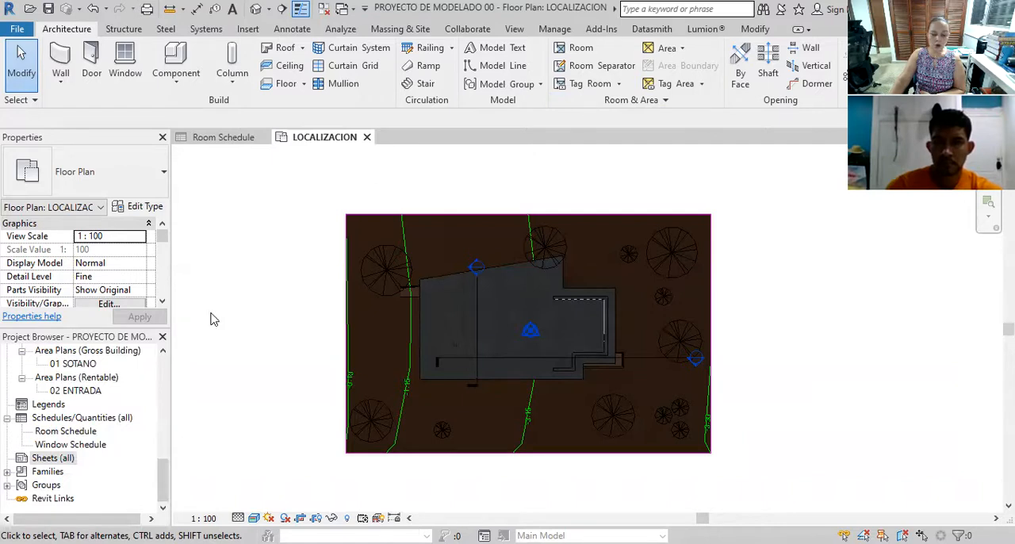
left_click_drag(163, 479, 180, 398)
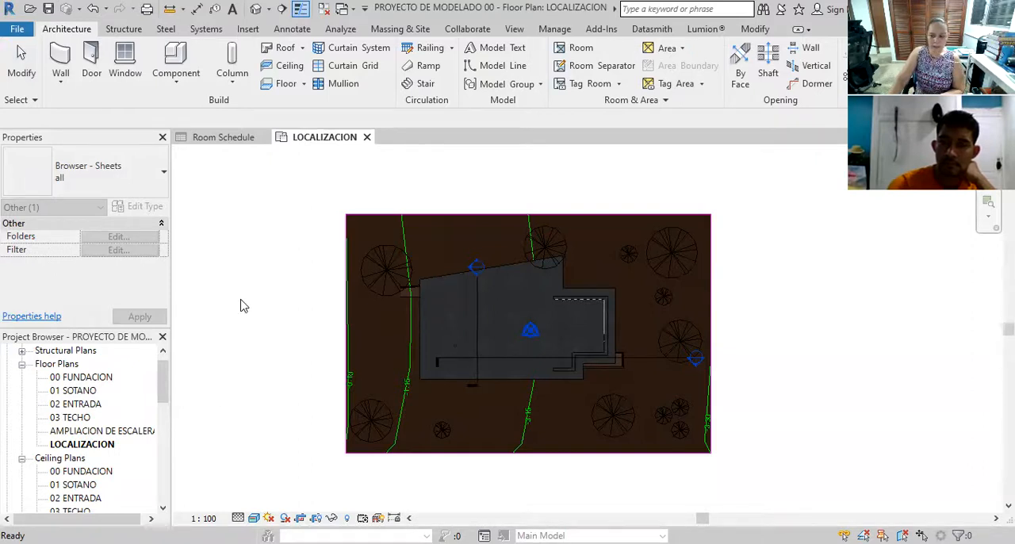
scroll(167, 366, "up", 1)
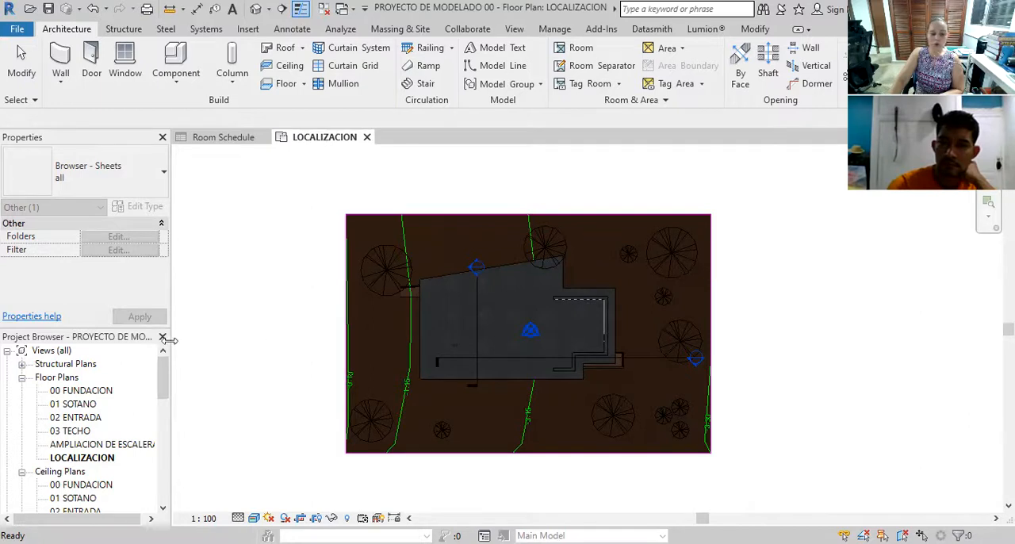
Start a new sheet and load the 2x3 METRICA title block family from the Titleblocks folder
left_click_drag(163, 377, 162, 482)
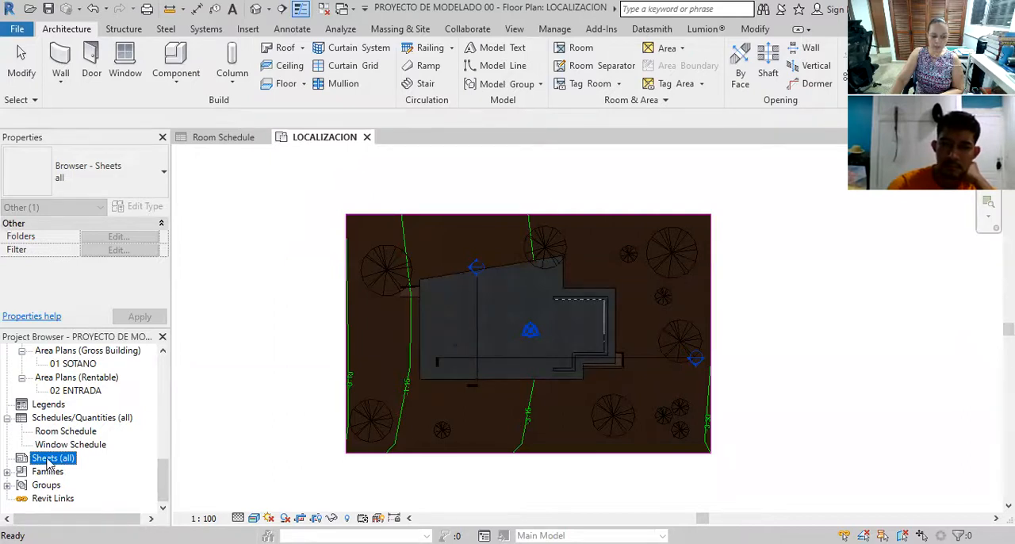
right_click(48, 460)
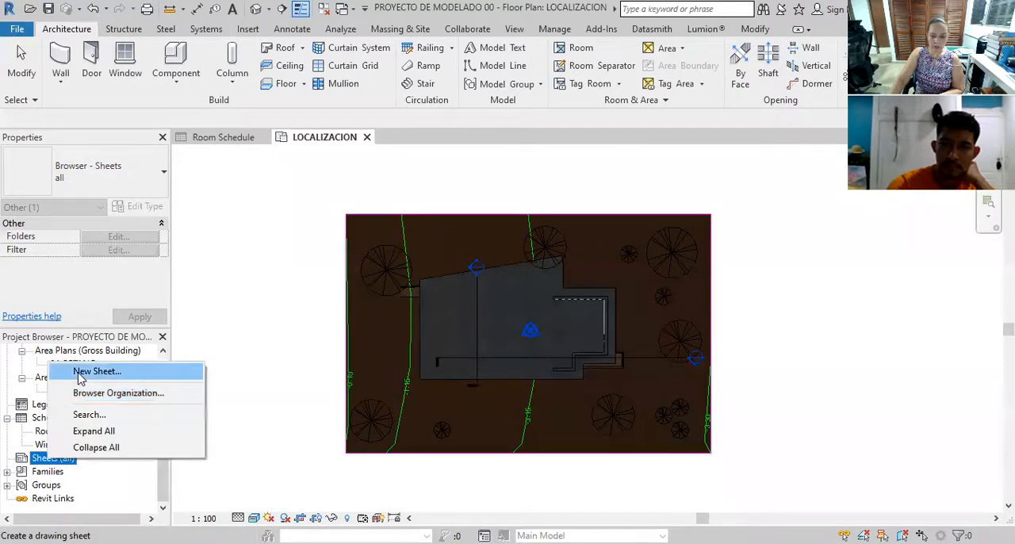
left_click(96, 371)
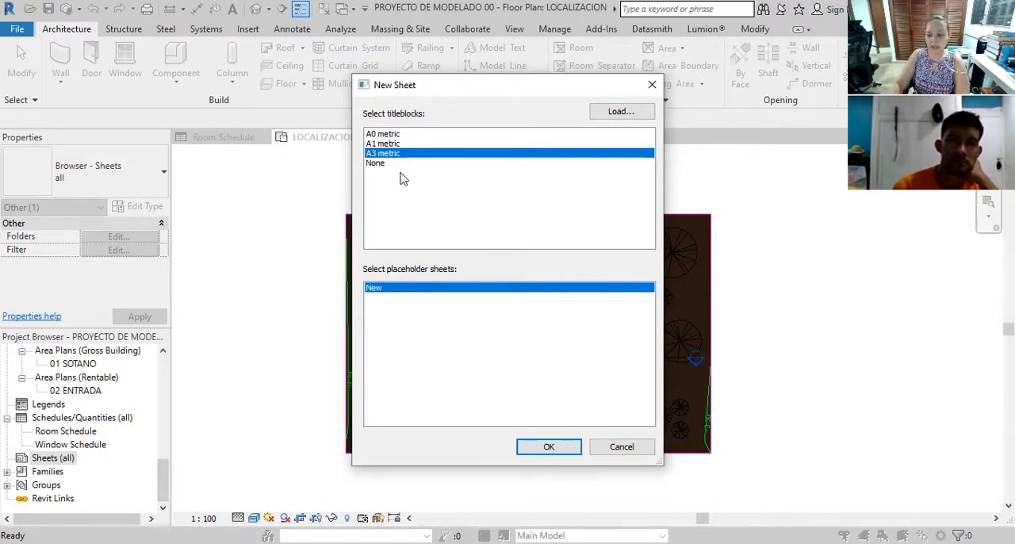
left_click(601, 119)
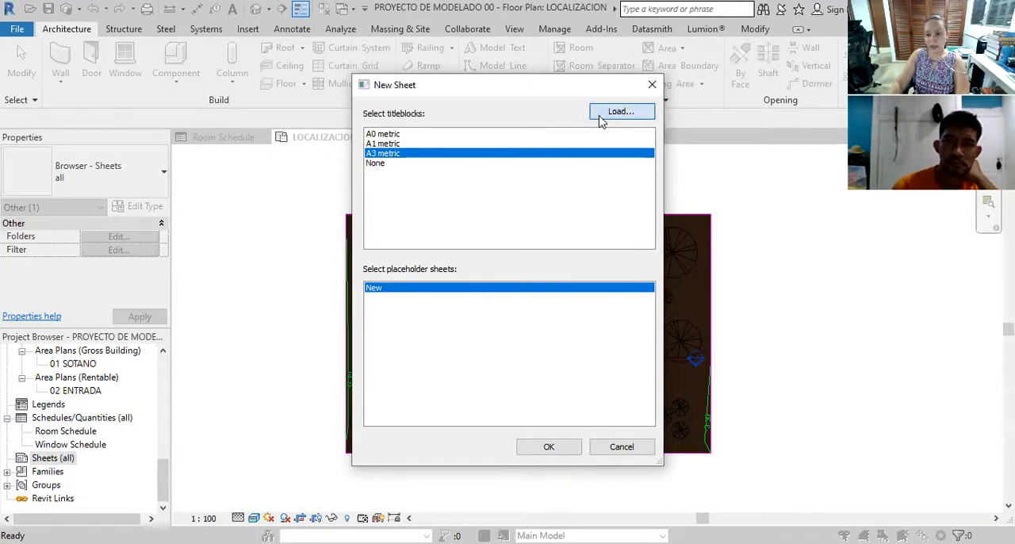
mouse_move(607, 190)
left_mouse_down()
mouse_move(607, 399)
mouse_move(605, 208)
left_mouse_up()
double_click(313, 226)
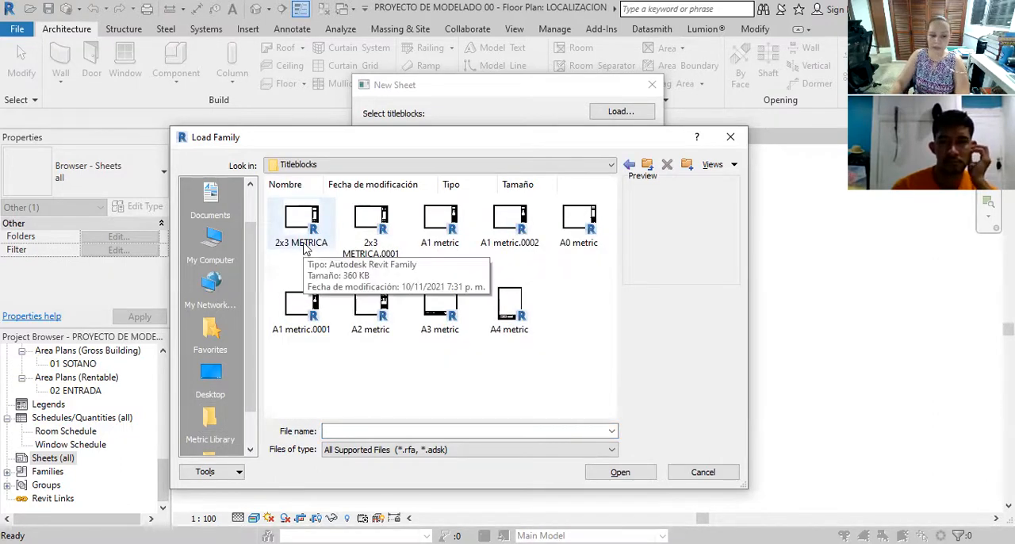
left_click(308, 246)
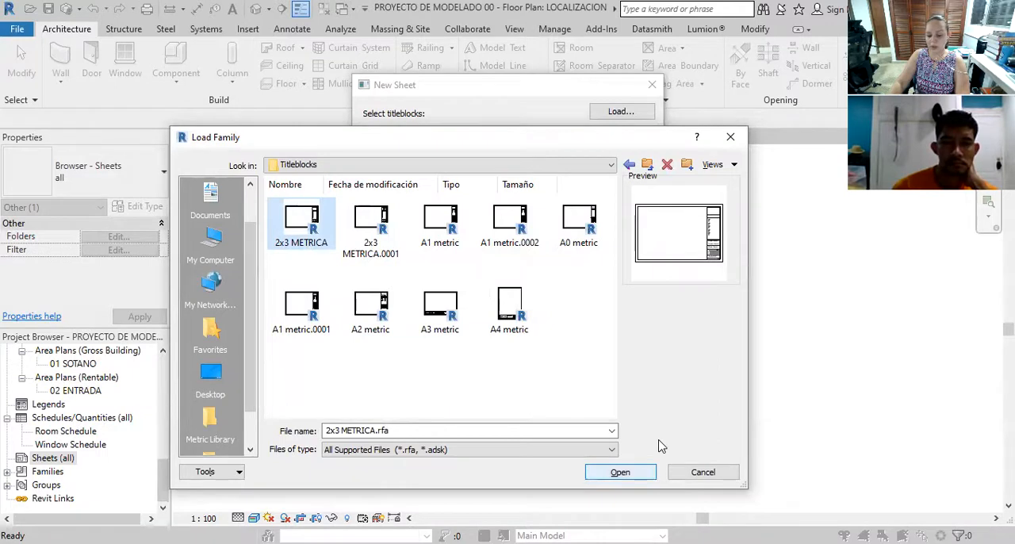
key("Return")
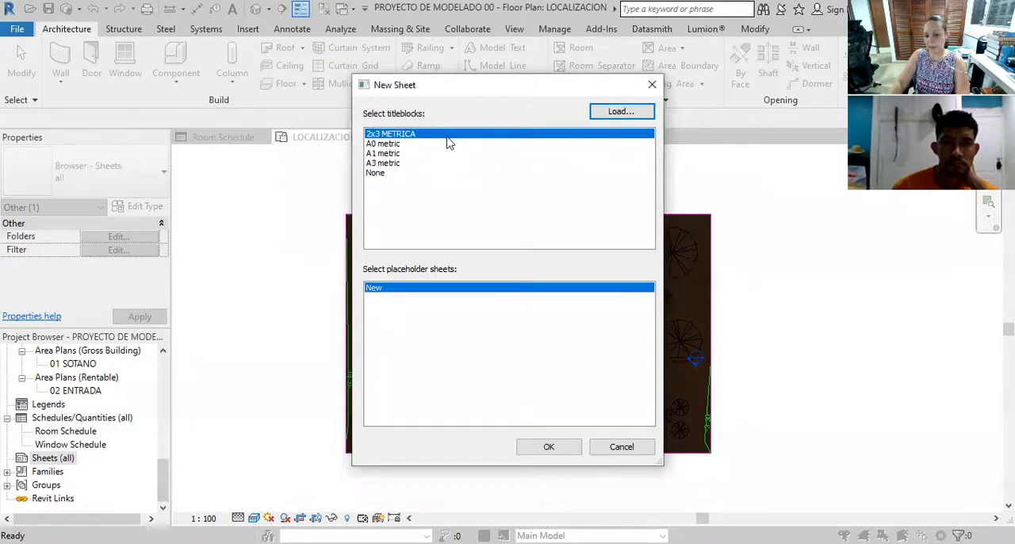
Create the new sheet with the 2x3 METRICA title block
left_click(551, 448)
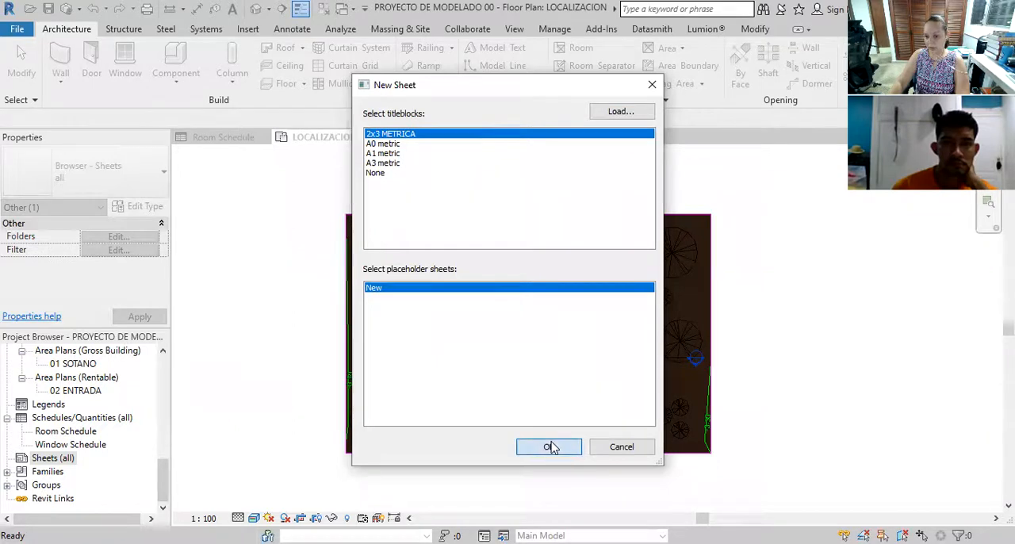
scroll(508, 370, "down", 2)
scroll(547, 381, "up", 2)
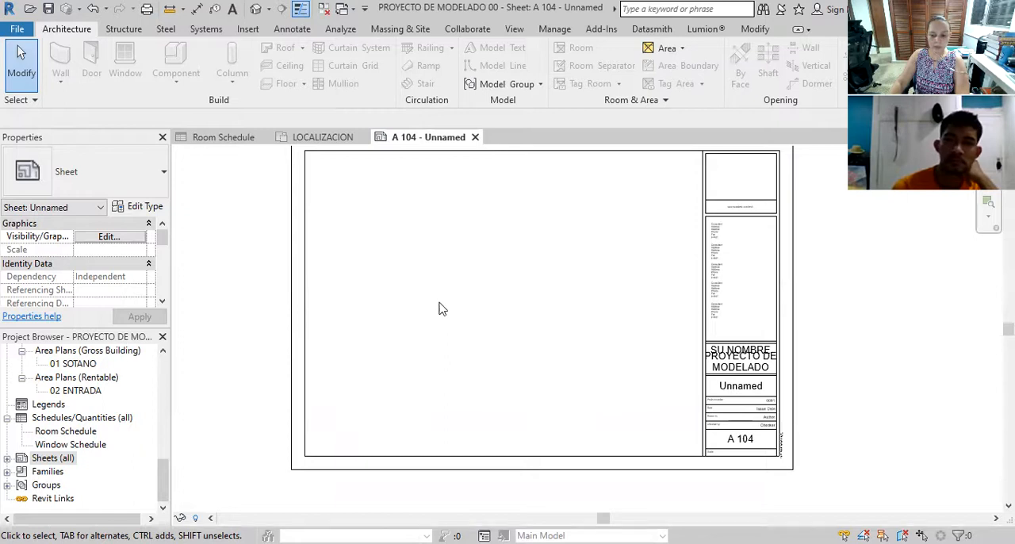
scroll(470, 309, "down", 1)
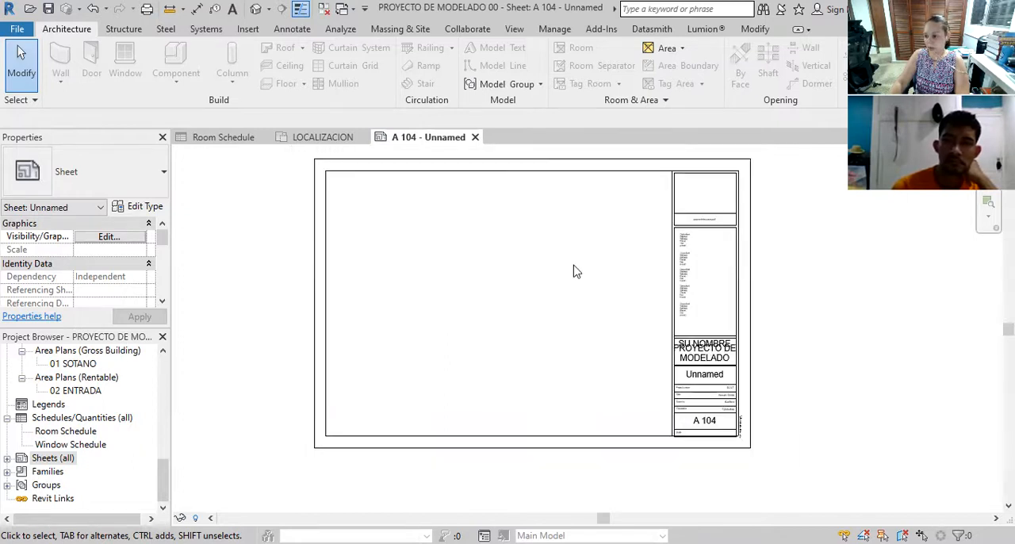
Begin renaming the new sheet listed under Sheets (all) and set its number to AP-100
left_click(11, 460)
left_click(8, 459)
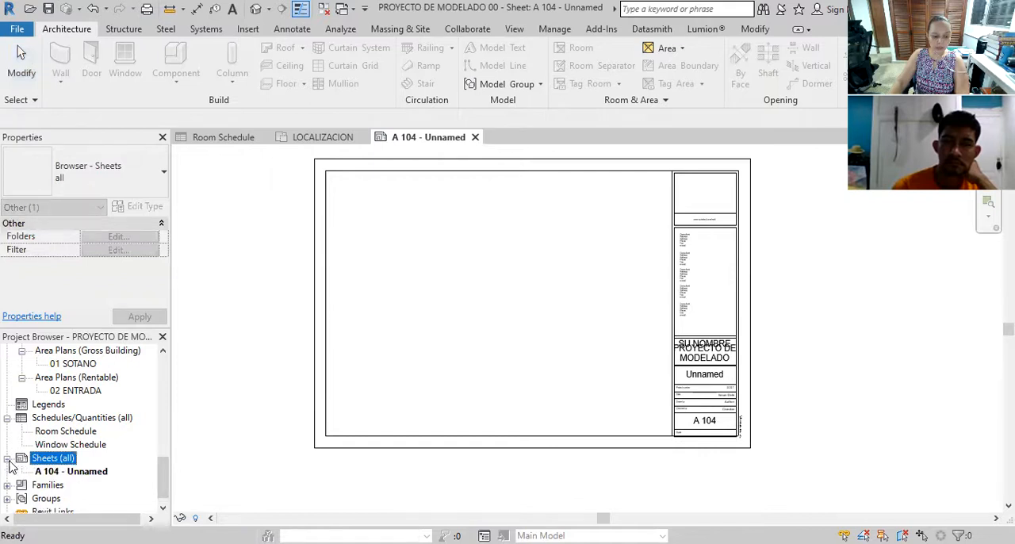
scroll(78, 487, "down", 1)
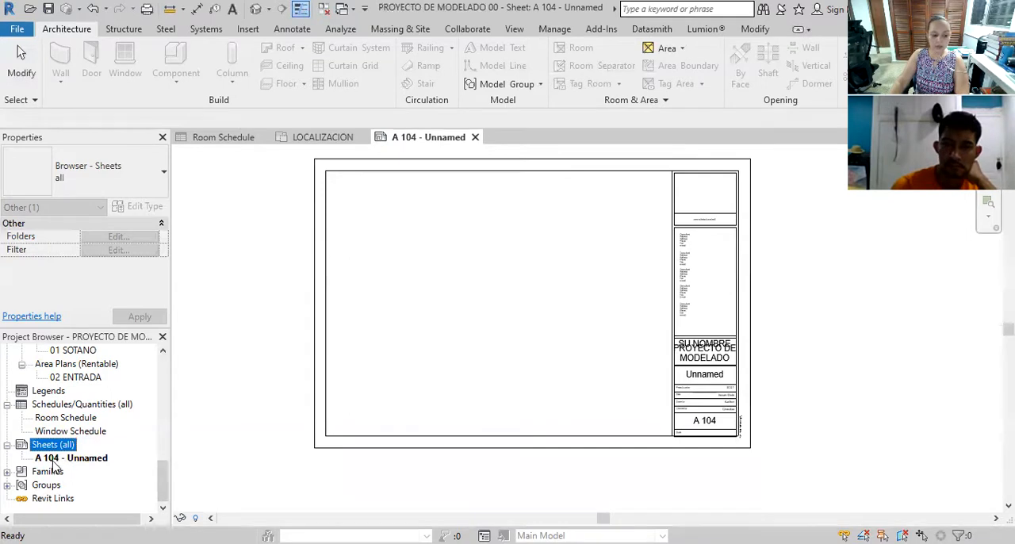
left_click(56, 460)
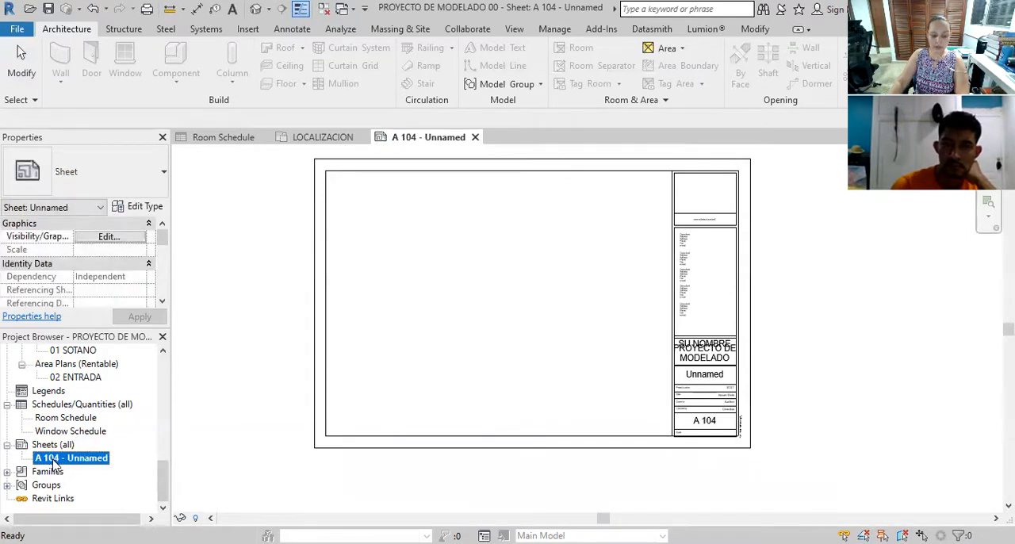
right_click(55, 460)
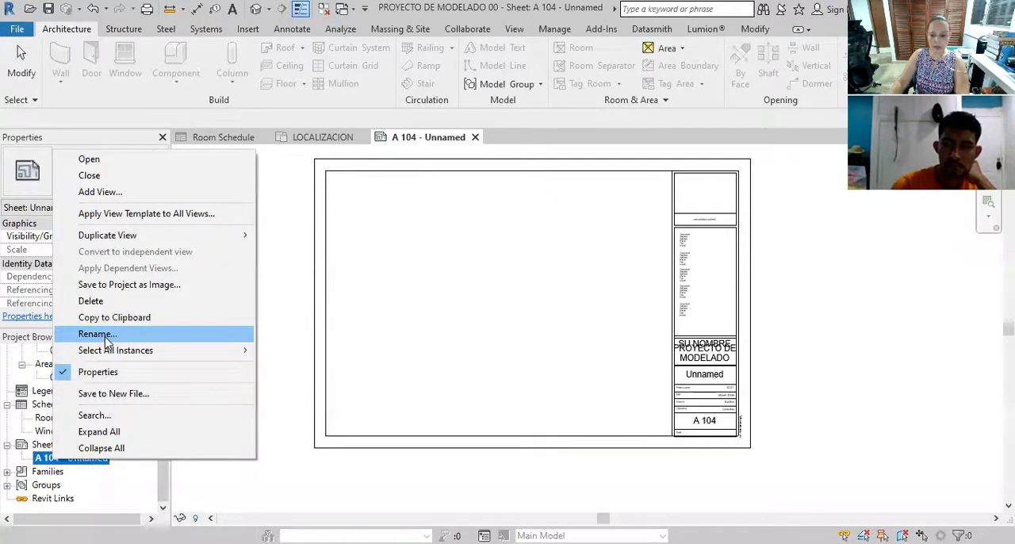
left_click(97, 334)
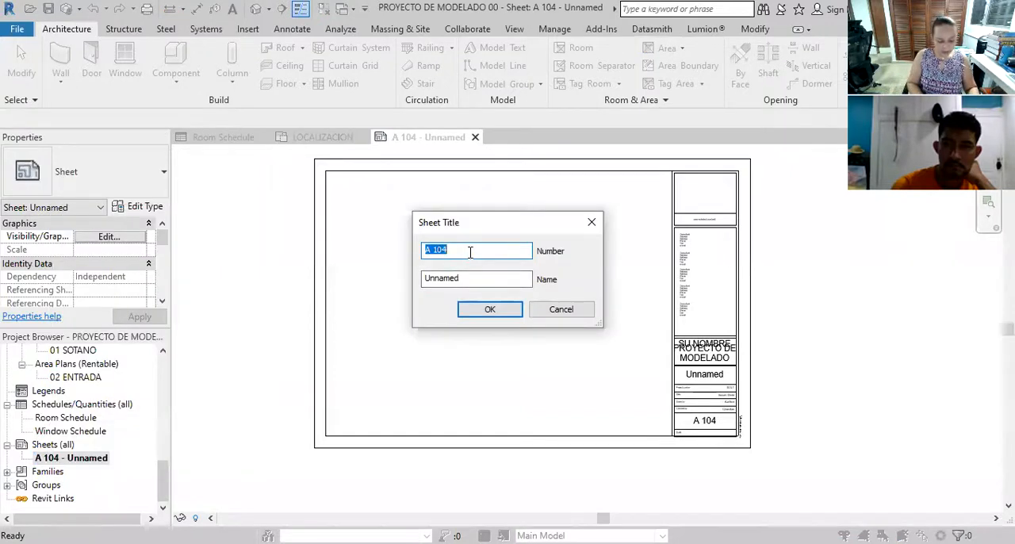
type("A")
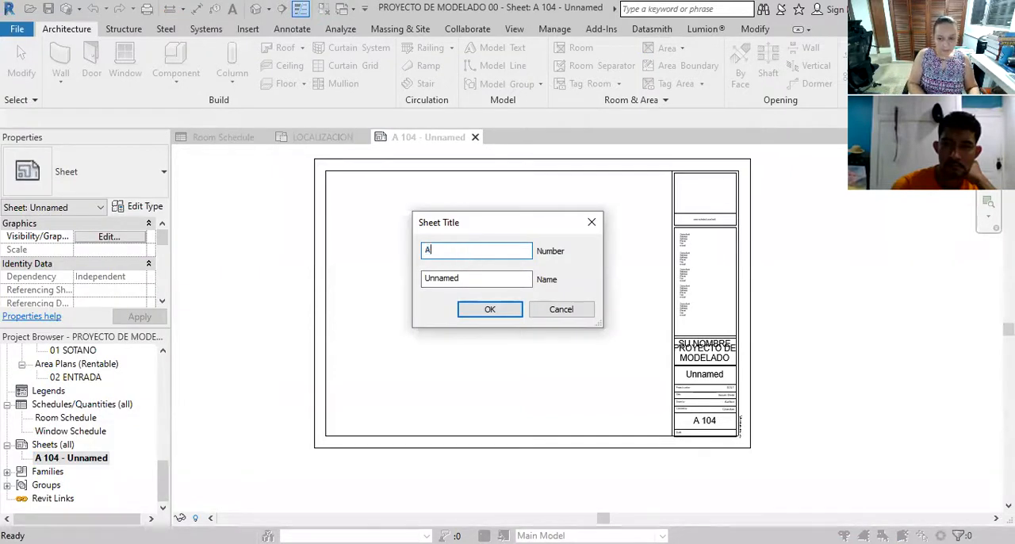
type("P-100")
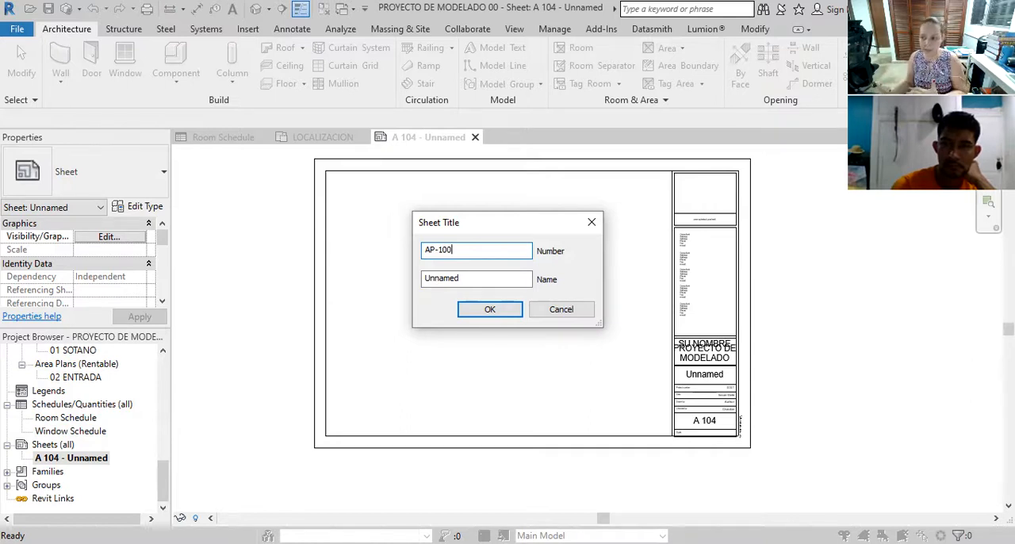
Set the sheet's name to UBICACION and confirm the new sheet title
left_click(462, 279)
left_click_drag(462, 282, 401, 290)
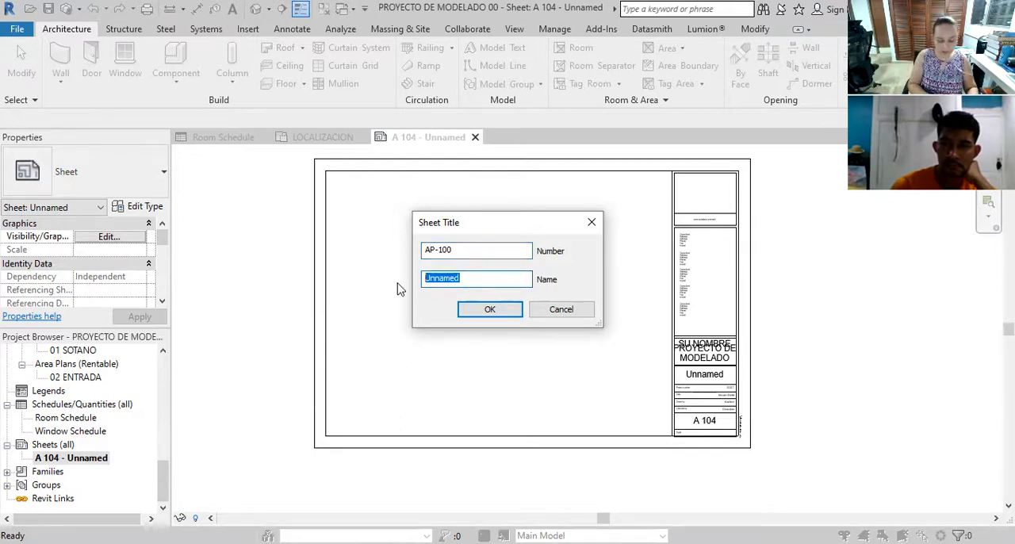
type("U")
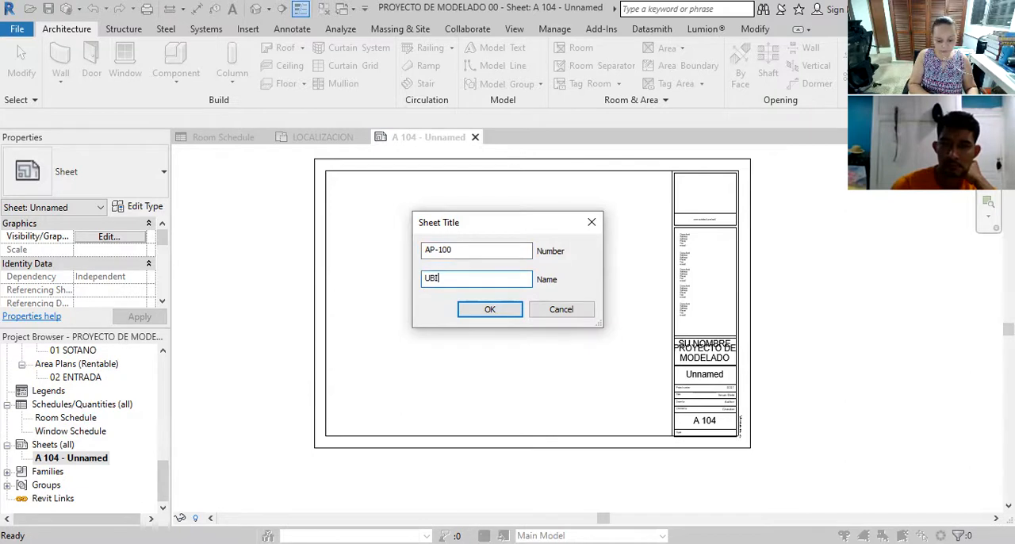
type("BIBIC")
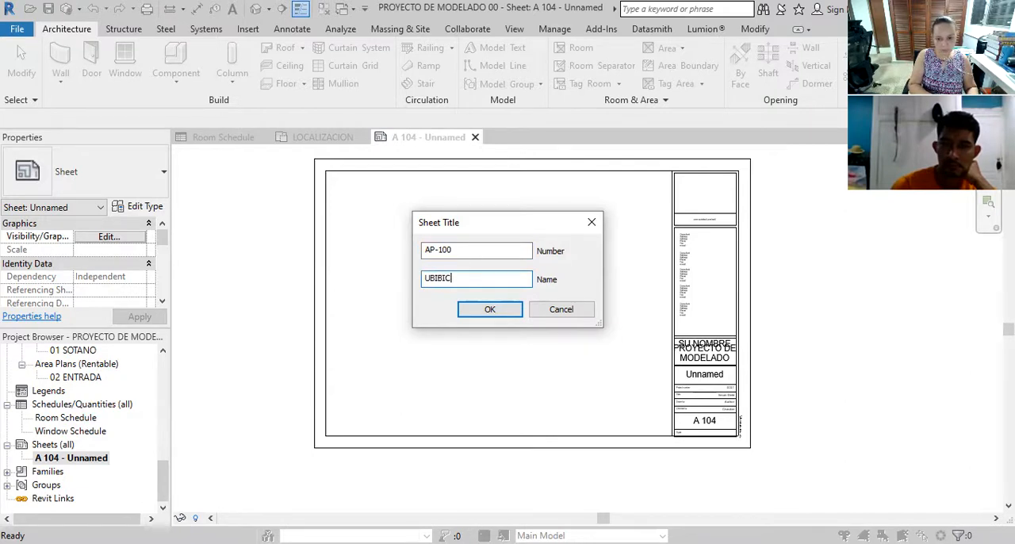
key("BackSpace")
key("BackSpace")
key("BackSpace")
type("CACION")
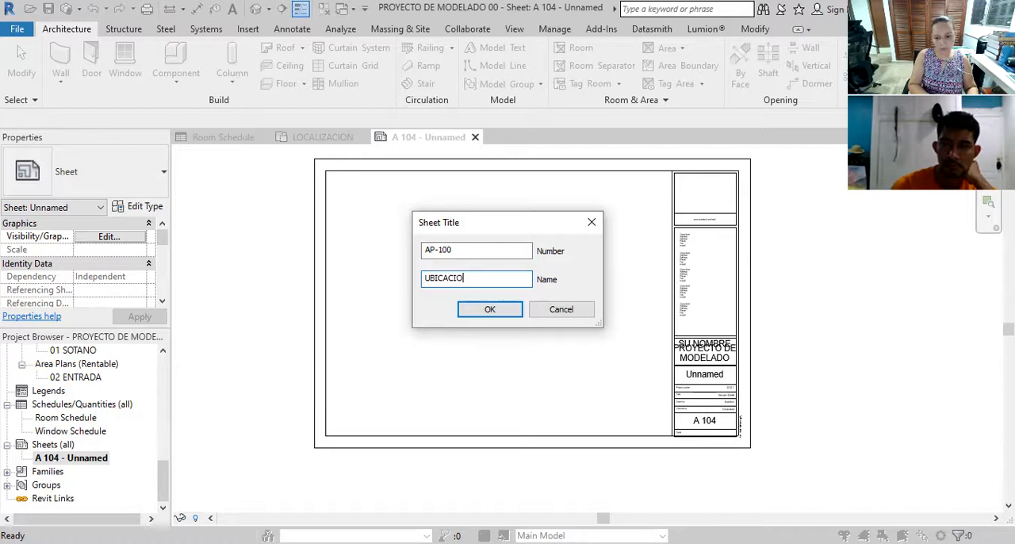
left_click(489, 310)
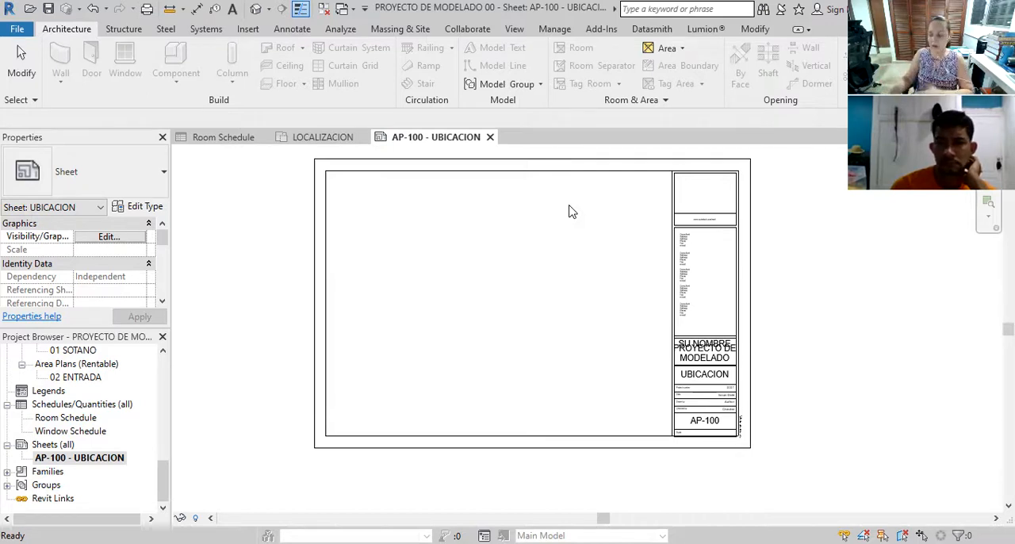
Select the 2x3 METRICA title block on sheet AP-100 so its text fields can be edited
scroll(740, 372, "up", 5)
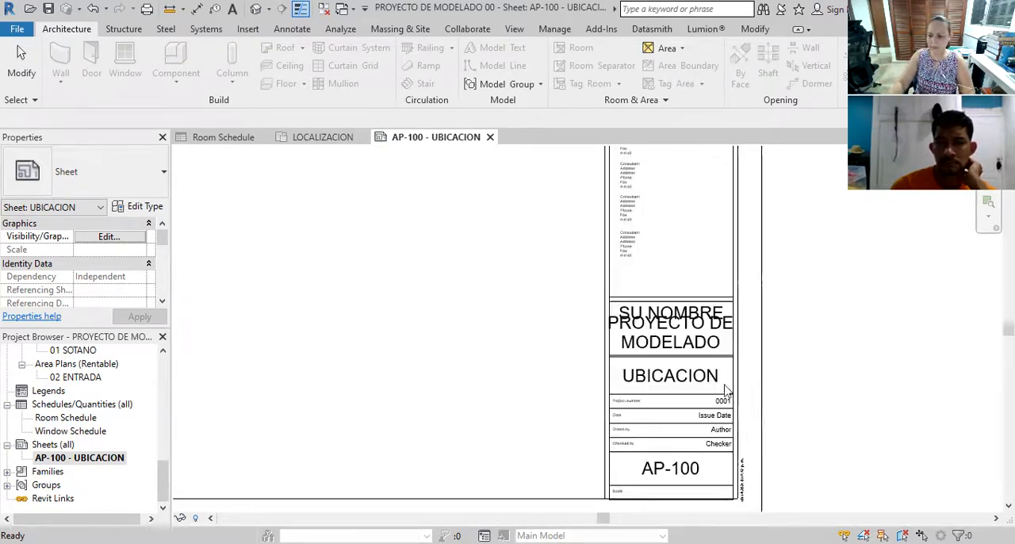
left_click(685, 315)
scroll(783, 373, "down", 3)
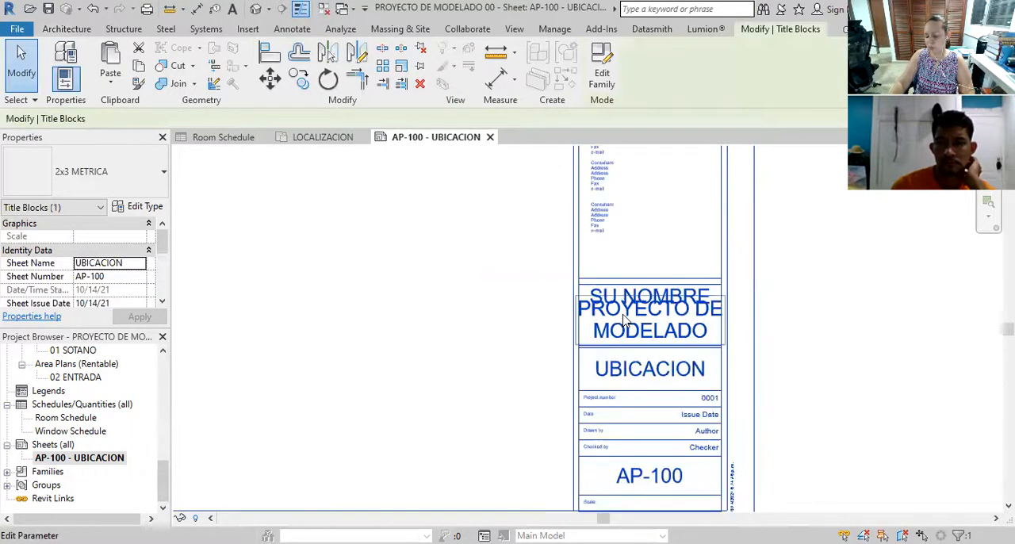
scroll(642, 345, "up", 3)
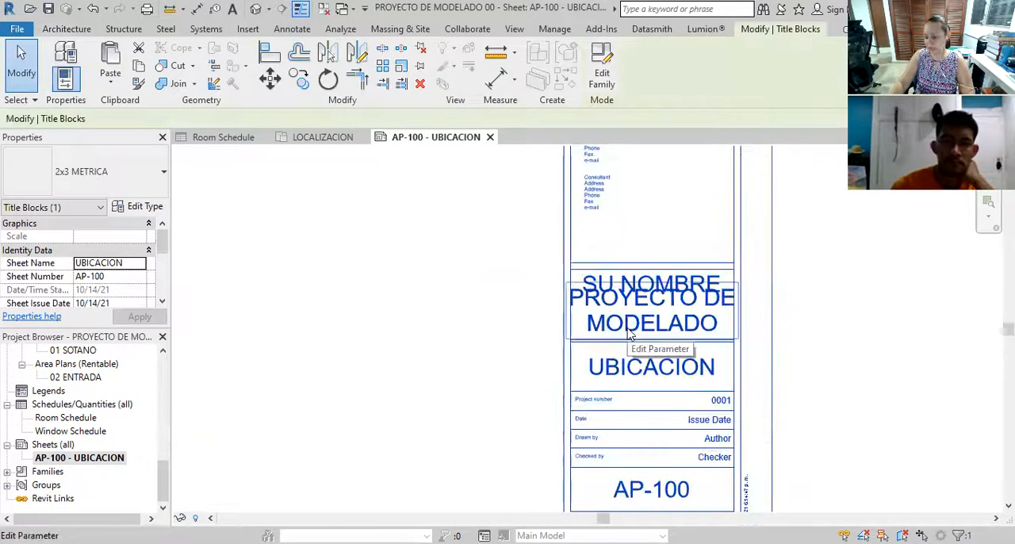
scroll(643, 358, "down", 1)
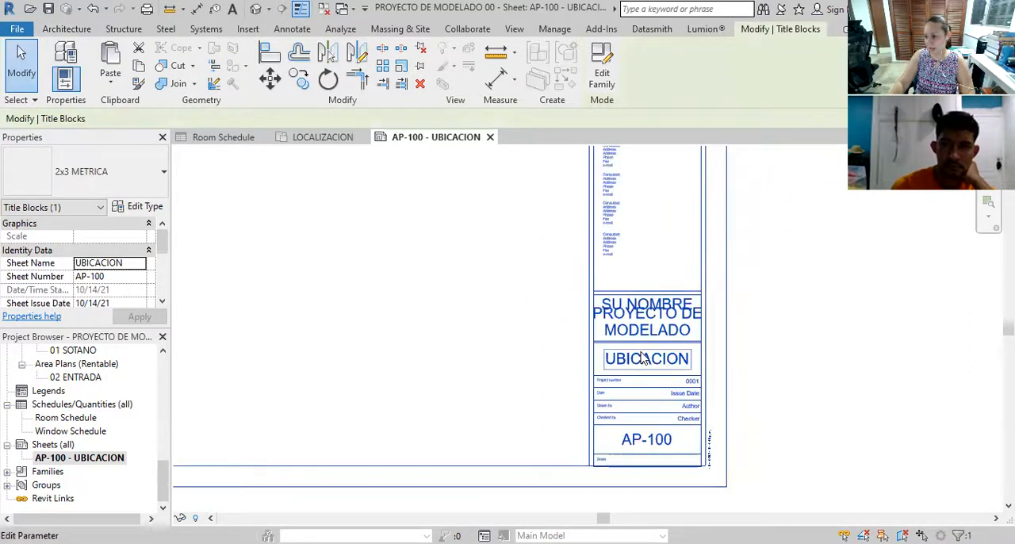
scroll(643, 358, "up", 2)
scroll(643, 325, "up", 1)
left_click(642, 326)
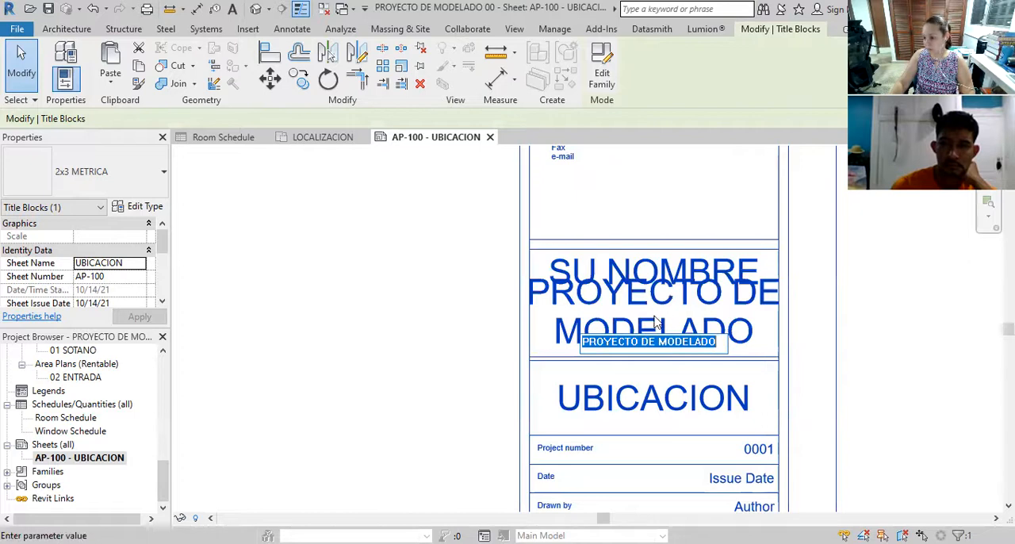
scroll(699, 334, "down", 3)
left_click(768, 395)
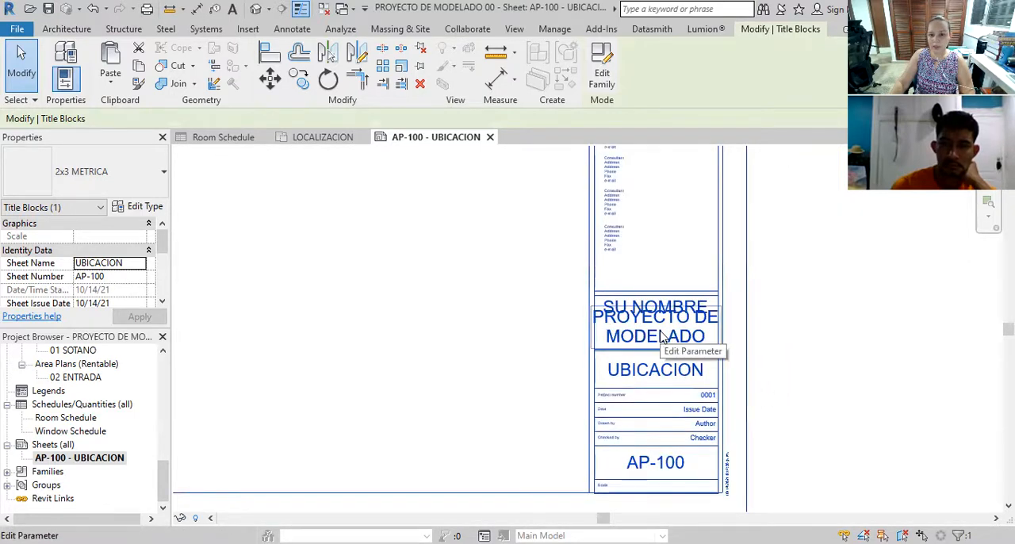
Replace the SU NOMBRE placeholder in the title block with the person's initial and surname
scroll(660, 337, "up", 2)
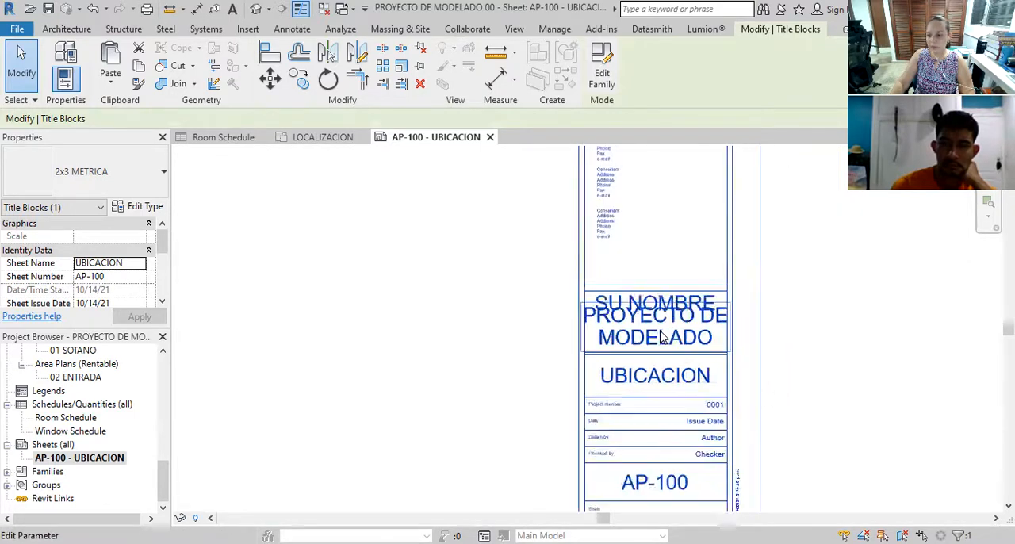
left_click(656, 292)
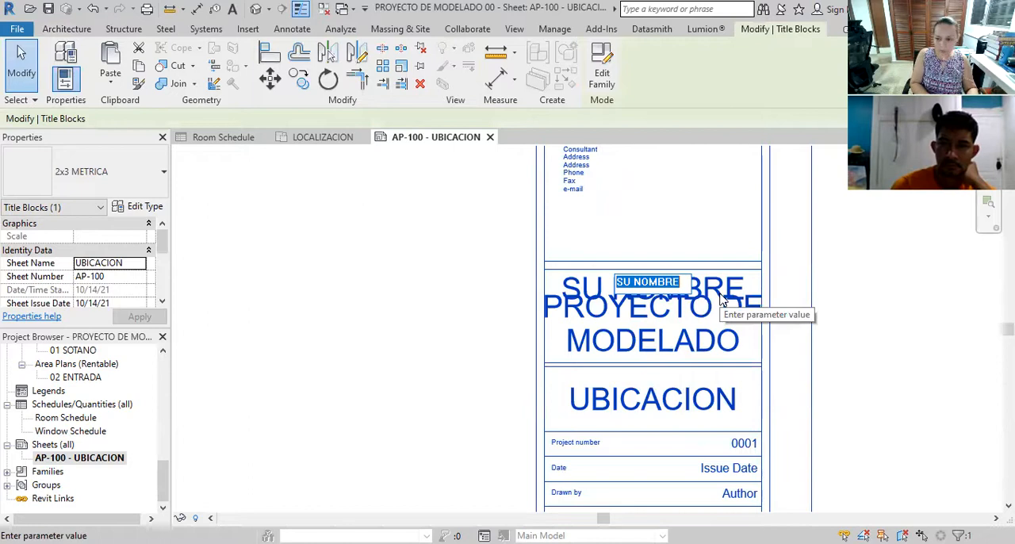
key("BackSpace")
type("M.FONSECA")
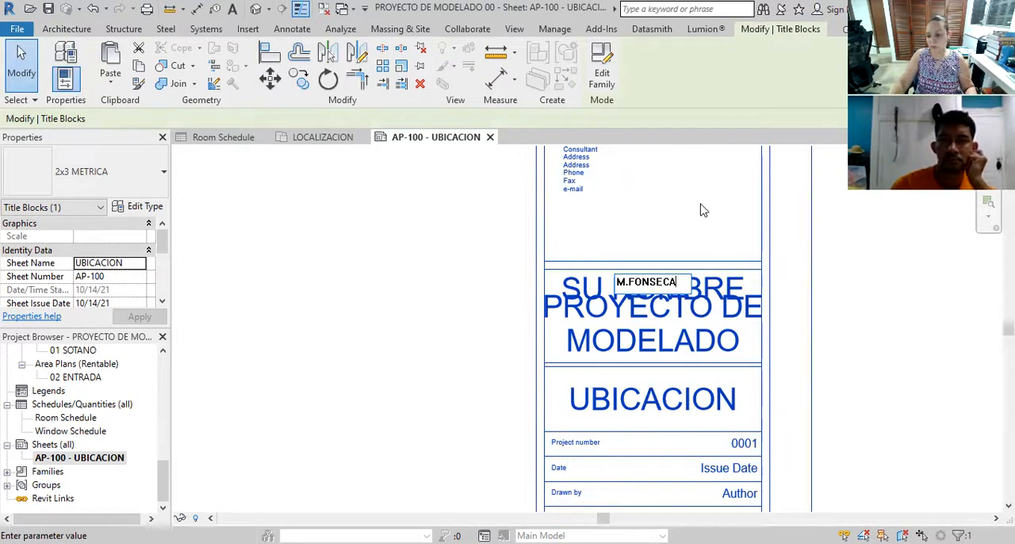
left_click(671, 322)
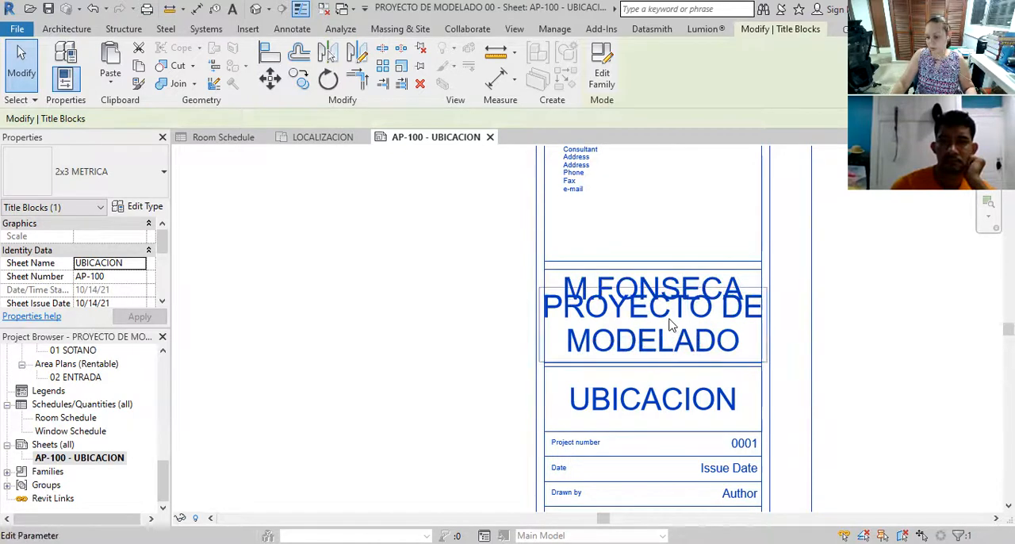
Shorten the title block's project name to PROYECTO so it fits on a single line
left_click(680, 337)
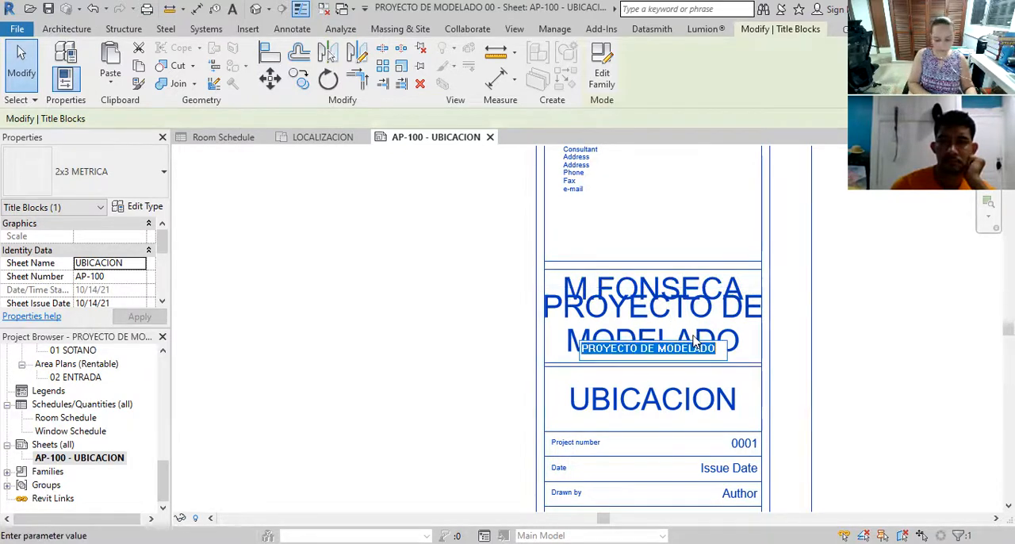
type("RP")
key("BackSpace")
key("BackSpace")
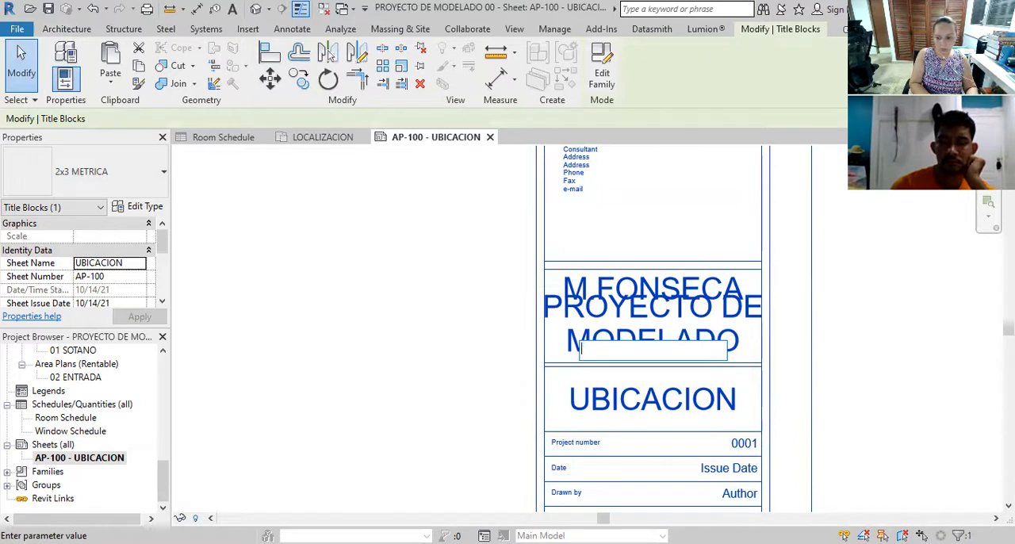
type("RP")
key("BackSpace")
key("BackSpace")
type("P")
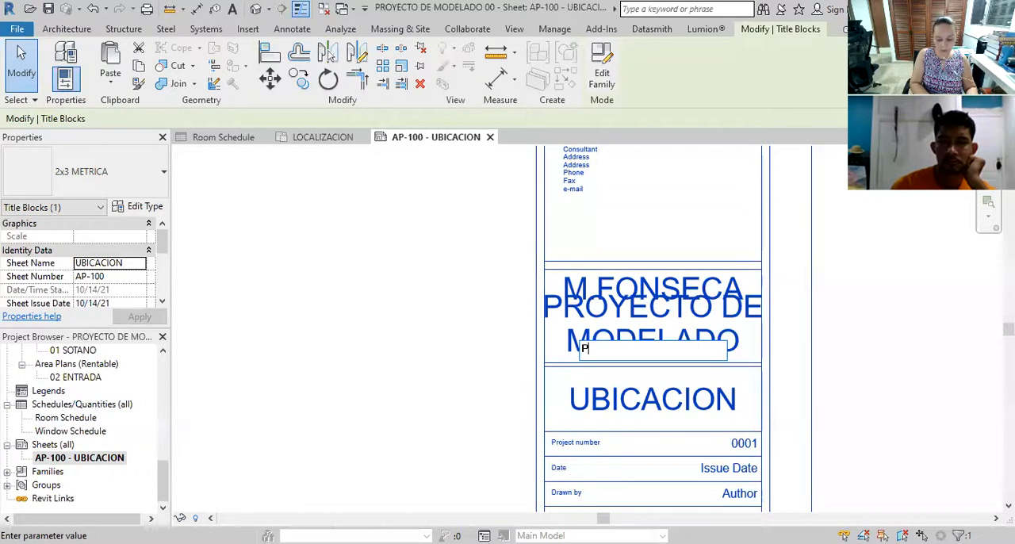
type("ROYECTO")
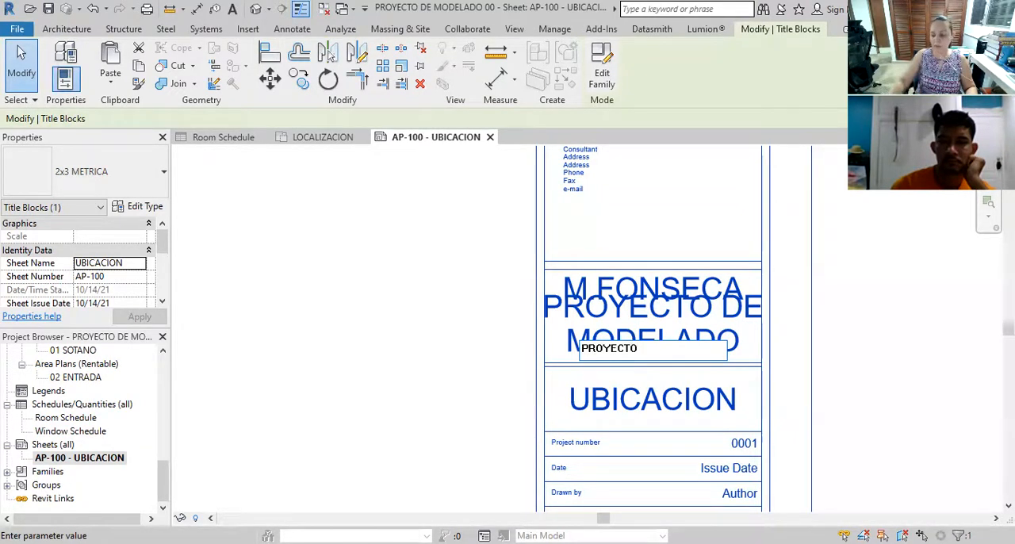
left_click(677, 212)
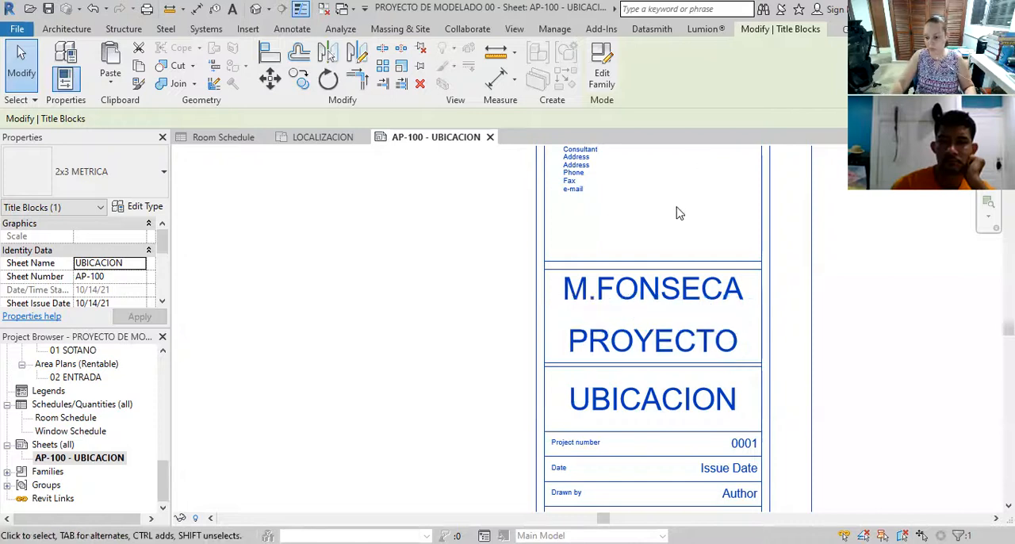
Examine the title block's project number, date, drawn by, checked by, scale and consultant fields without editing them
scroll(629, 339, "down", 1)
scroll(650, 412, "down", 1)
scroll(646, 440, "up", 3)
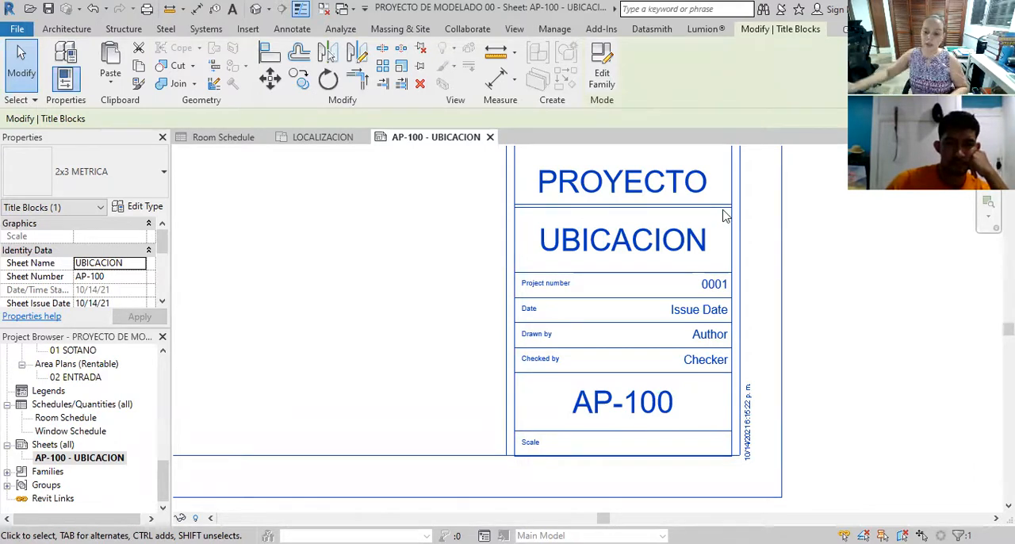
scroll(696, 347, "down", 1)
scroll(677, 315, "up", 2)
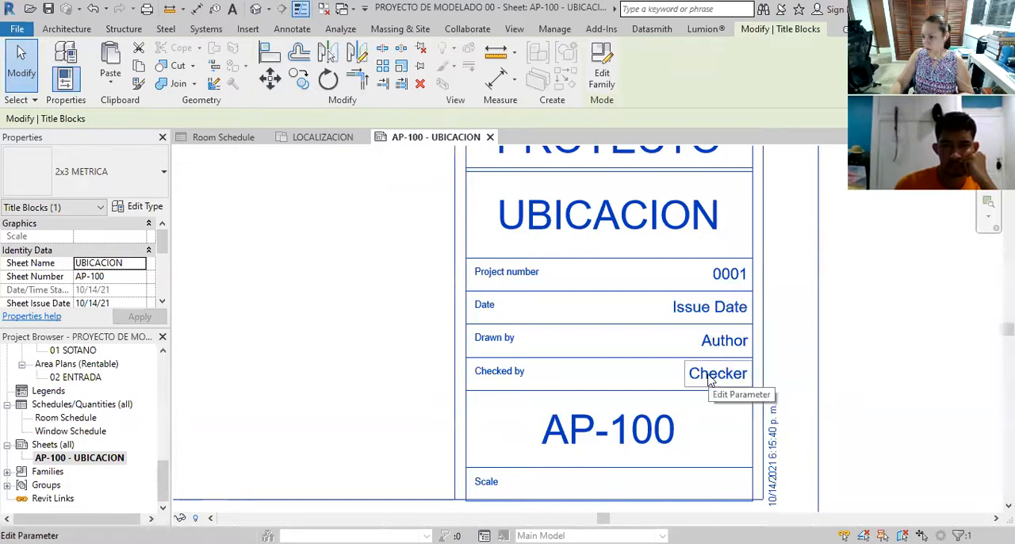
left_click(724, 341)
left_click(732, 344)
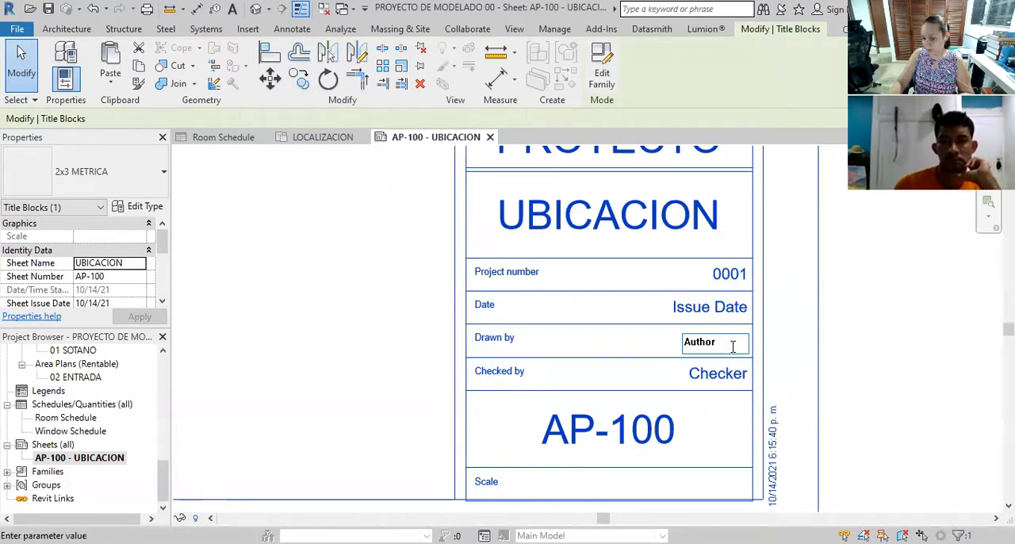
scroll(693, 424, "down", 2)
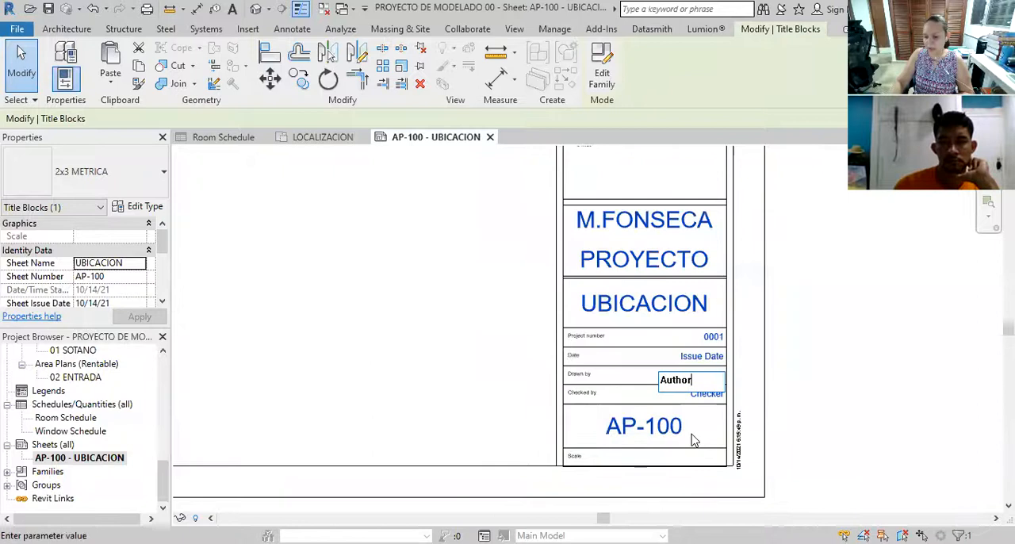
scroll(692, 440, "up", 5)
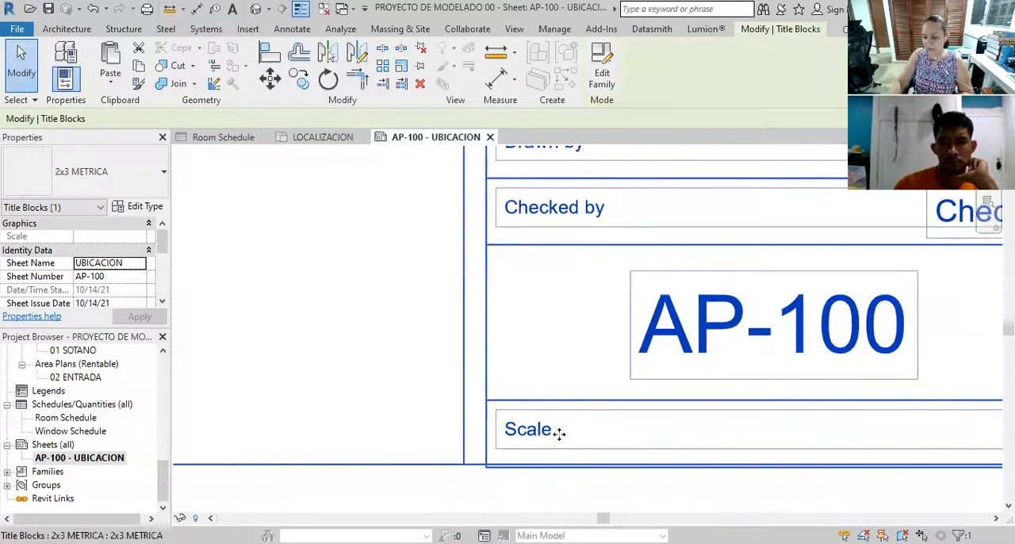
scroll(559, 437, "down", 2)
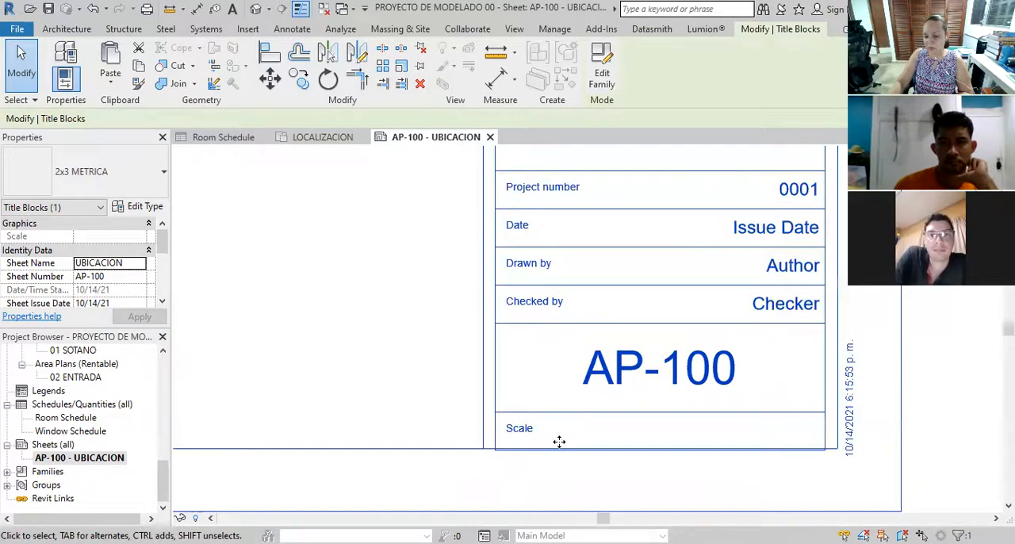
key("Escape")
scroll(559, 442, "down", 2)
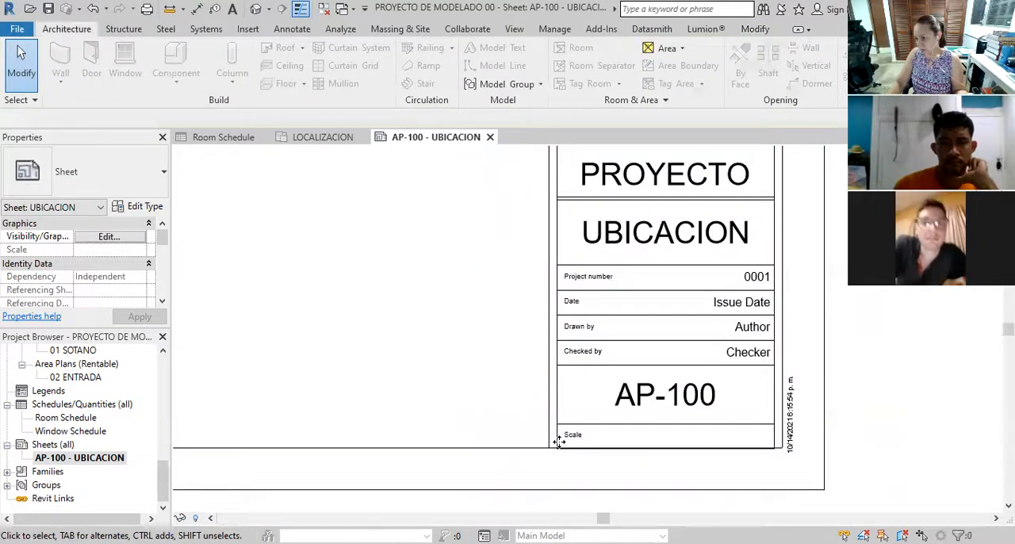
scroll(559, 440, "down", 4)
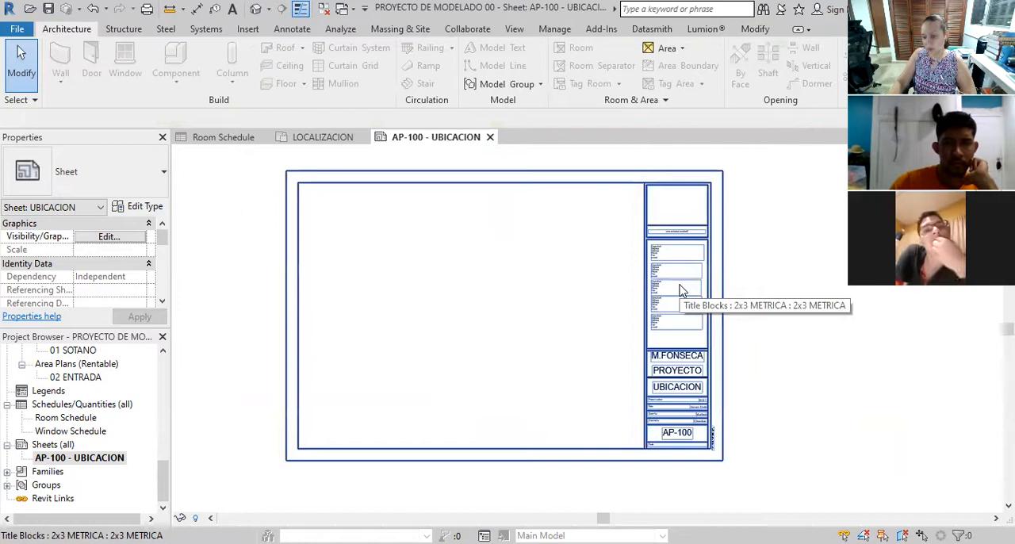
scroll(680, 291, "up", 3)
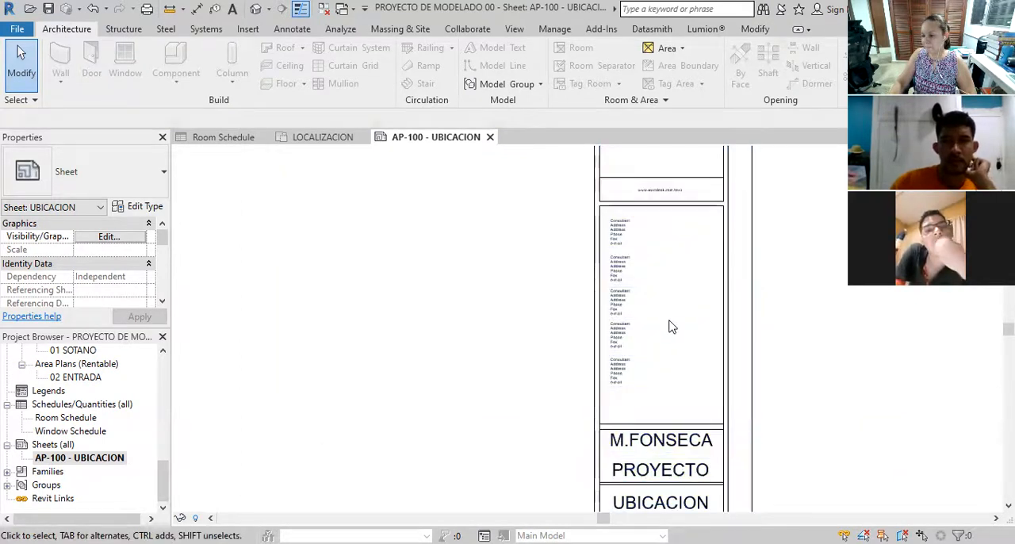
scroll(694, 329, "down", 3)
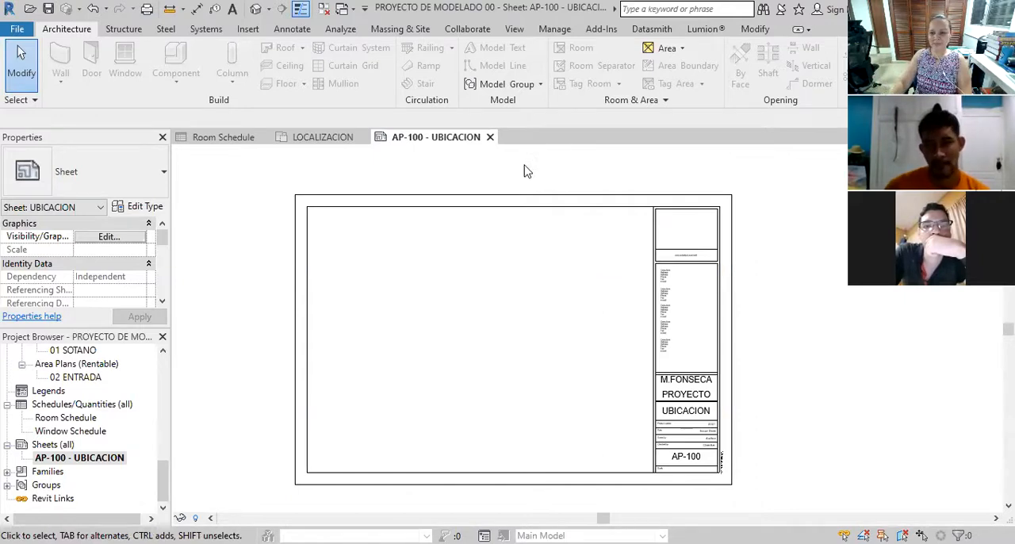
Start a new drafting view and name it UBICACION REGIONAL
left_click(514, 29)
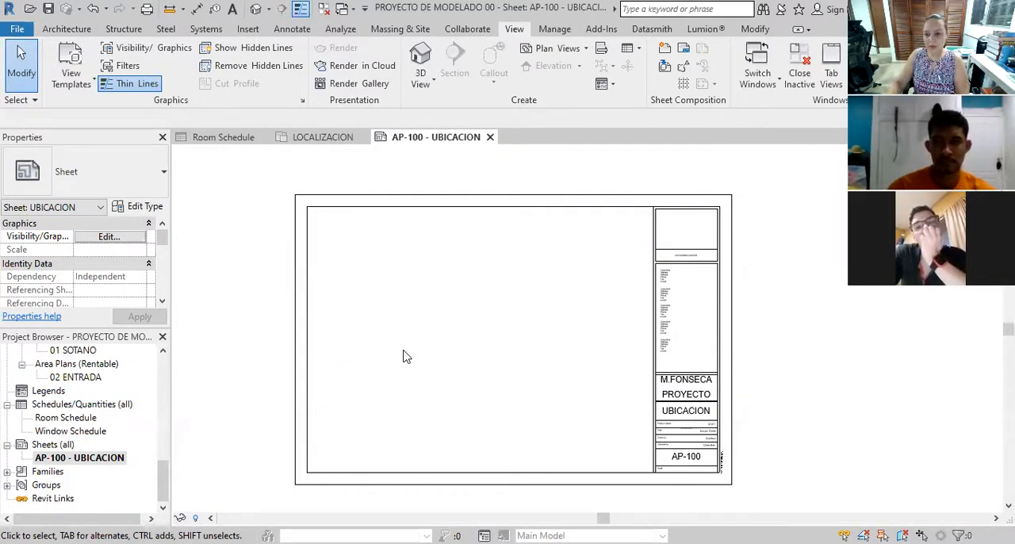
left_click(601, 51)
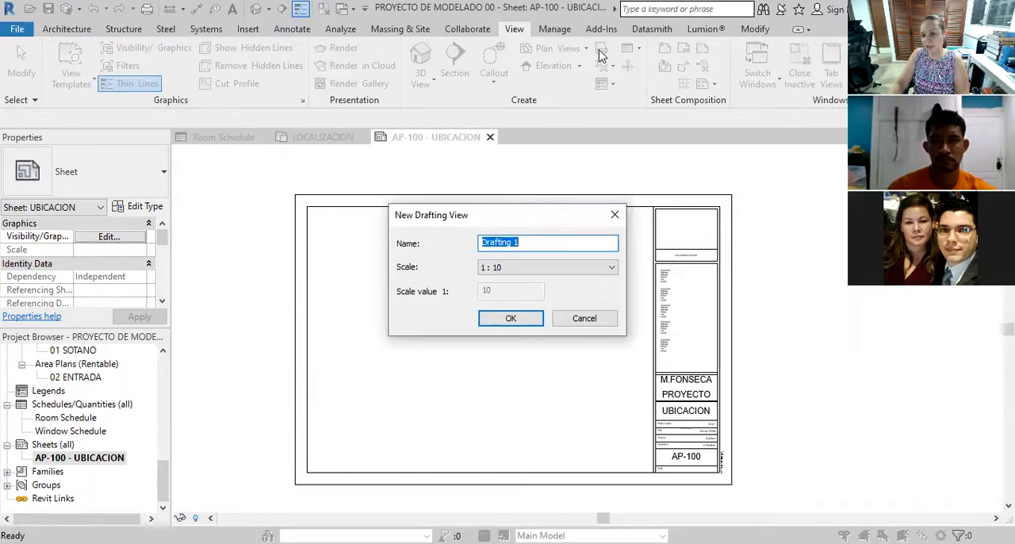
left_click(552, 243)
left_click_drag(552, 243, 435, 249)
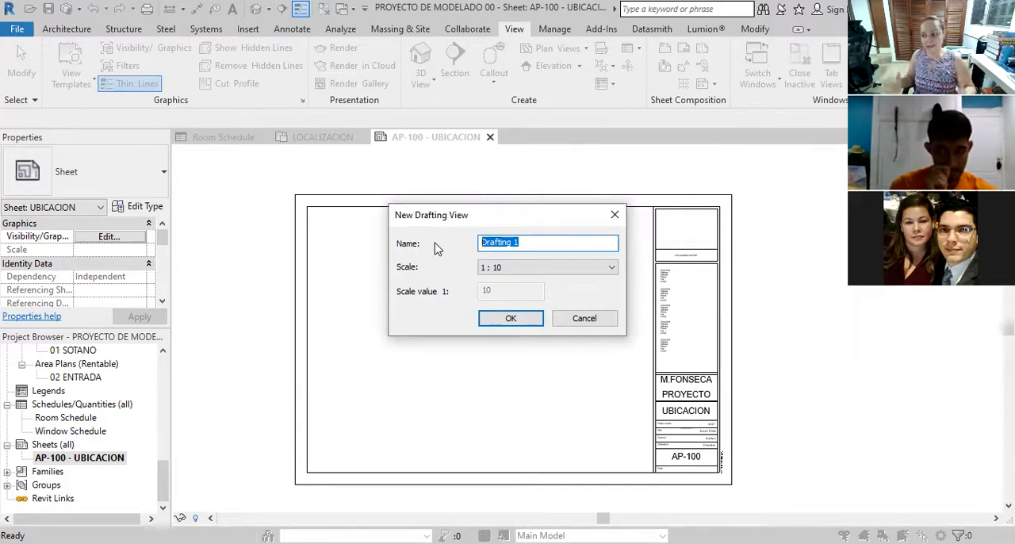
type("UBICACION REGIONAL")
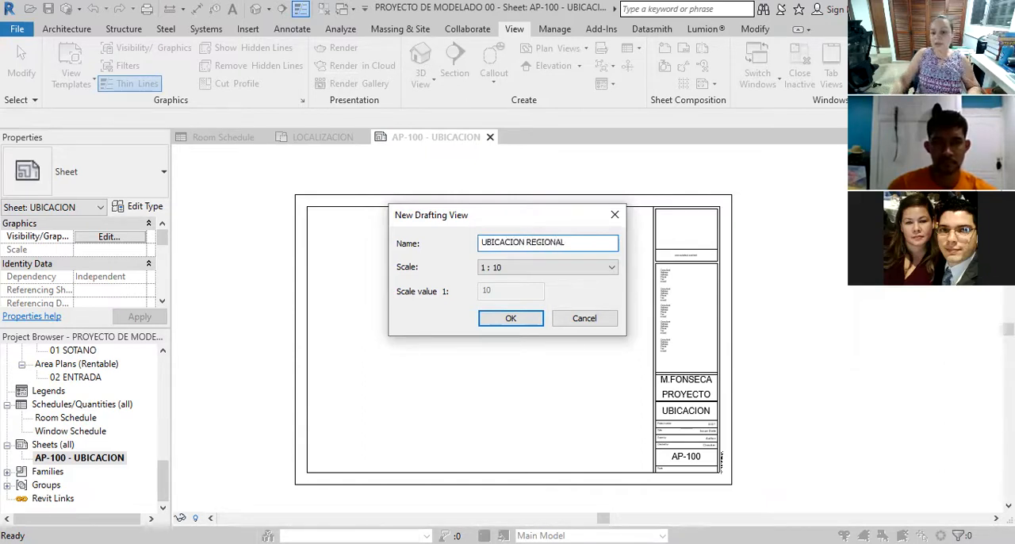
Set the new drafting view's scale to 1:5000 and create the view
left_click(523, 270)
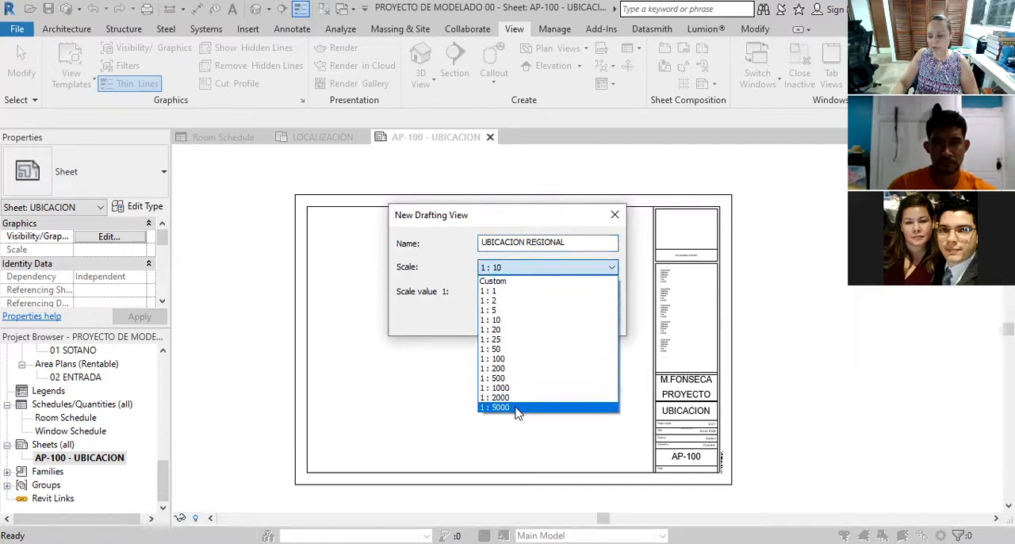
left_click(516, 408)
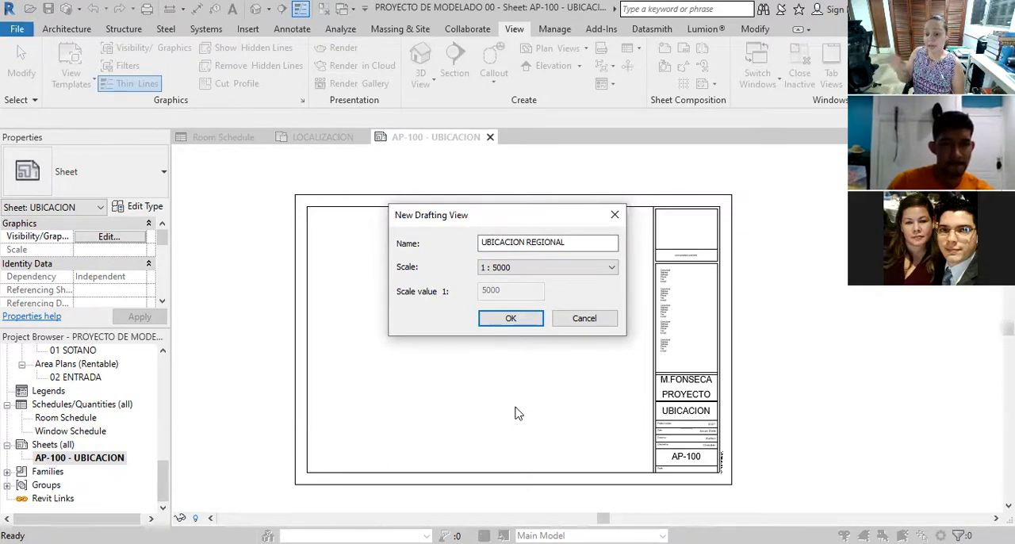
left_click(600, 271)
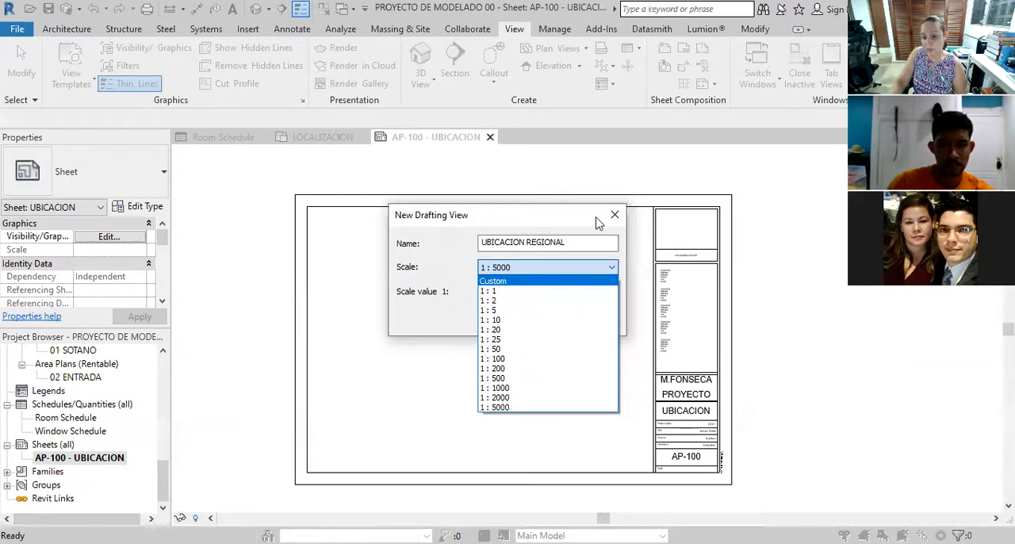
left_click(532, 268)
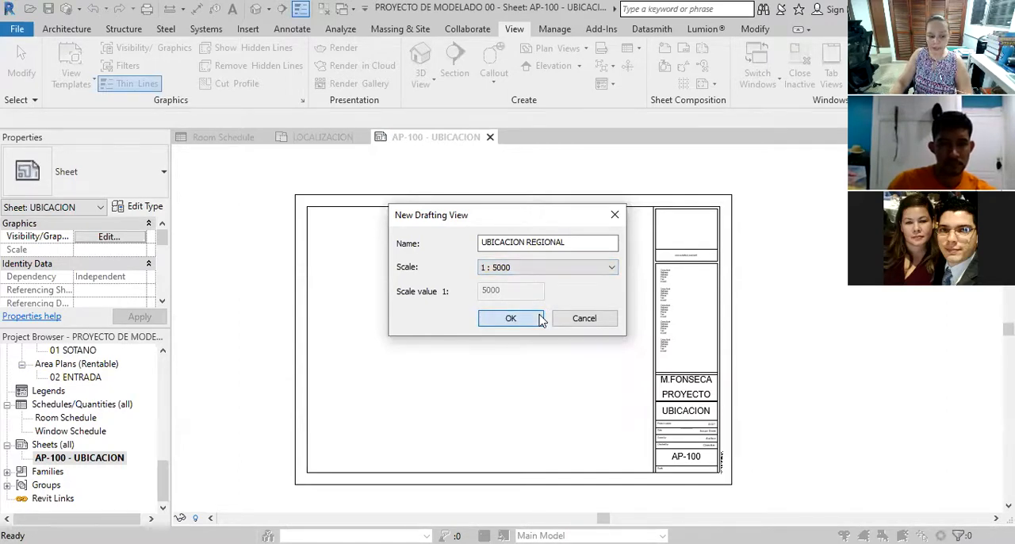
left_click(510, 318)
Expand the Drafting Views (Detail) group in the project browser and select the UBICACION REGIONAL view
left_click_drag(163, 482, 162, 458)
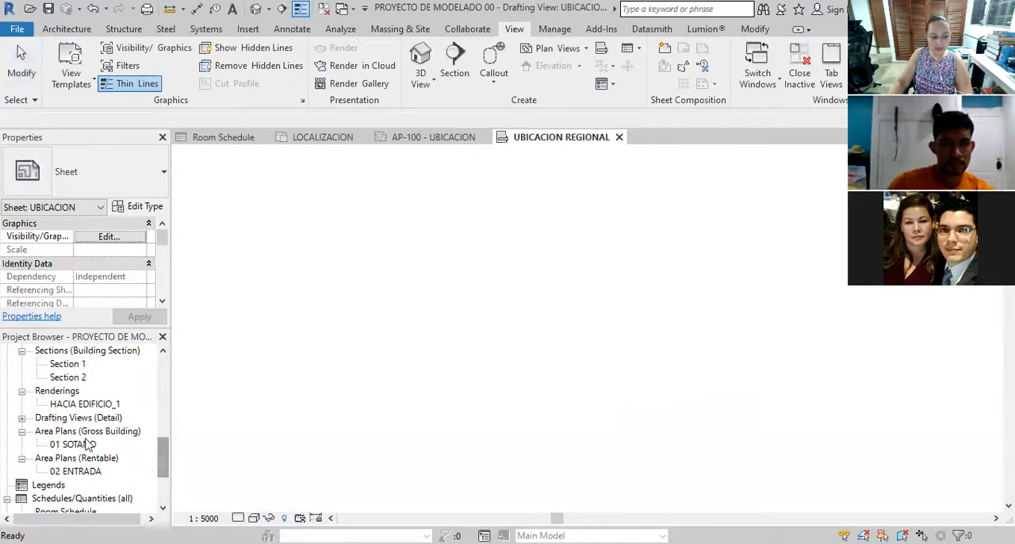
left_click(50, 420)
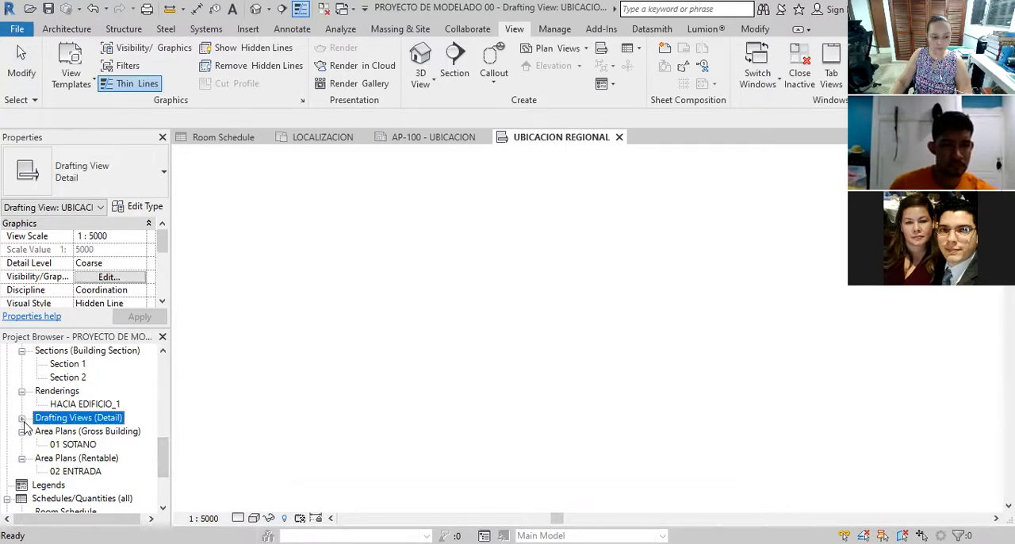
left_click(22, 418)
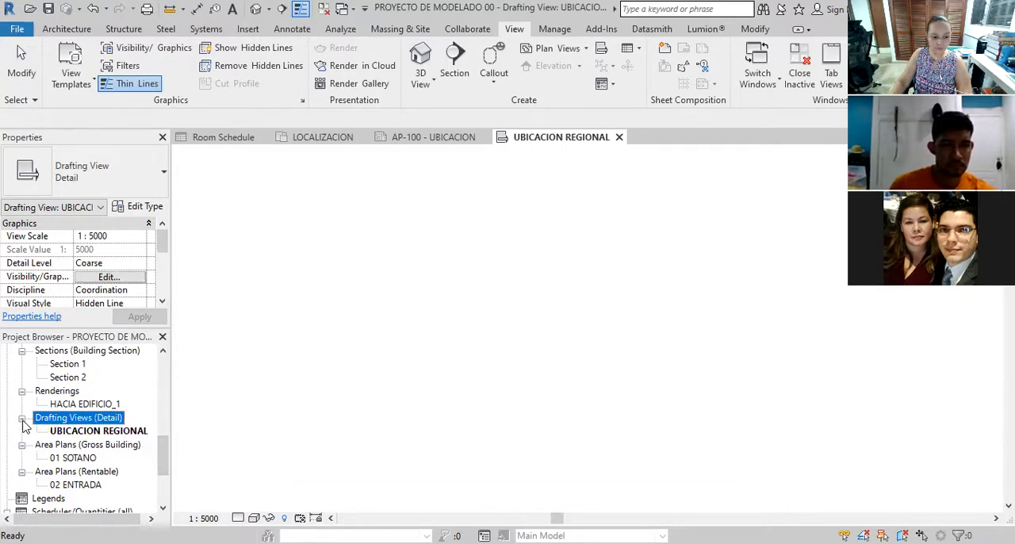
left_click(102, 432)
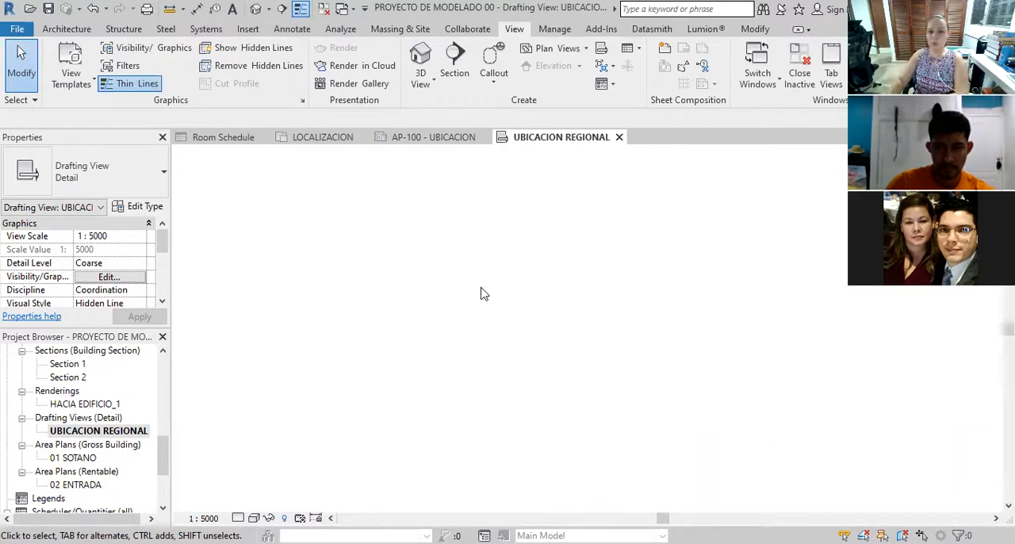
Start a CAD import into the drafting view and choose UBICACION REGIONAL.dwg from the Dropbox folder
left_click(248, 29)
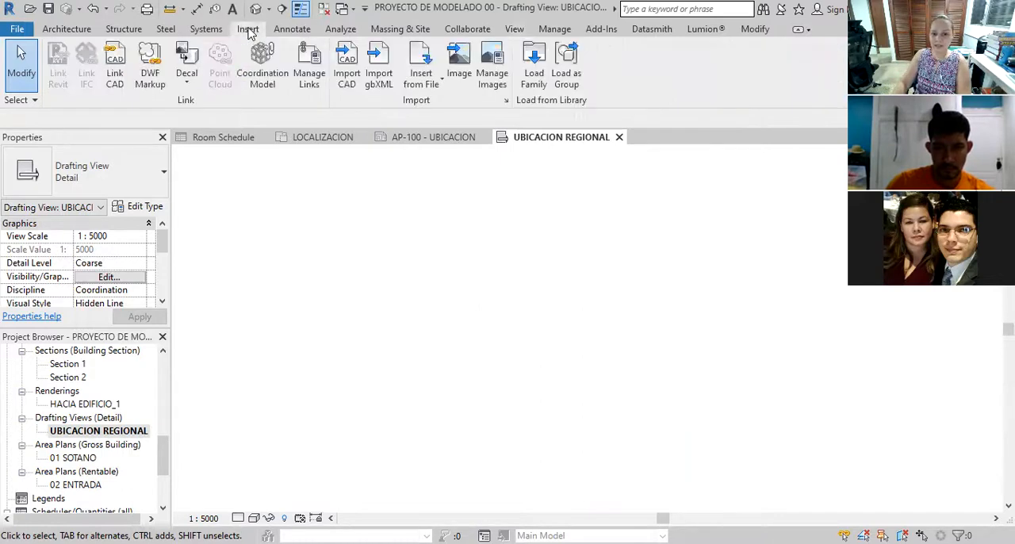
left_click(347, 64)
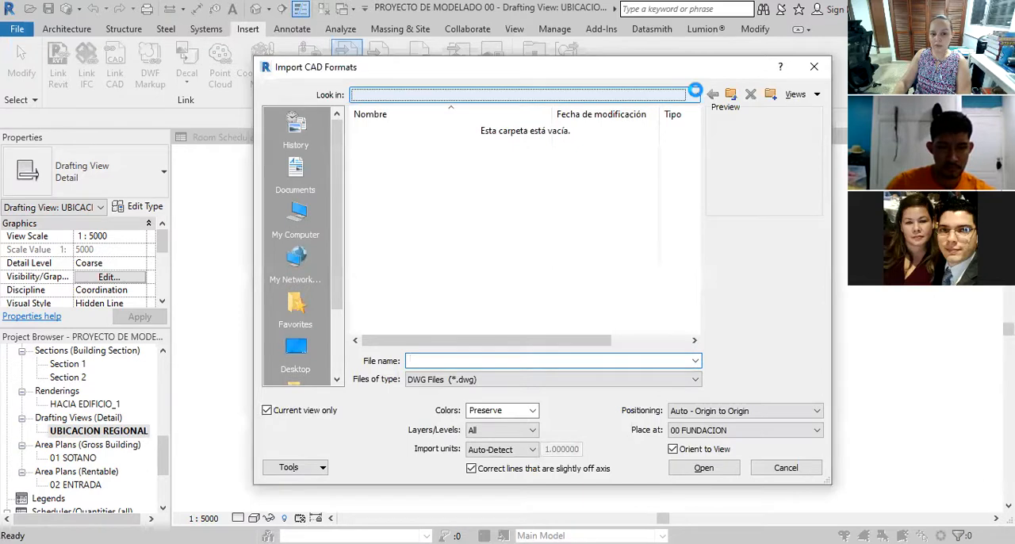
left_click(696, 94)
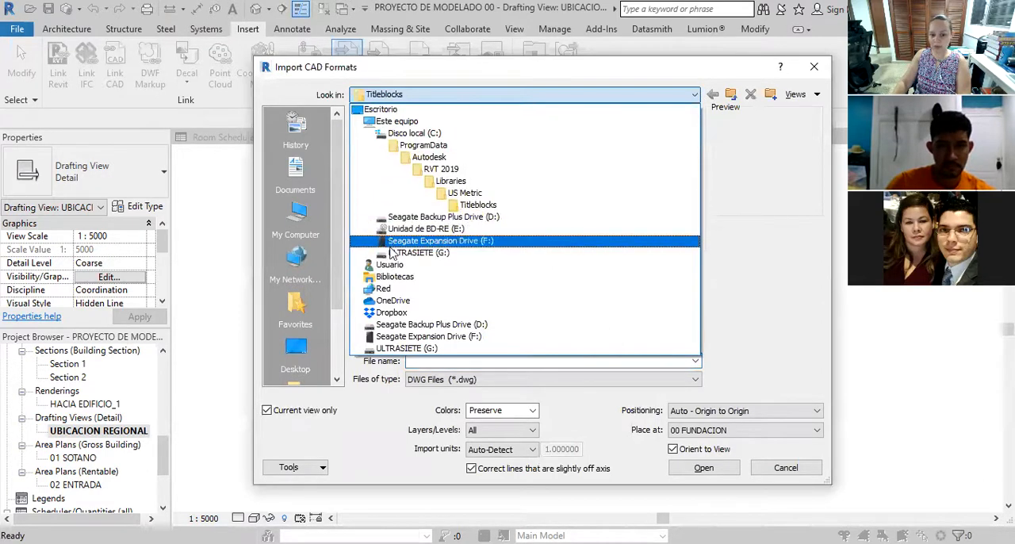
left_click(496, 312)
scroll(490, 254, "down", 12)
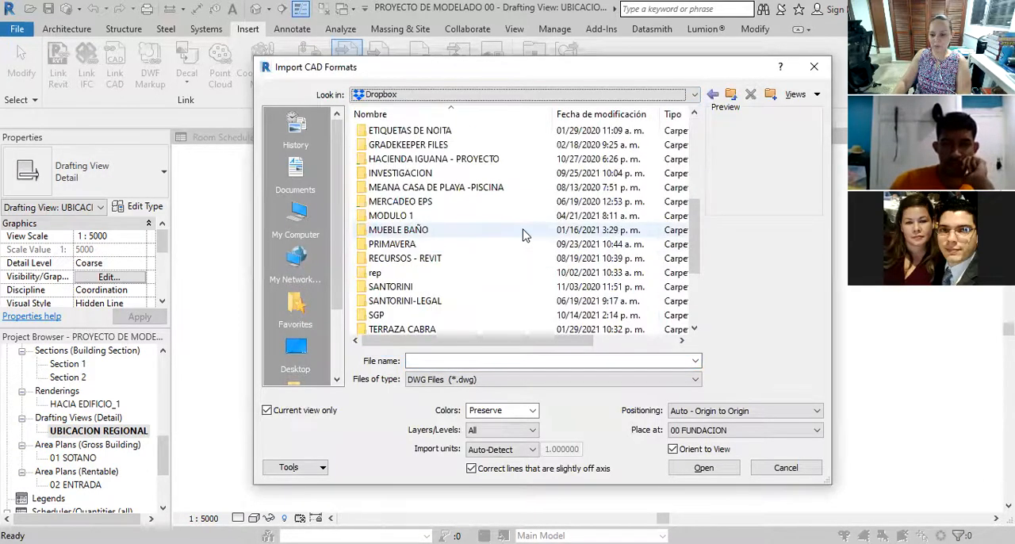
left_click(448, 301)
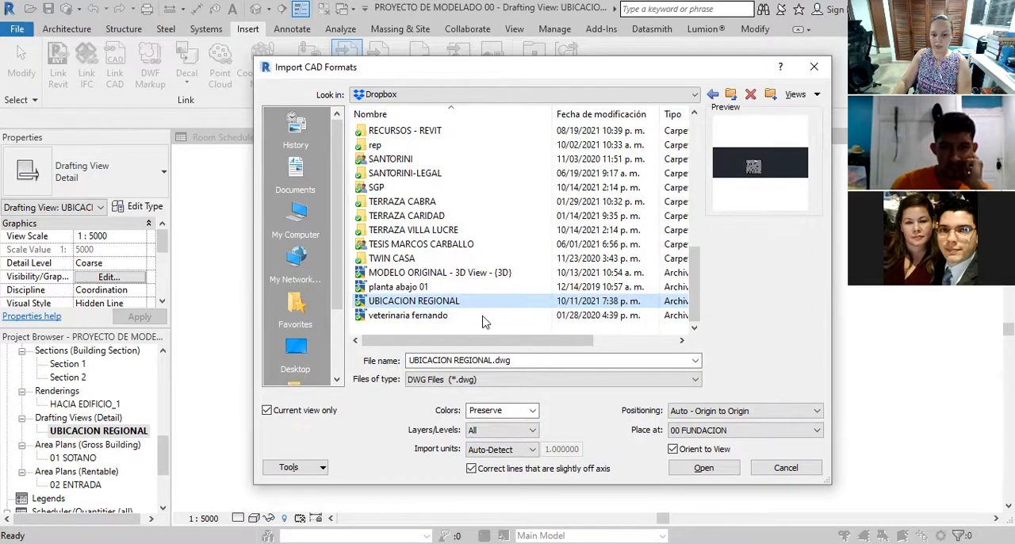
Set the import units to meter and import the chosen DWG into the UBICACION REGIONAL view
left_click_drag(506, 78, 465, 23)
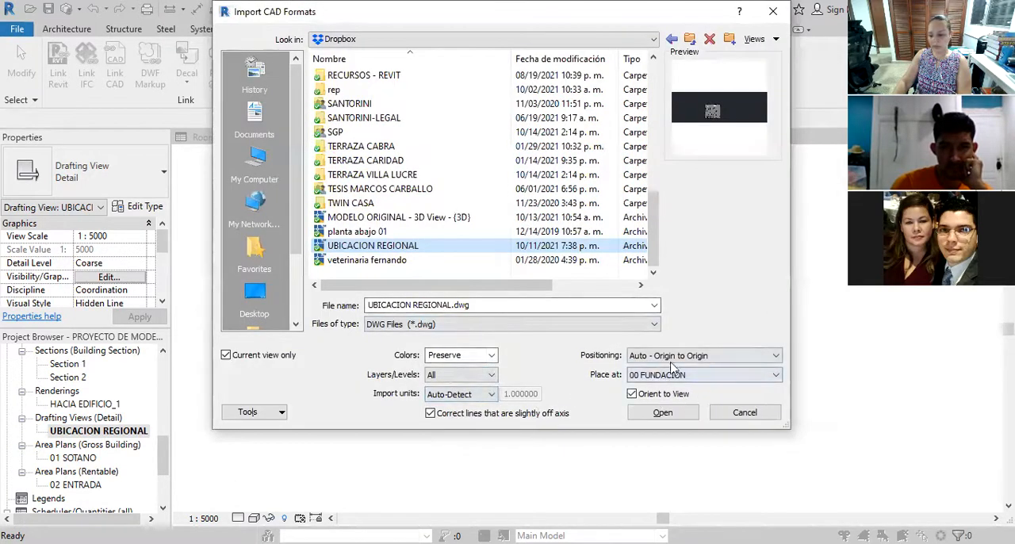
left_click(710, 378)
left_click(708, 392)
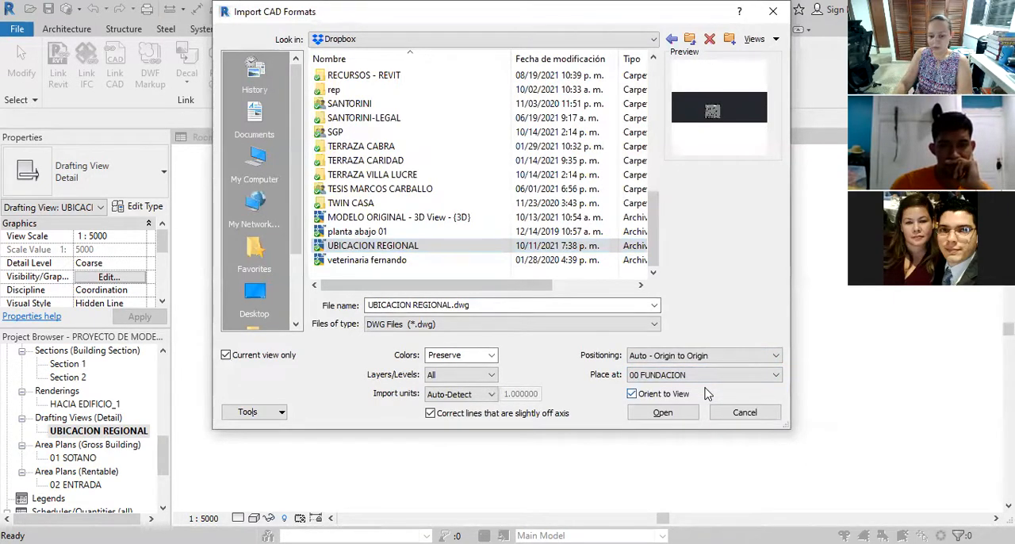
left_click(491, 398)
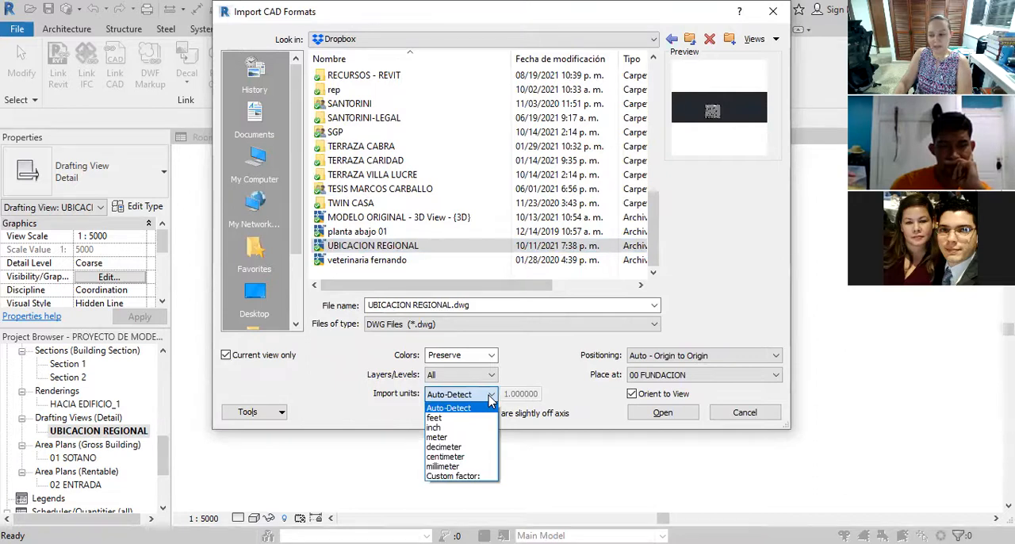
left_click(476, 438)
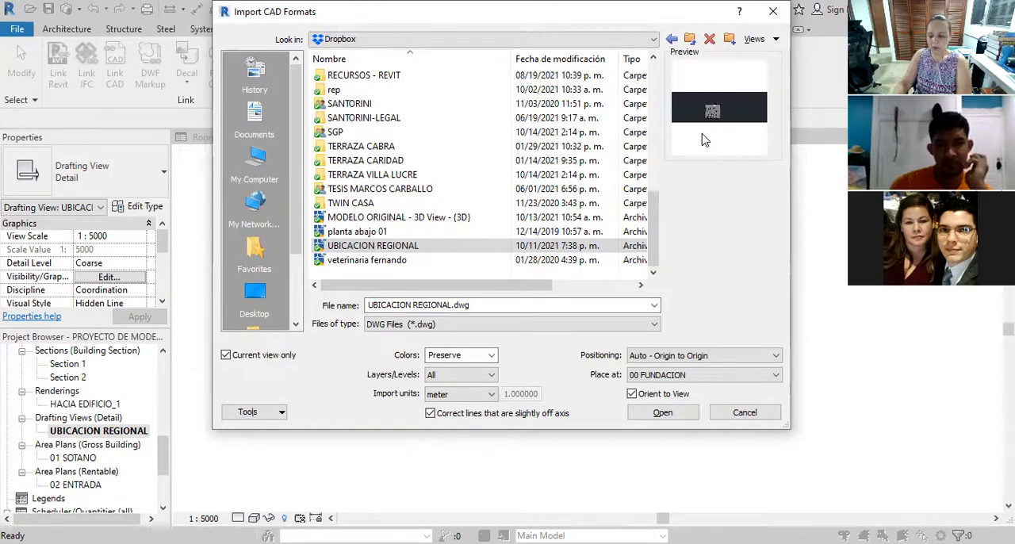
left_click(684, 420)
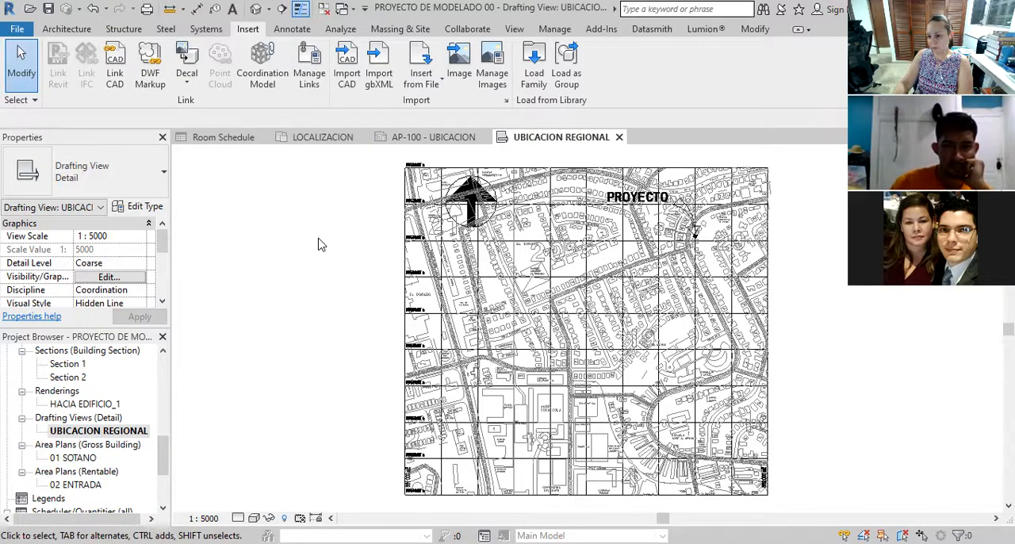
Examine the imported regional map, including its north arrow, the PROYECTO label and marker, the streets and the coordinate grid
scroll(349, 257, "down", 3)
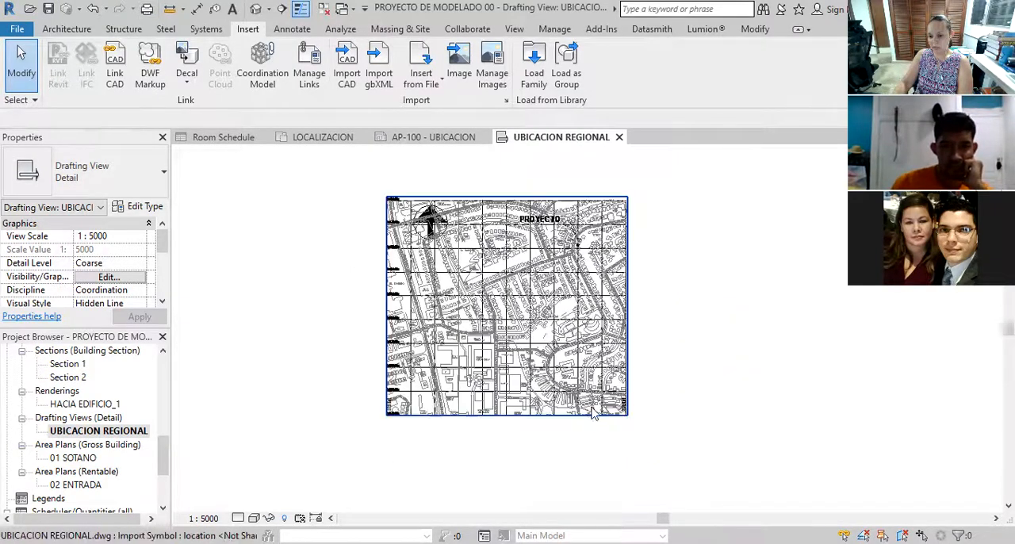
scroll(493, 369, "up", 2)
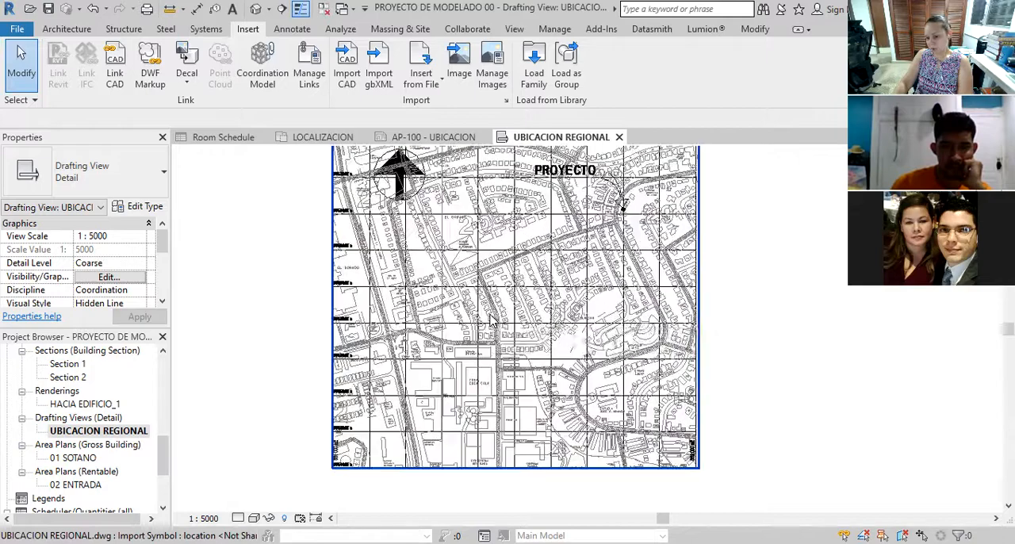
scroll(392, 160, "up", 4)
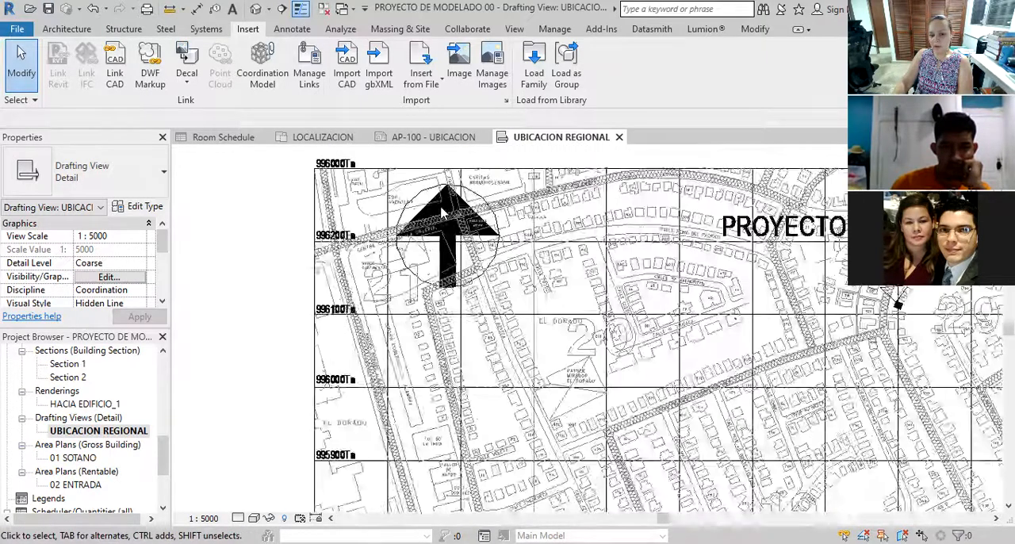
scroll(391, 244, "down", 1)
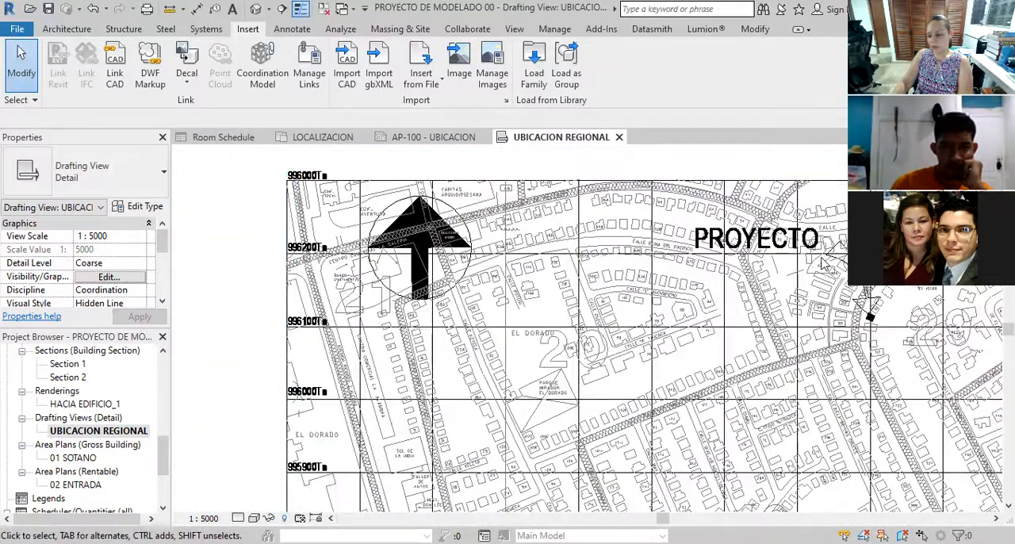
scroll(301, 206, "down", 3)
scroll(592, 243, "up", 6)
scroll(593, 245, "down", 8)
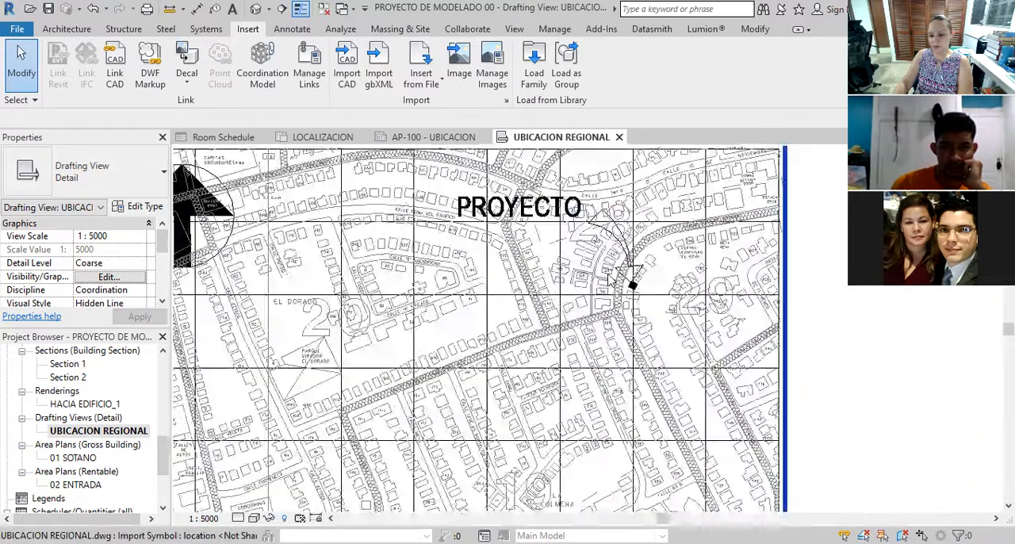
scroll(459, 346, "up", 2)
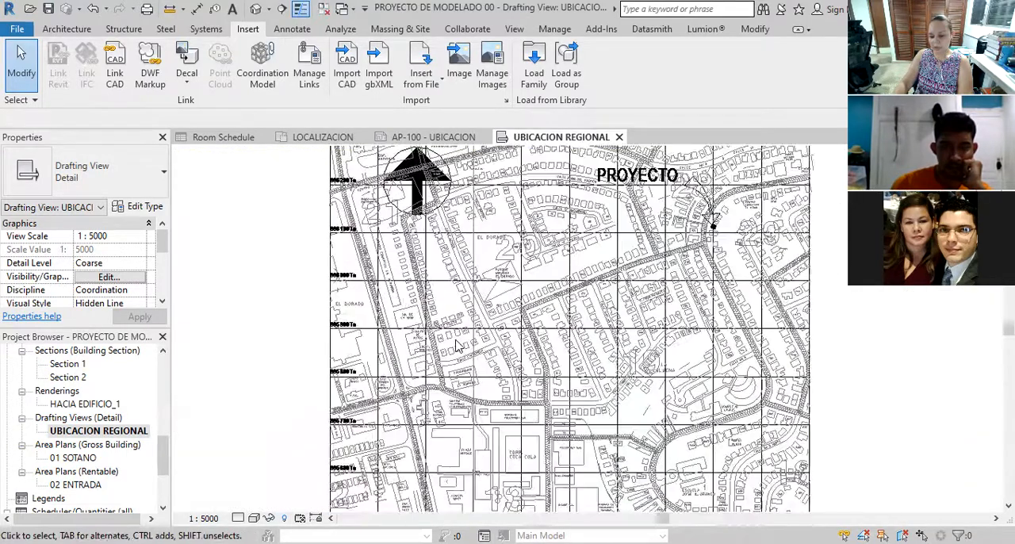
scroll(459, 346, "down", 3)
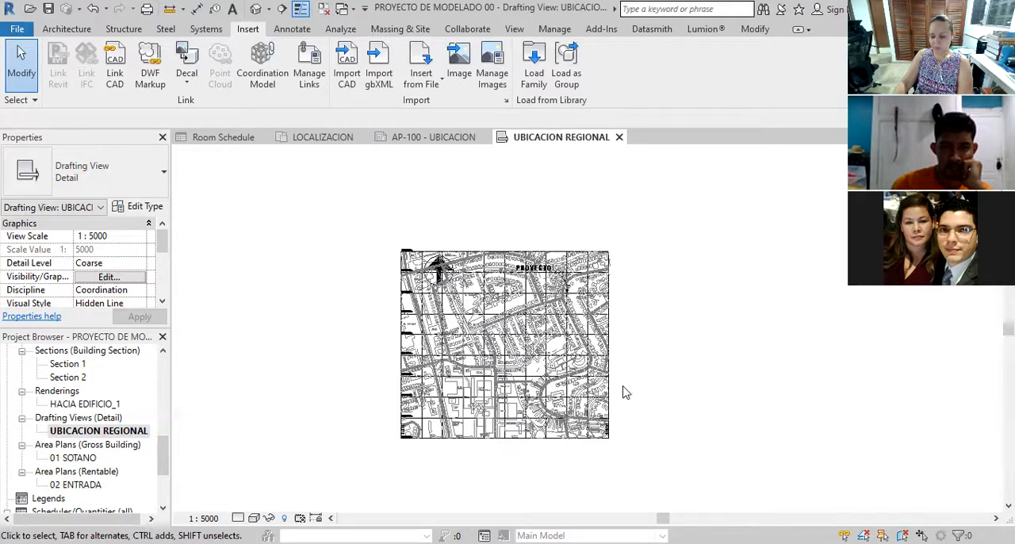
scroll(626, 417, "up", 1)
middle_click_drag(632, 415, 622, 379)
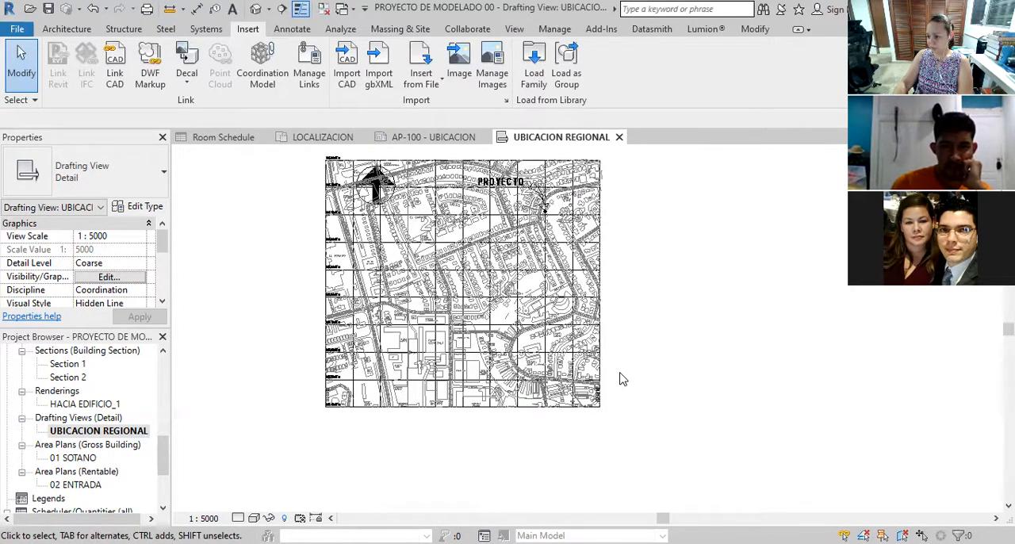
mouse_move(167, 444)
left_mouse_down()
mouse_move(167, 463)
mouse_move(173, 443)
left_mouse_up()
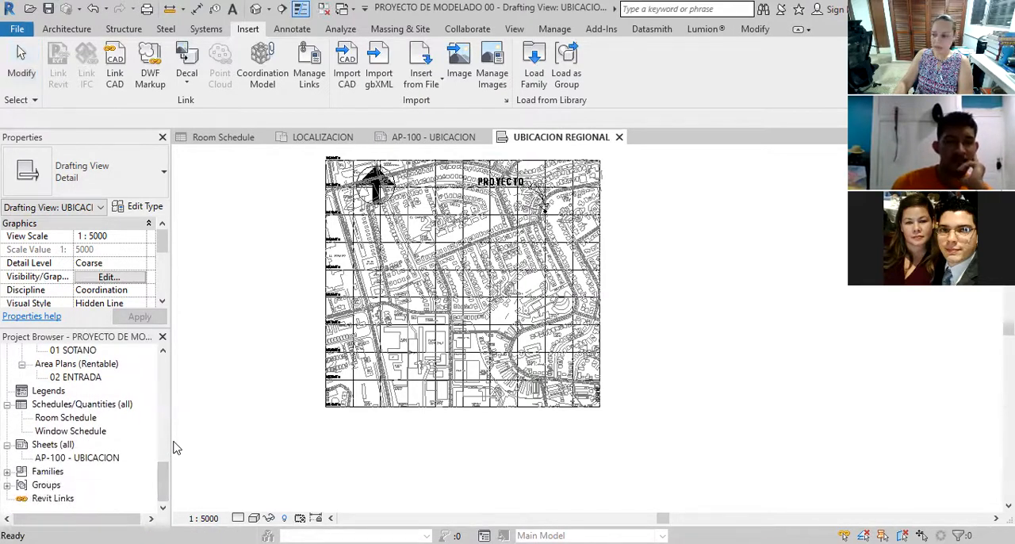
scroll(561, 429, "down", 1)
scroll(320, 295, "up", 1)
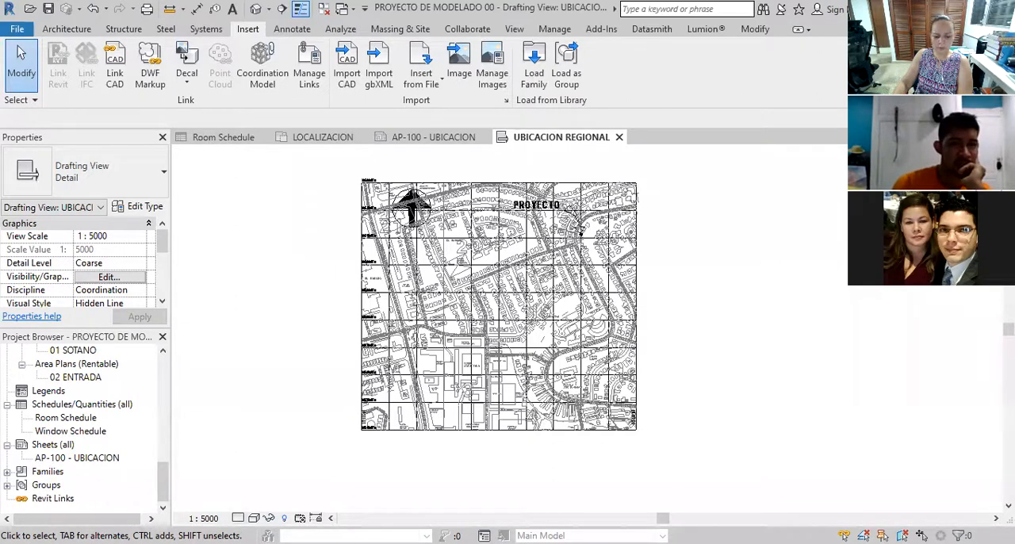
Set the drafting view's detail level to Fine and check the available visual styles without changing the style
left_click(239, 518)
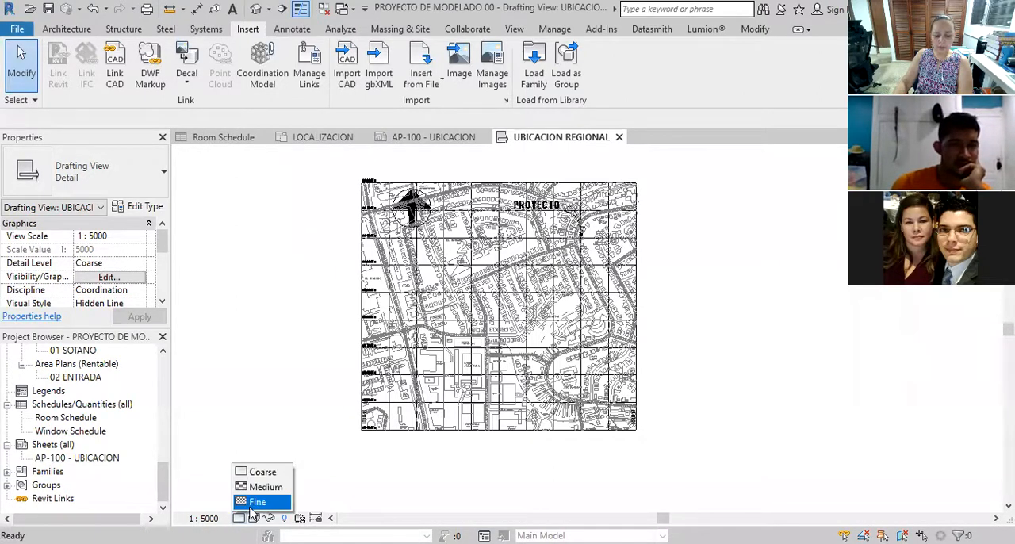
left_click(258, 502)
left_click(253, 518)
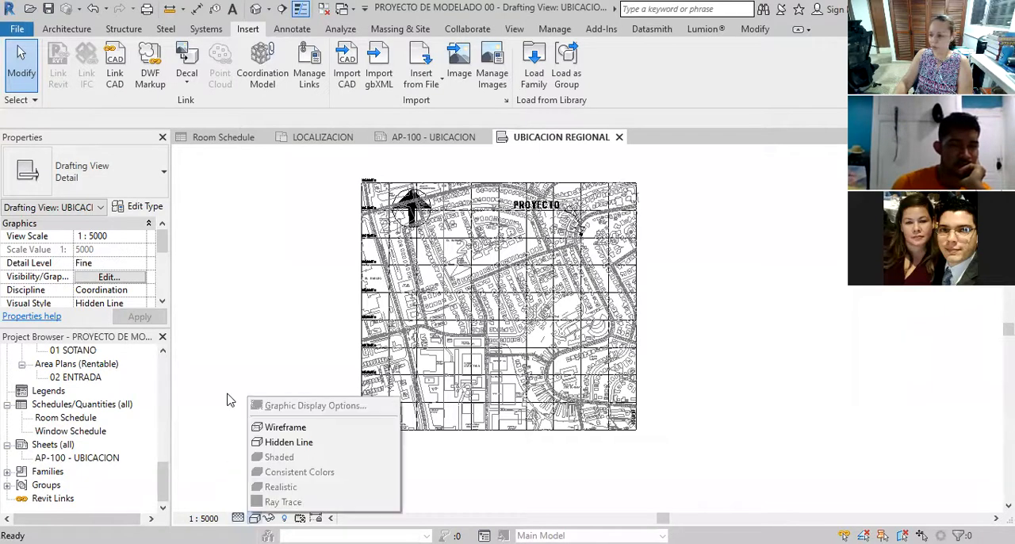
left_click(230, 400)
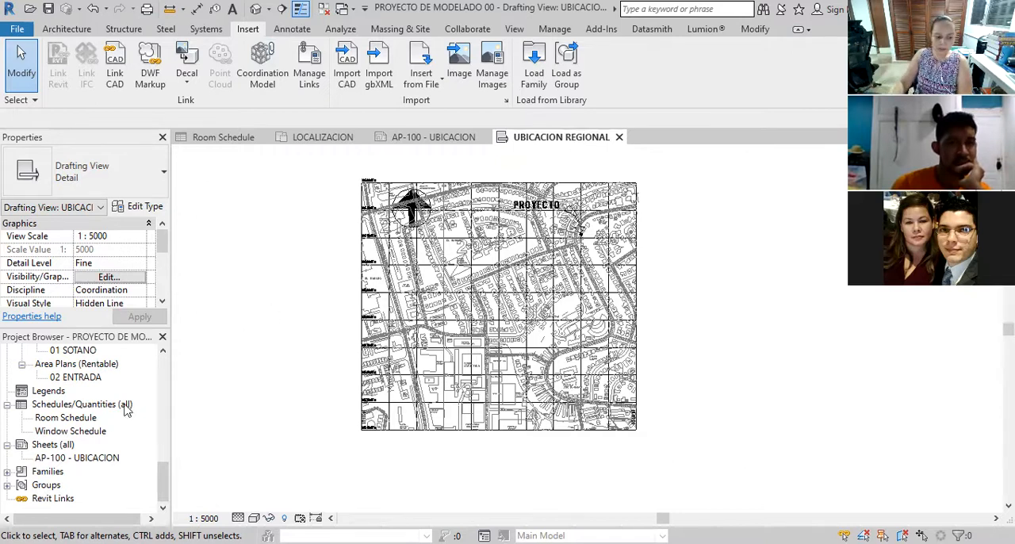
Open sheet AP-100 - UBICACION and place the UBICACION REGIONAL drafting view in the sheet's upper-left corner
double_click(79, 458)
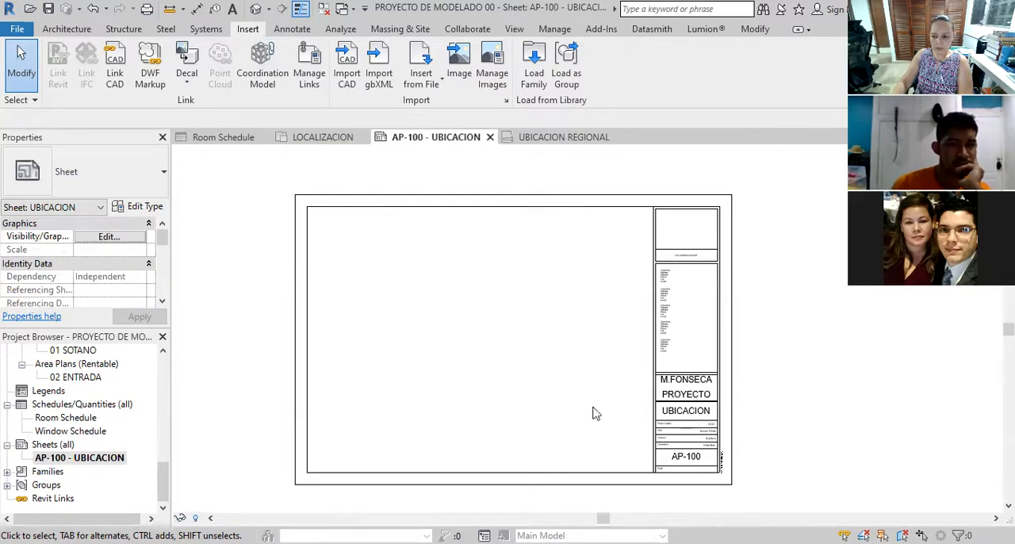
left_click_drag(164, 476, 162, 445)
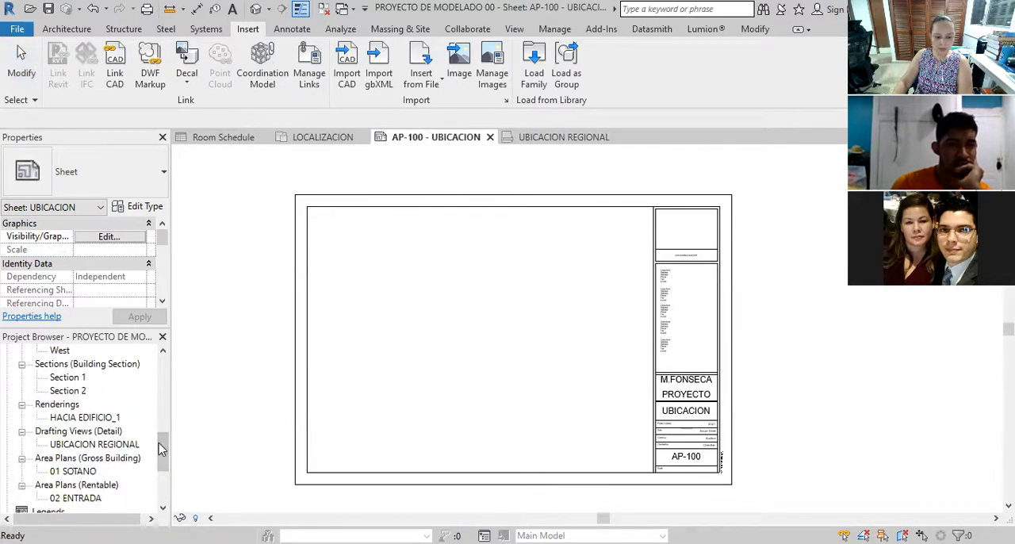
left_click(119, 444)
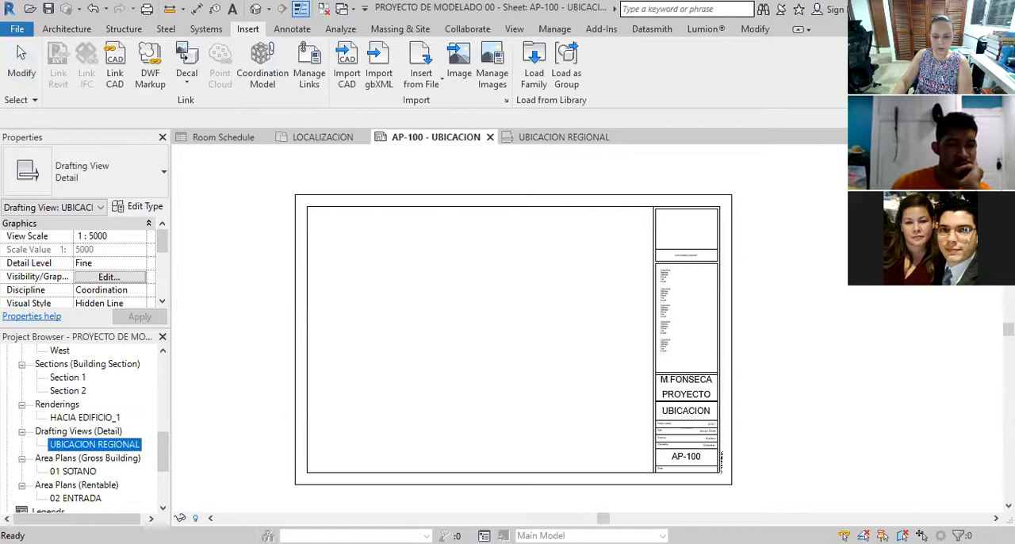
left_click(369, 268)
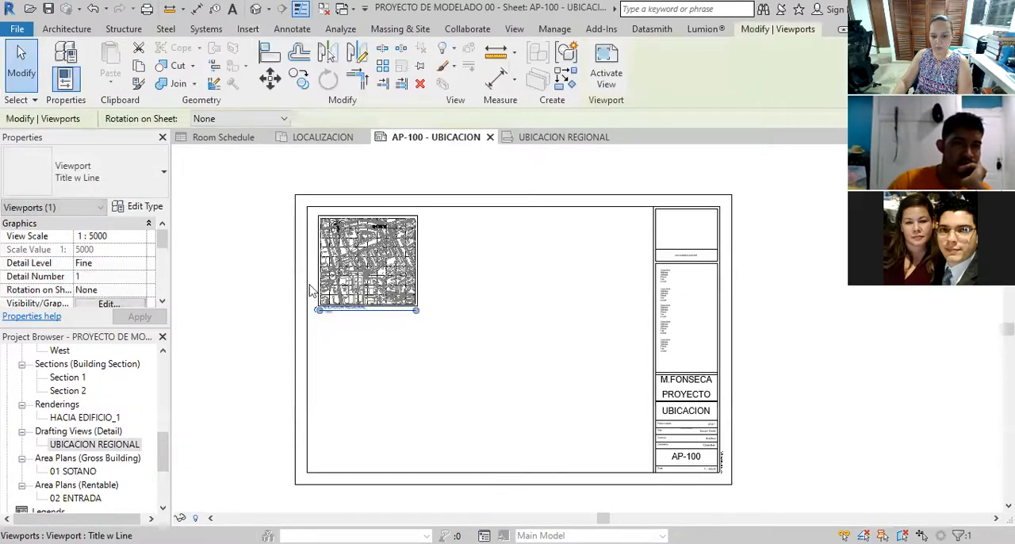
left_click(251, 322)
Inspect the placed regional location map on the sheet, including its view title, number and scale label
scroll(349, 286, "up", 5)
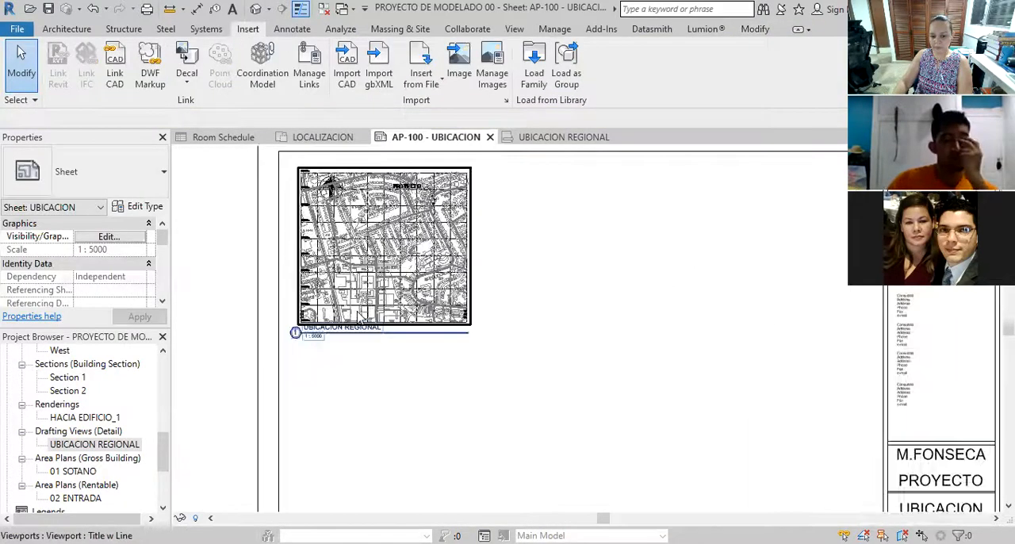
scroll(535, 356, "down", 3)
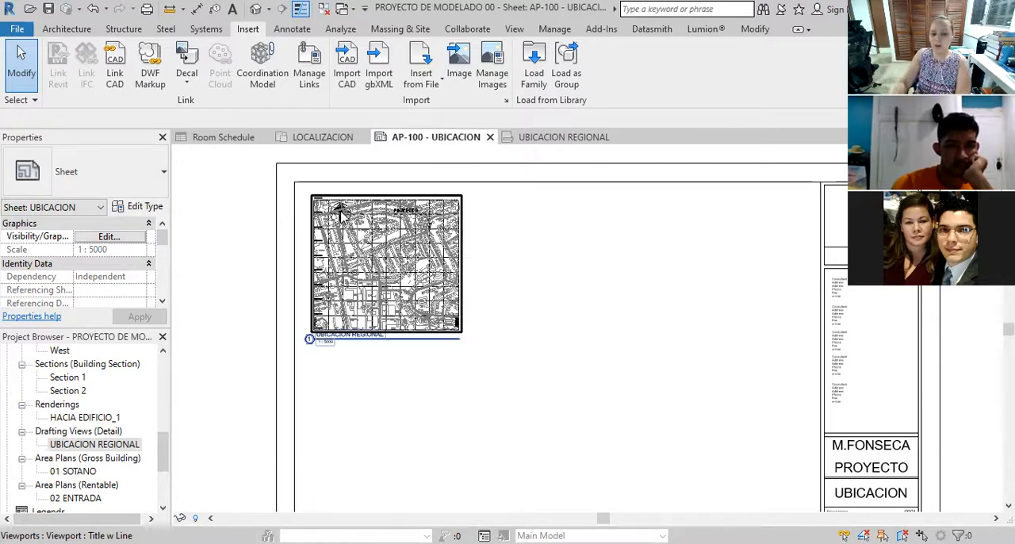
scroll(339, 333, "up", 3)
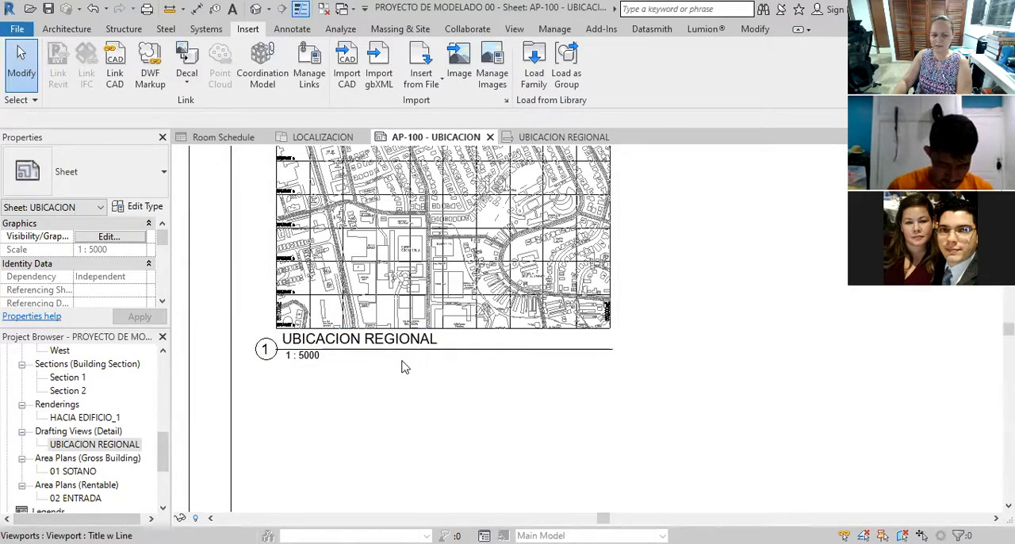
scroll(401, 369, "down", 2)
scroll(400, 369, "down", 1)
scroll(401, 237, "up", 2)
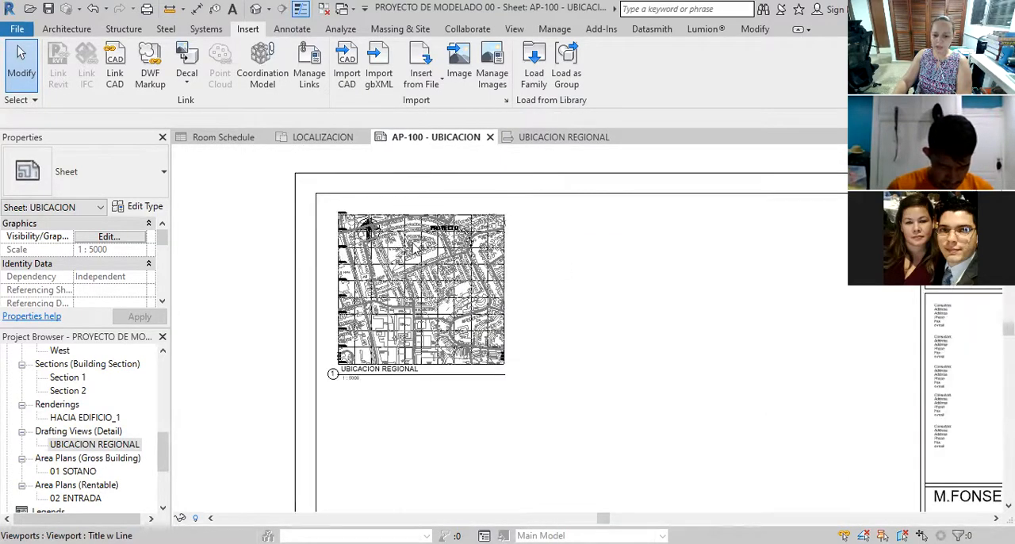
Place a text note beside the regional location map on the sheet and enter the heading DATOS GENERALES
scroll(462, 243, "up", 1)
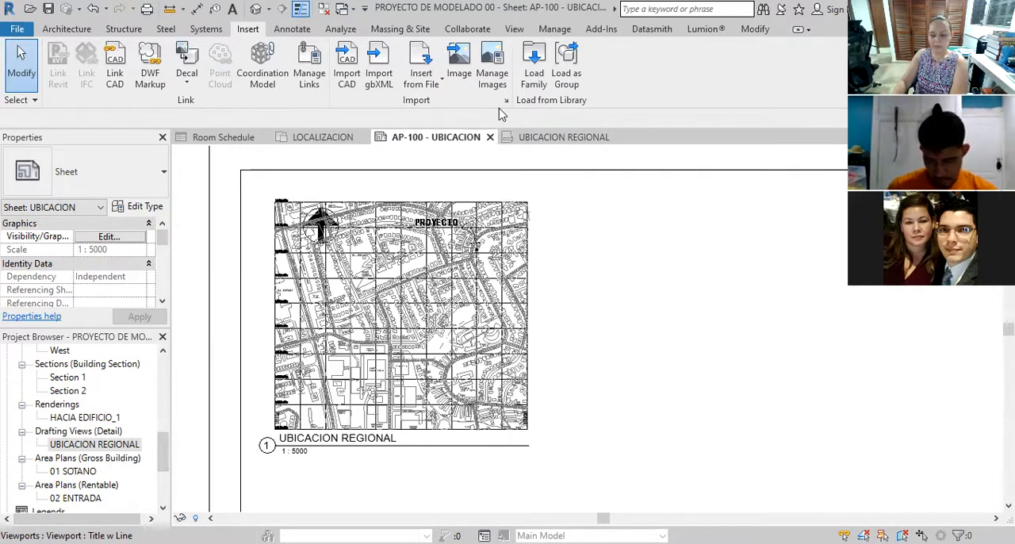
scroll(333, 388, "down", 3)
scroll(330, 394, "up", 4)
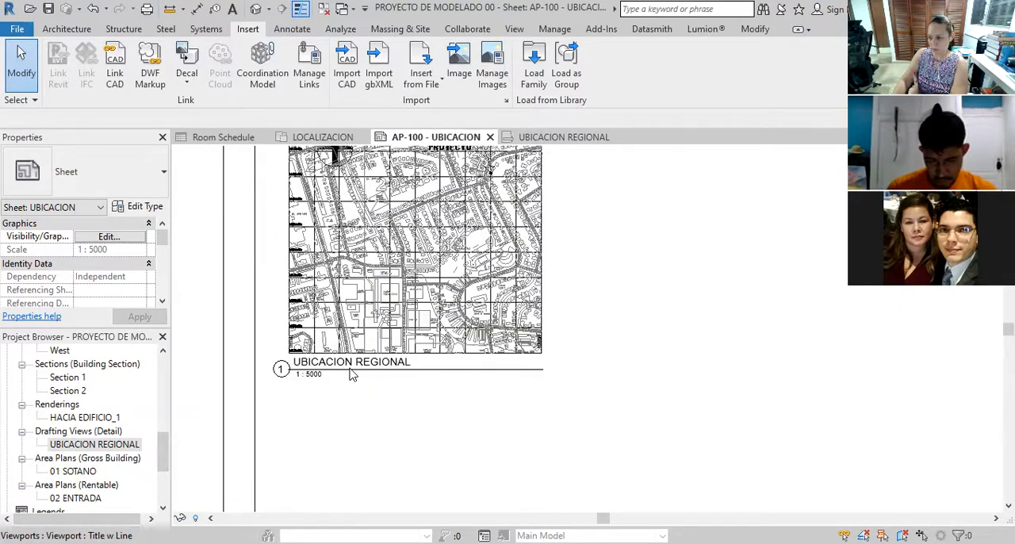
scroll(238, 394, "up", 5)
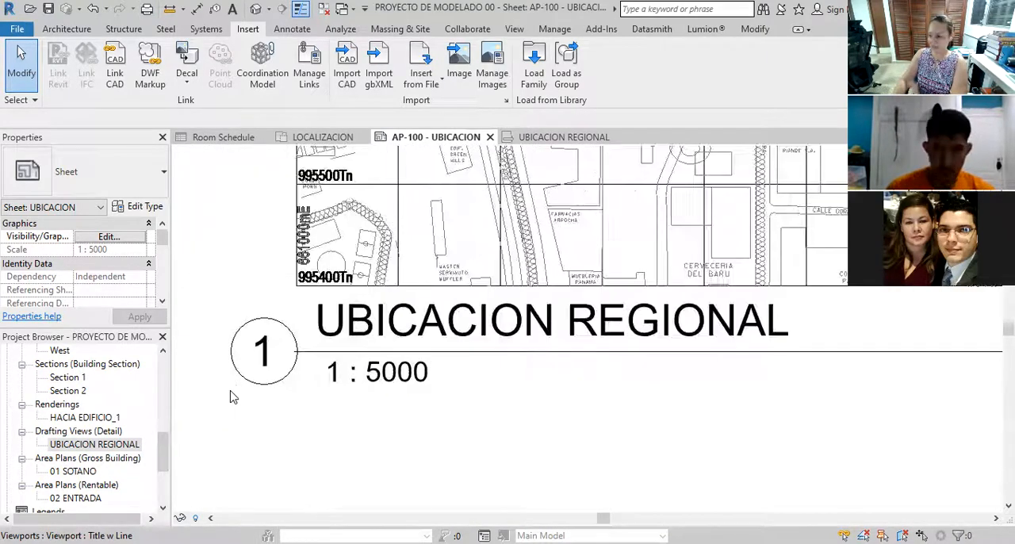
scroll(257, 345, "down", 6)
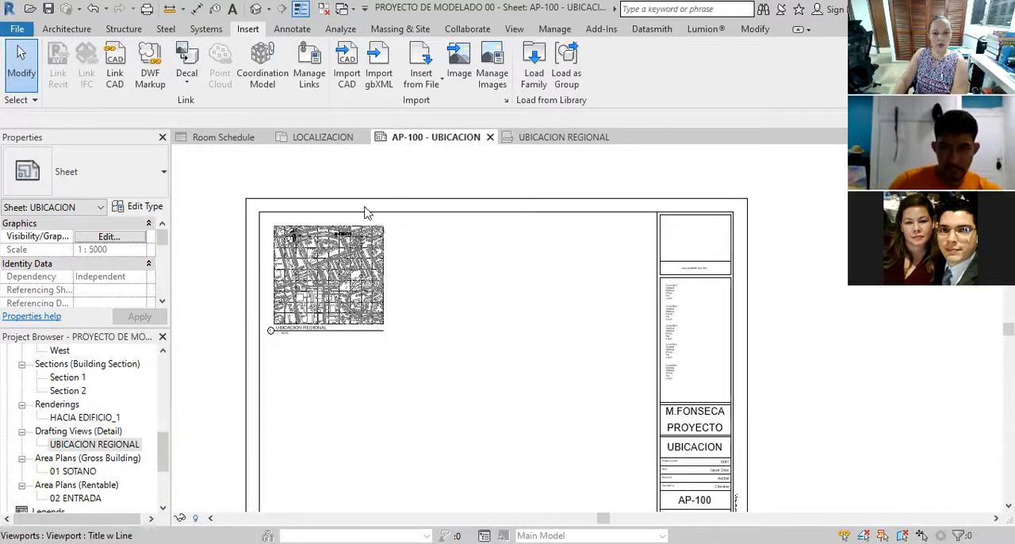
left_click(287, 30)
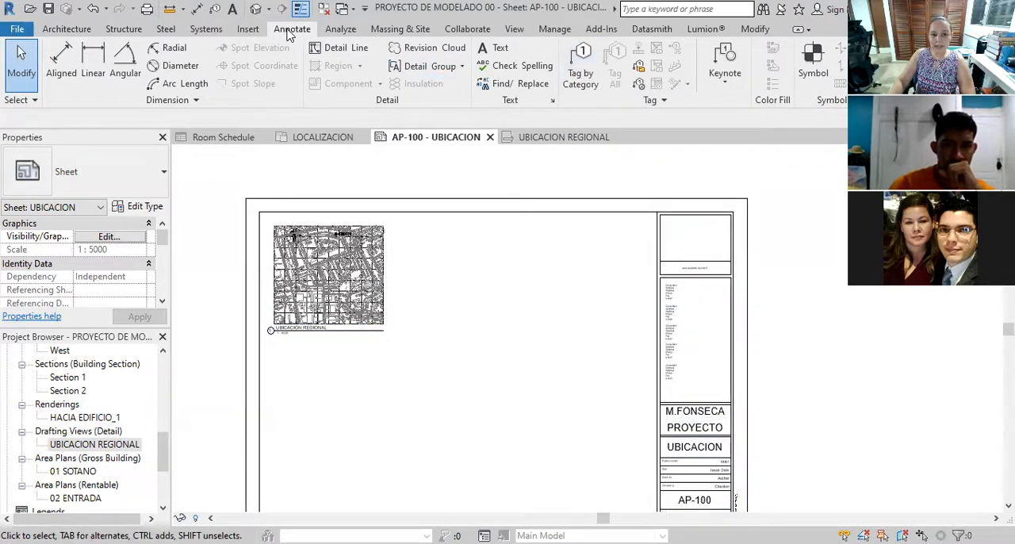
left_click(494, 53)
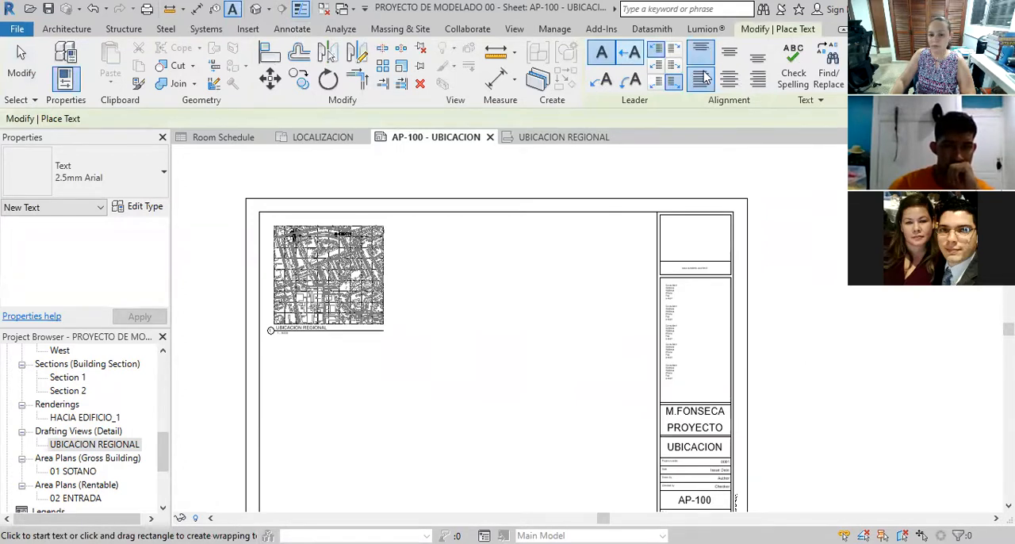
left_click_drag(395, 226, 479, 272)
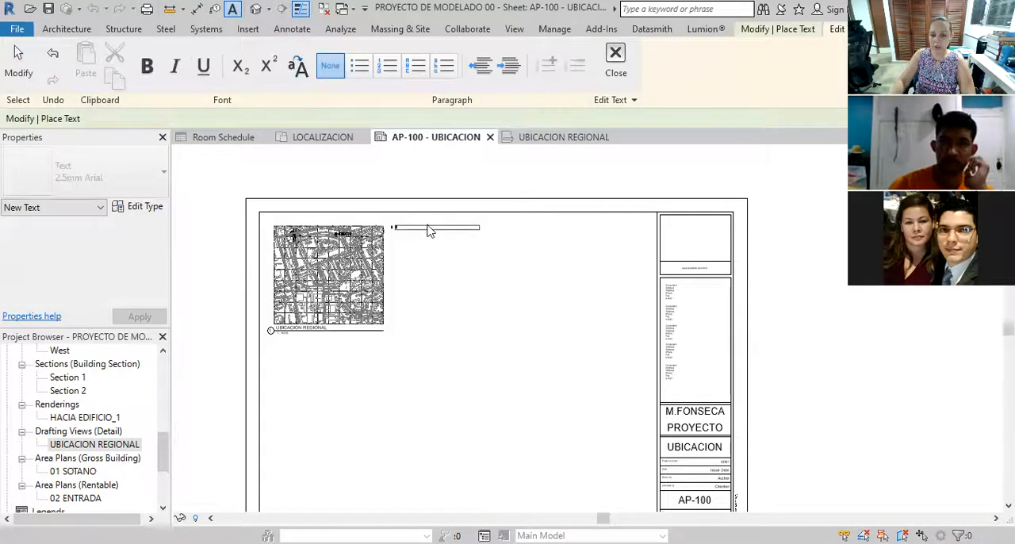
type("DAT")
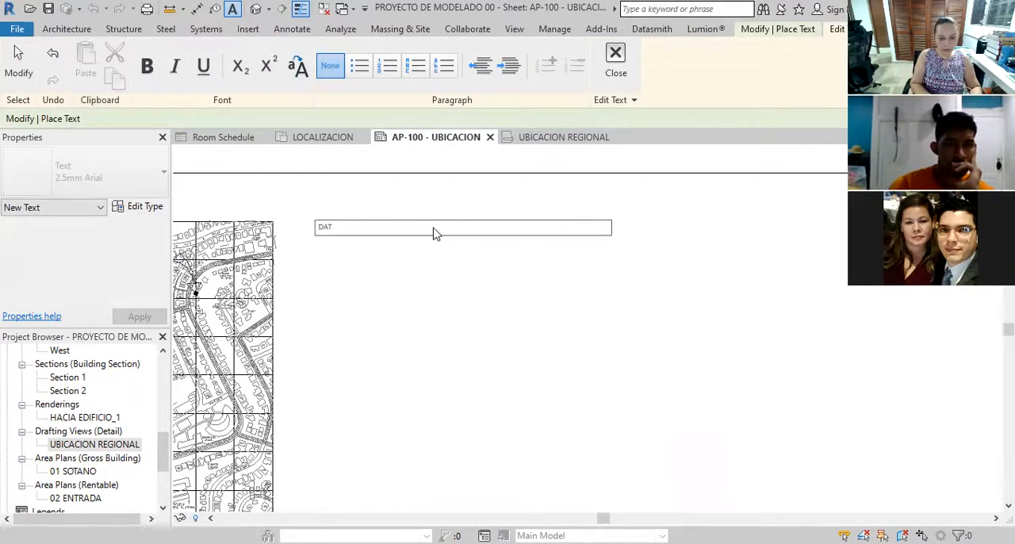
type("OS GENERALES")
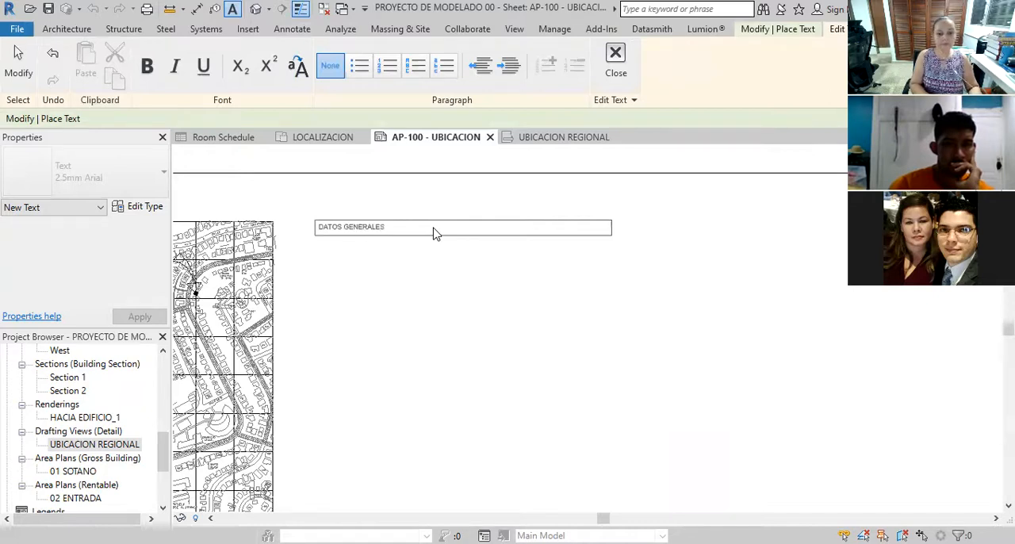
key("Return")
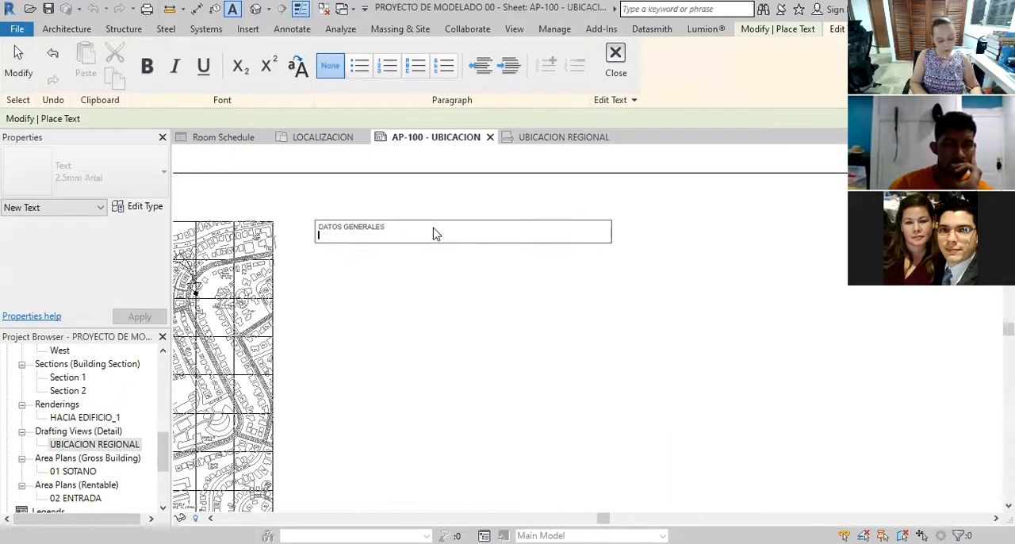
Add the lines FINCA, TOMO, FOLIO and PROPIETARIO below the DATOS GENERALES heading
type("FINCA")
key("Return")
type("TOMO")
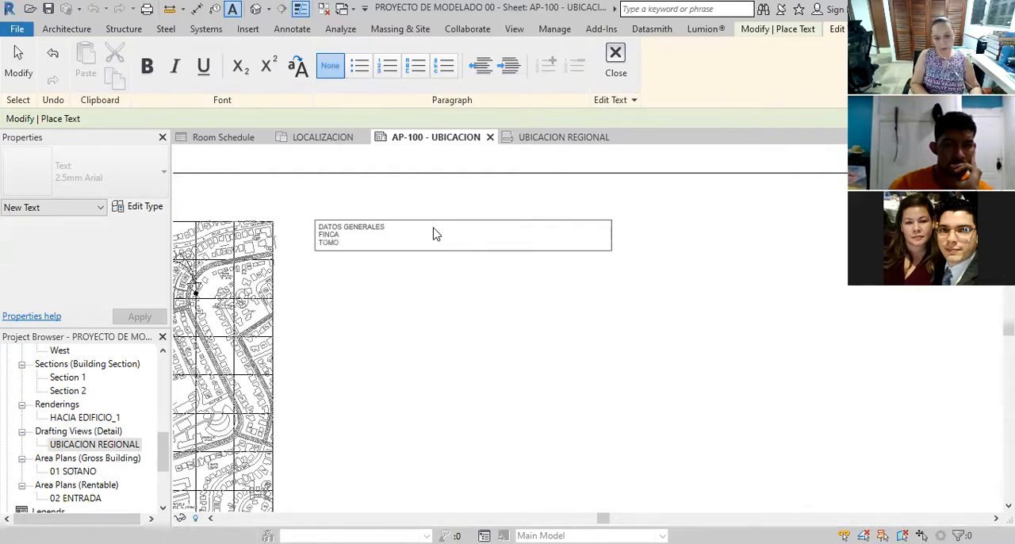
key("Return")
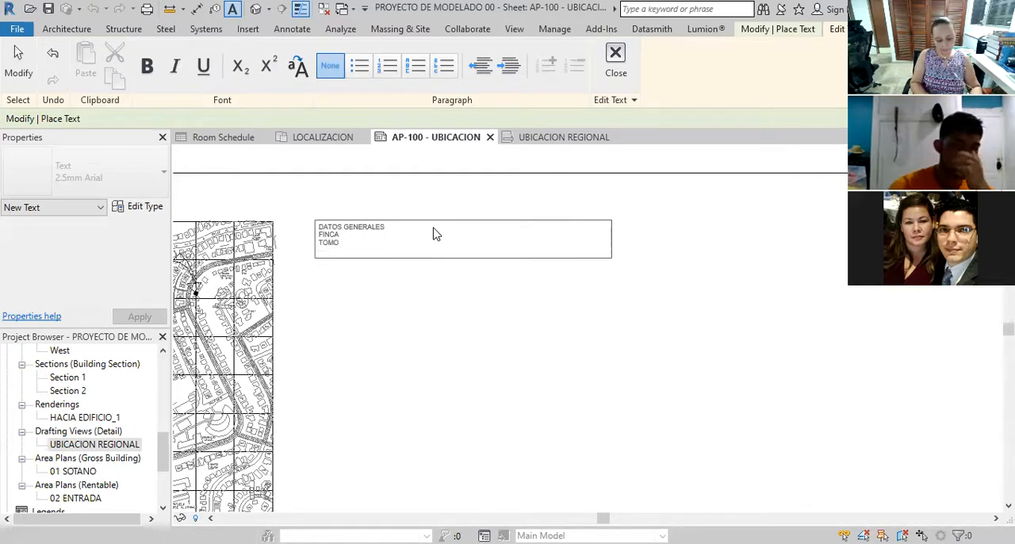
type("FOLIO")
key("Return")
type("PROPIETA")
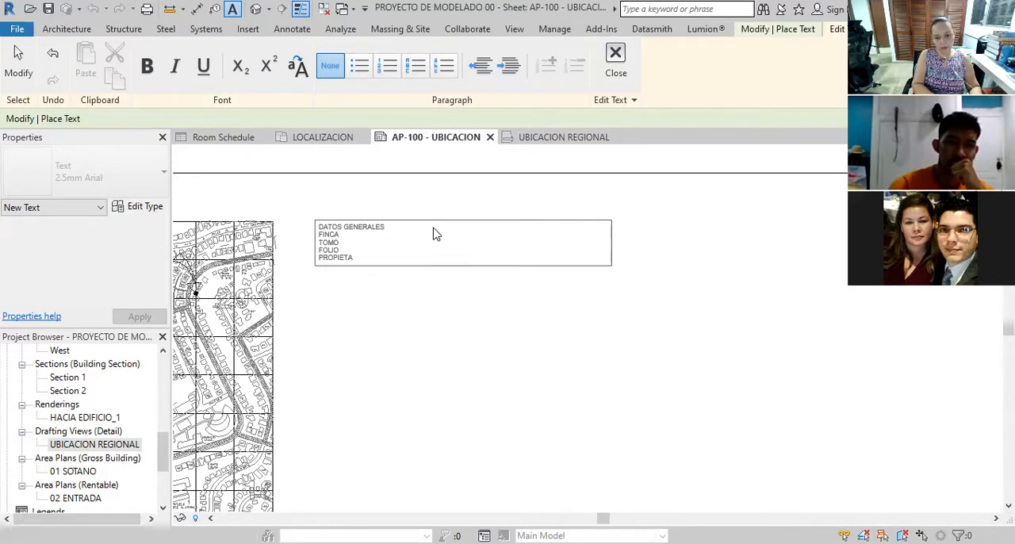
type("RIO")
key("Return")
Add the lines AREA TOTAL and UBICACION to the general data note and finish the note
type("AREA TOT")
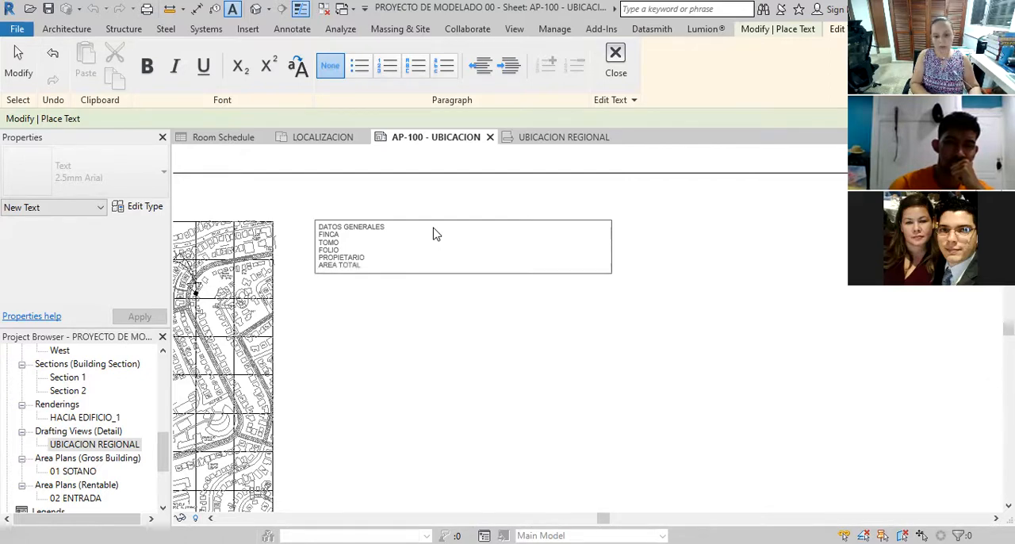
type("AL")
key("Return")
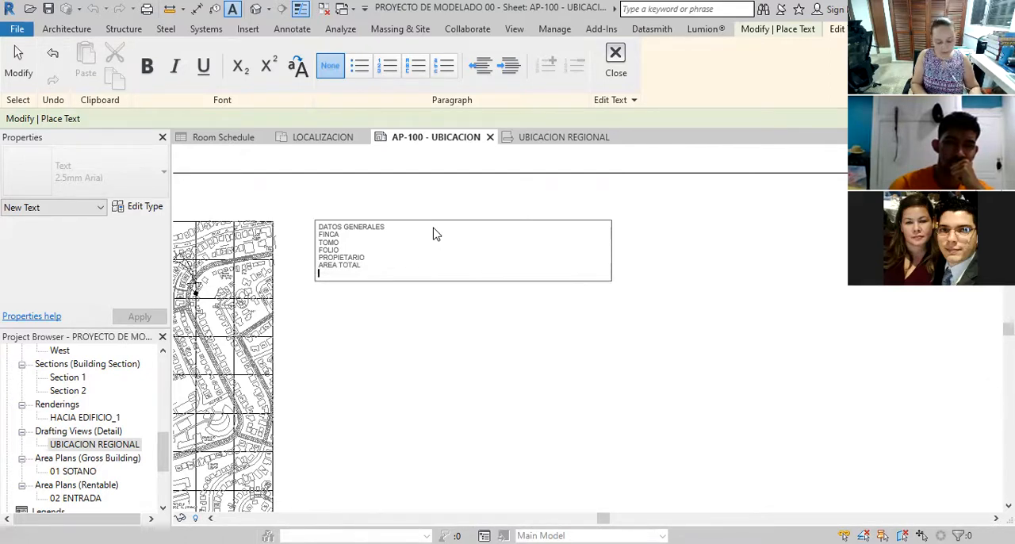
type("UBICACION")
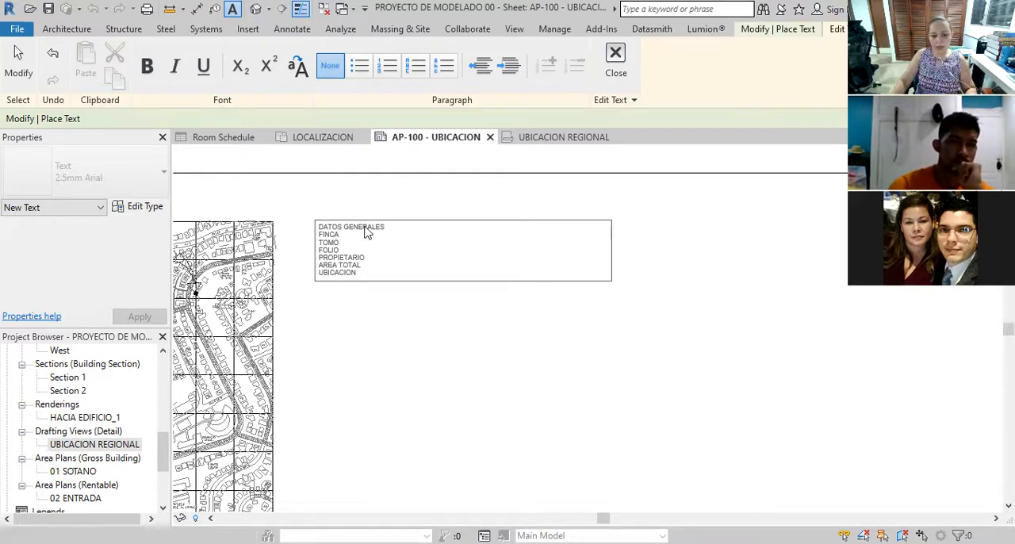
scroll(386, 265, "down", 4)
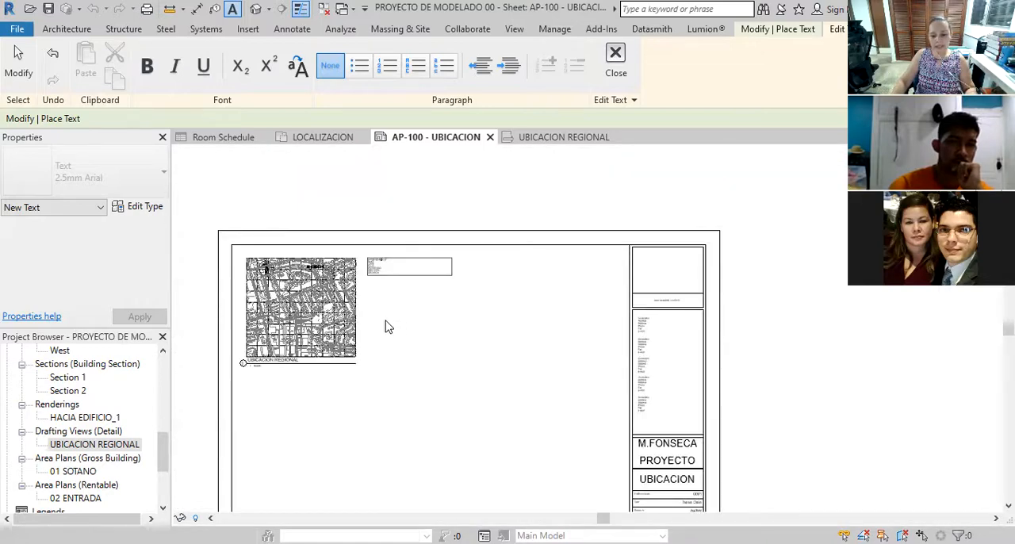
scroll(389, 262, "up", 4)
scroll(402, 252, "up", 3)
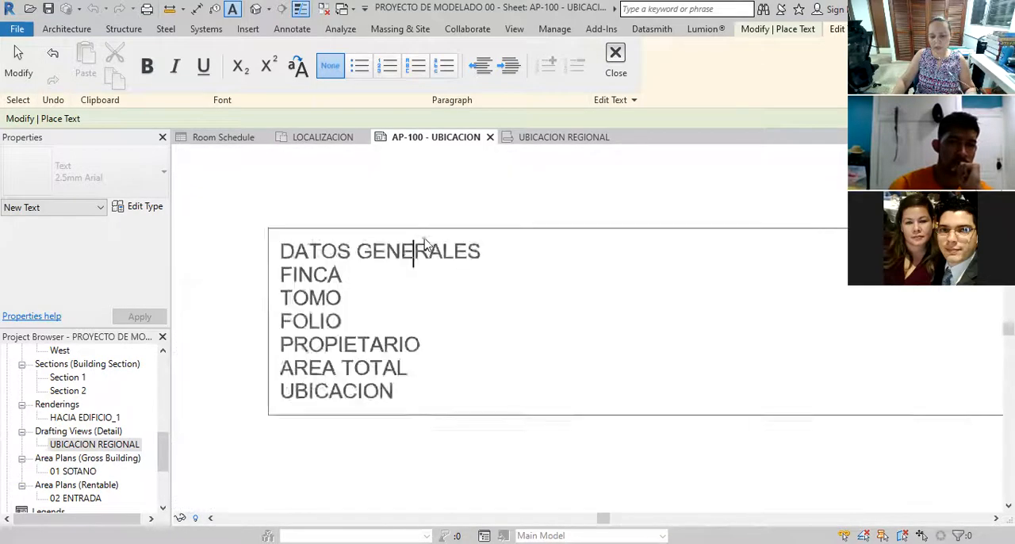
left_click(422, 308)
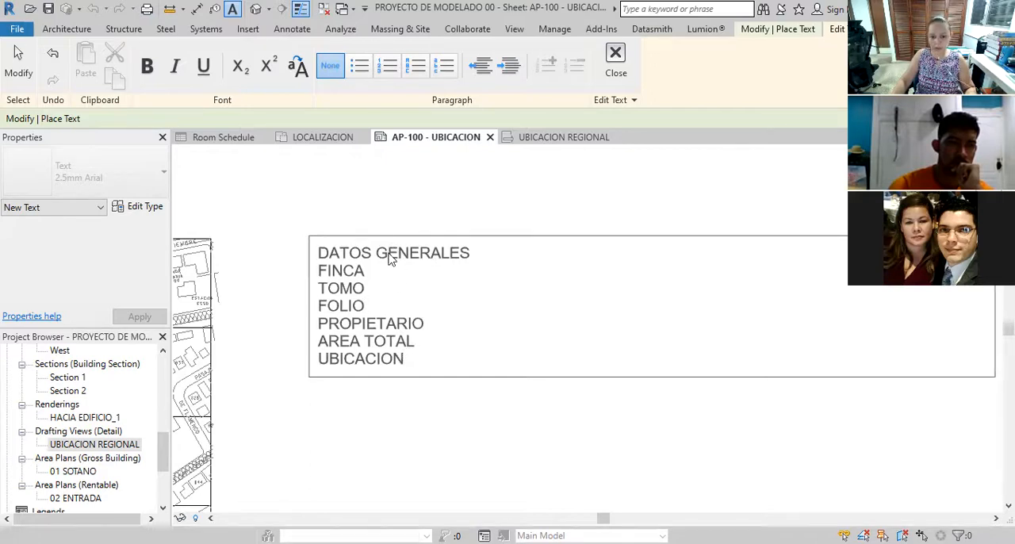
left_click(428, 228)
key("Escape")
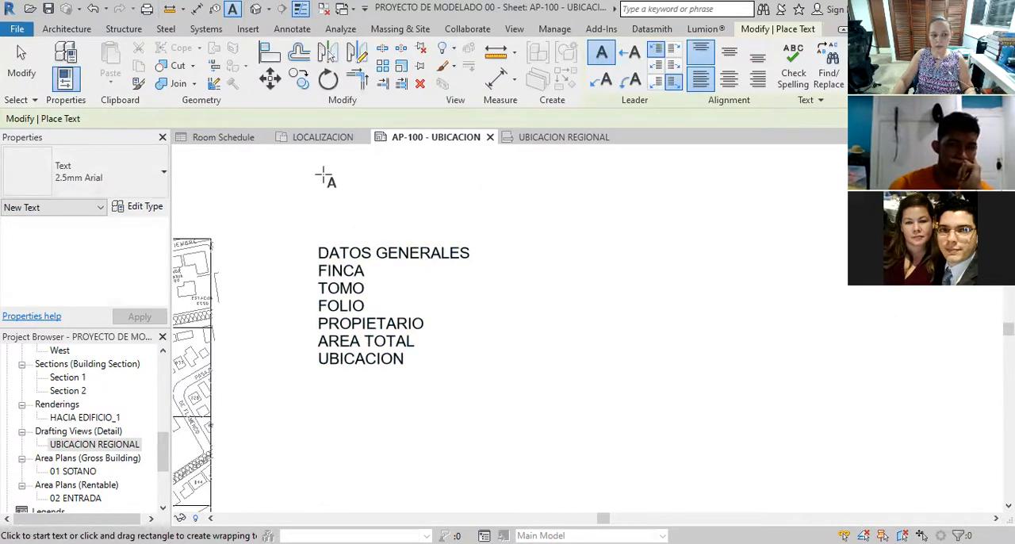
left_click(22, 64)
Change the whole DATOS GENERALES note to the 3.5mm Arial text type
double_click(345, 267)
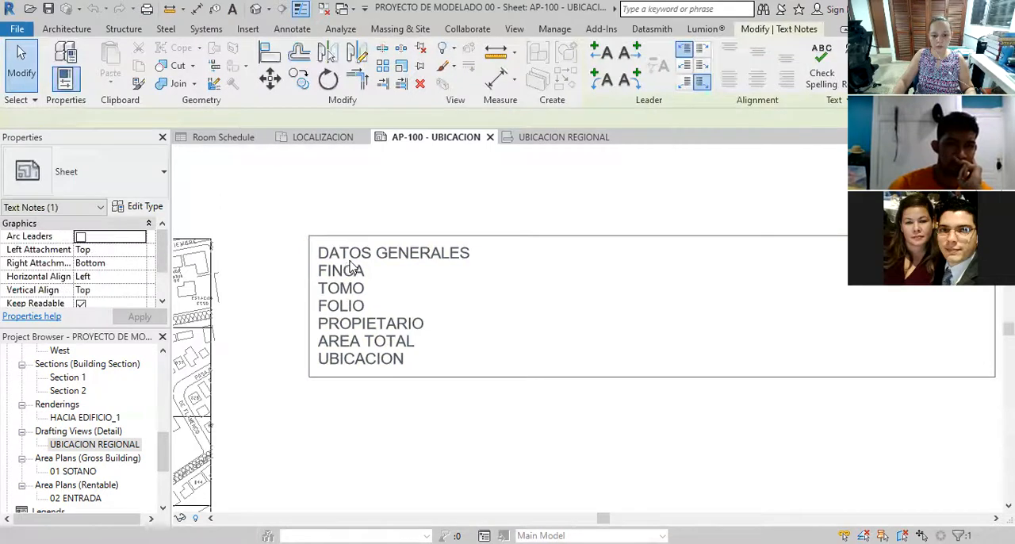
double_click(426, 253)
left_click_drag(473, 259, 312, 253)
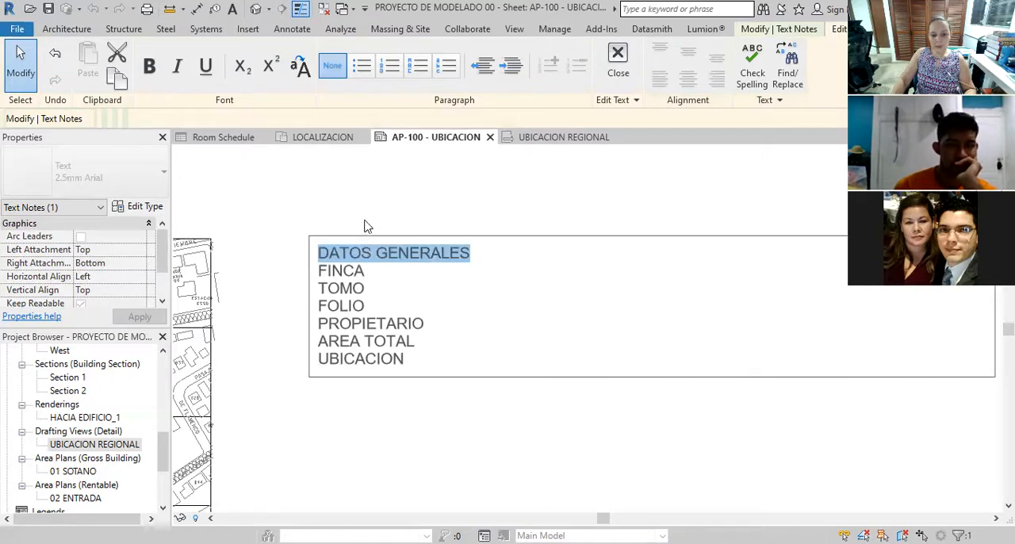
left_click(339, 199)
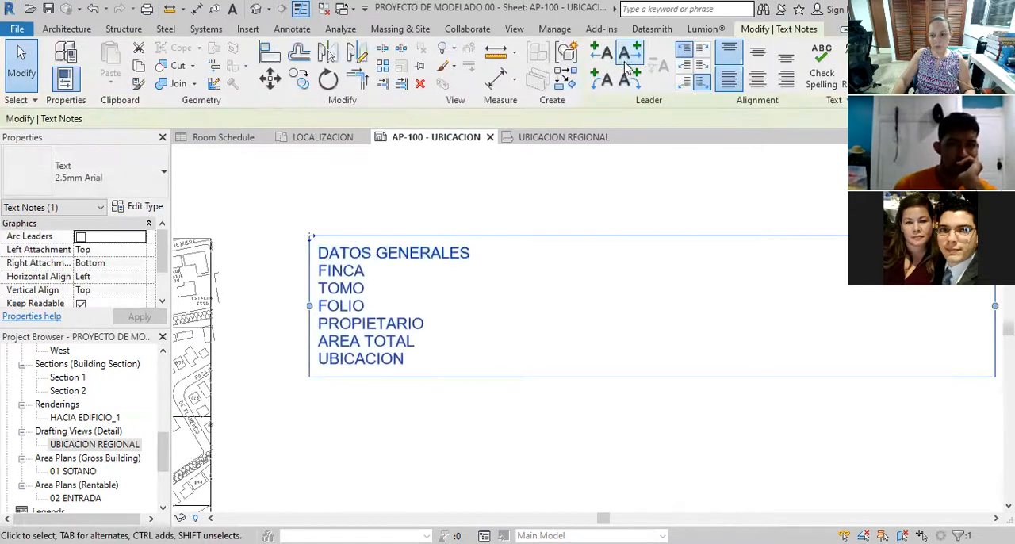
left_click(164, 176)
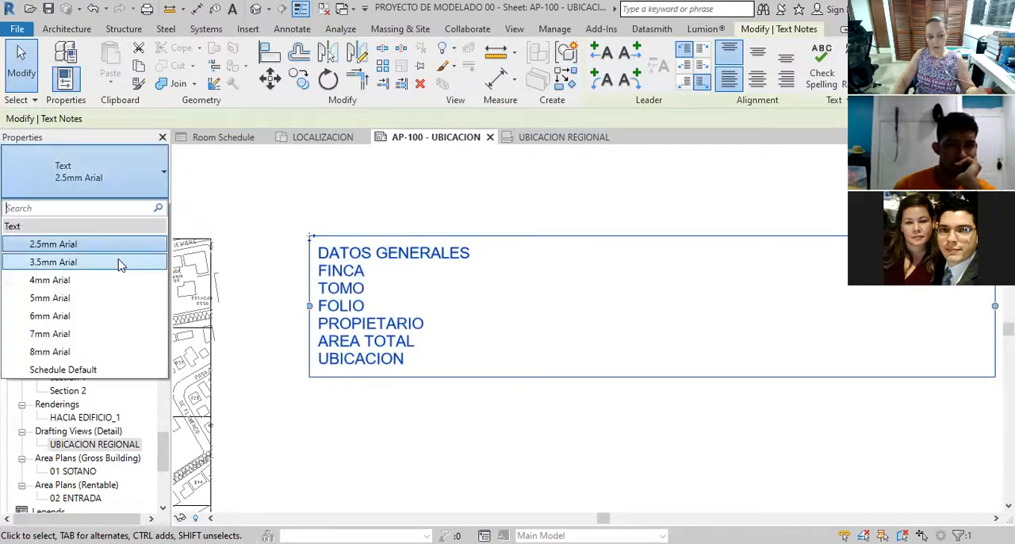
left_click(118, 264)
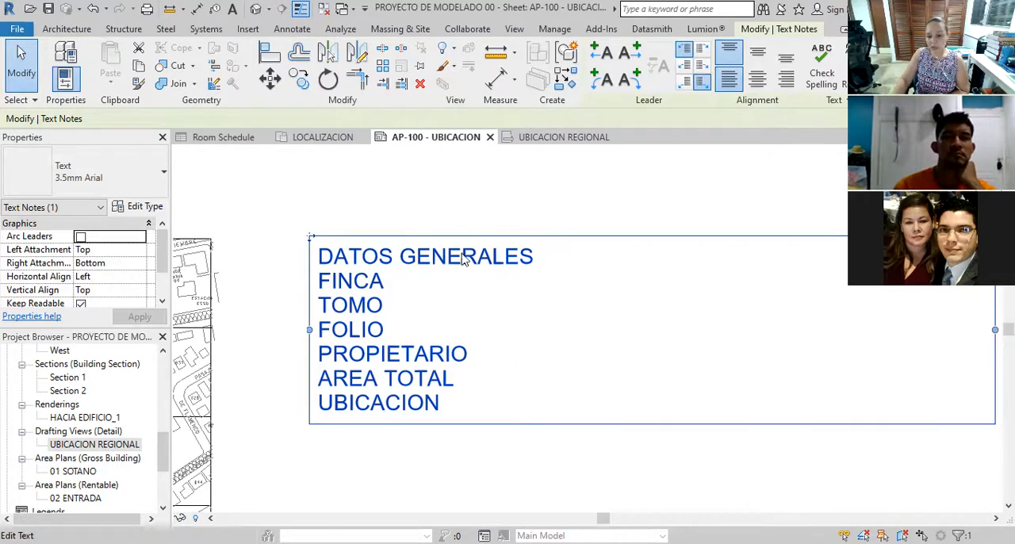
left_click(149, 175)
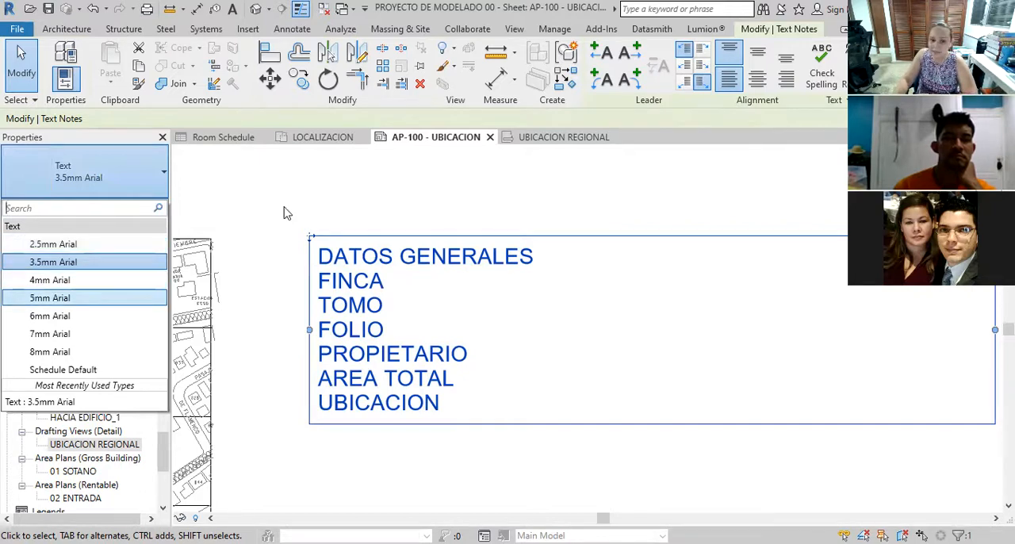
left_click(436, 195)
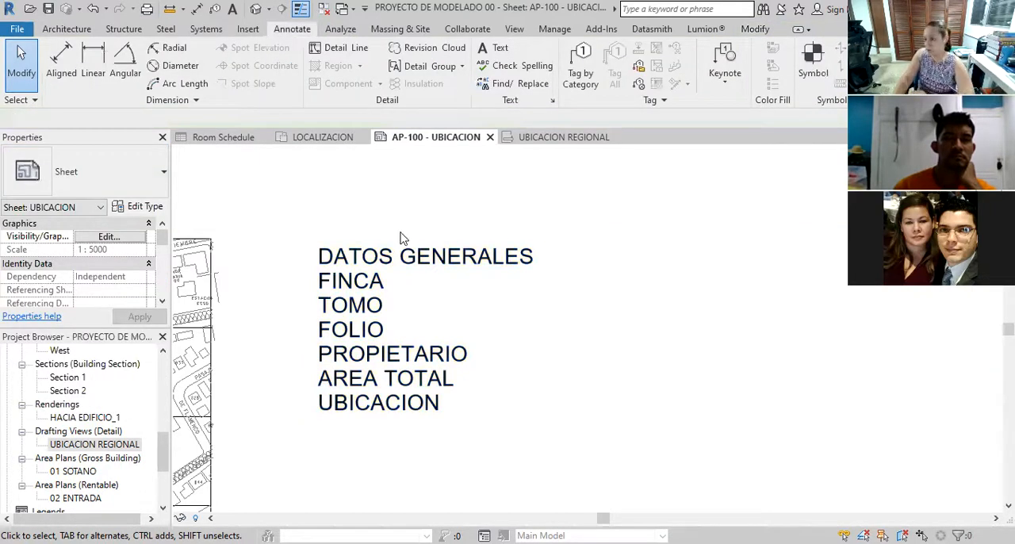
left_click(406, 256)
left_click(406, 256)
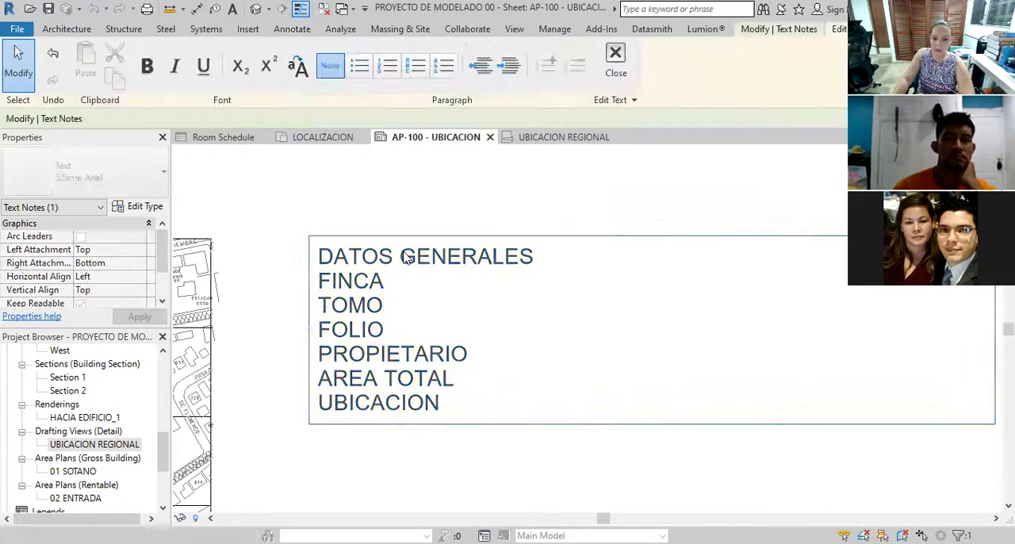
left_click_drag(531, 256, 280, 229)
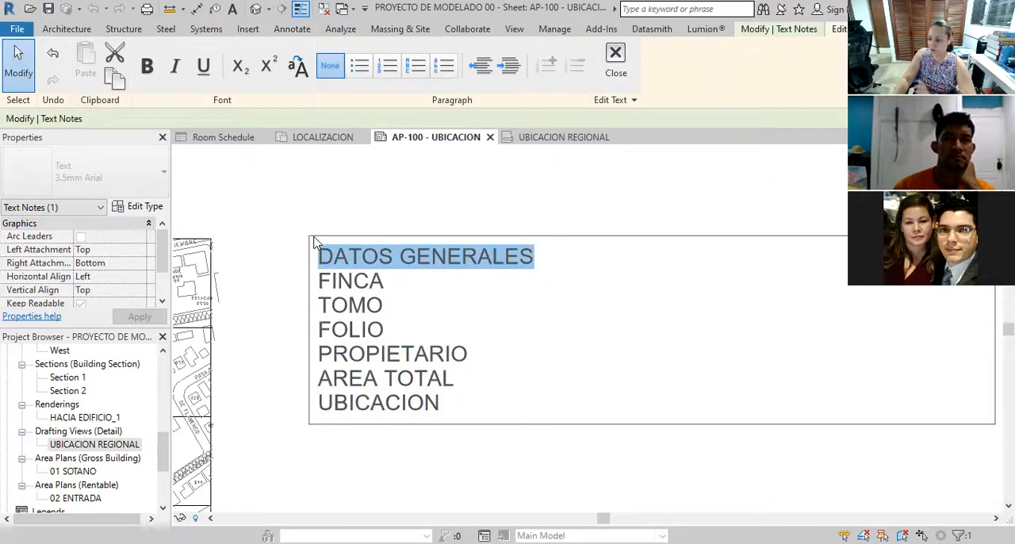
left_click(335, 200)
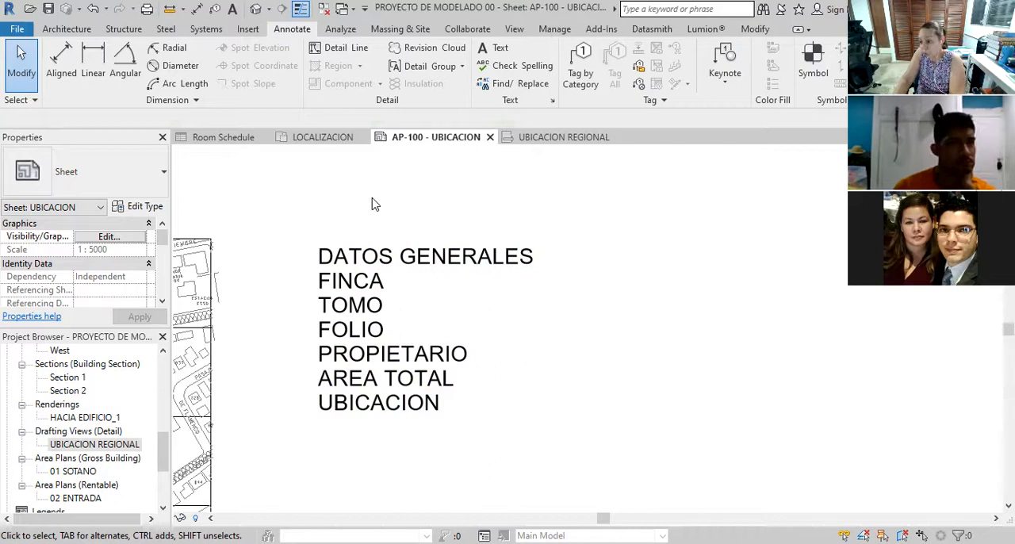
Place a second text note reading AREAS DEL PROYECTO to the right of the DATOS GENERALES note, level with its heading
scroll(349, 213, "down", 5)
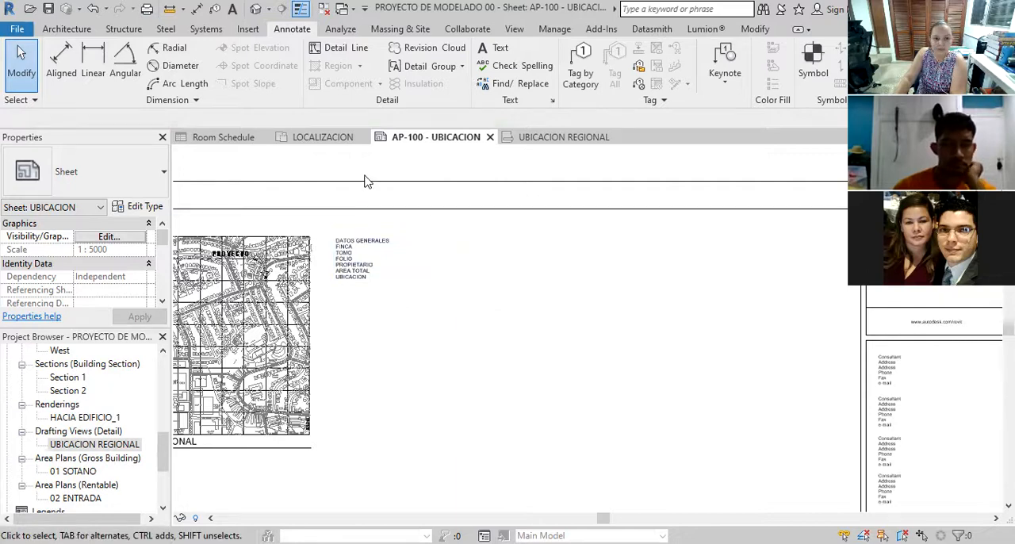
left_click(501, 49)
left_click_drag(473, 237, 623, 300)
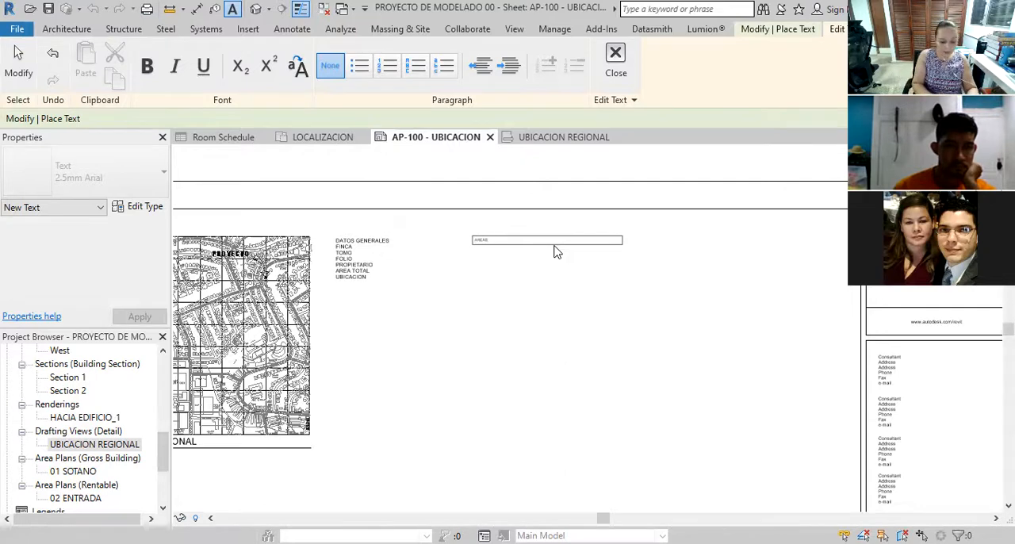
key("Return")
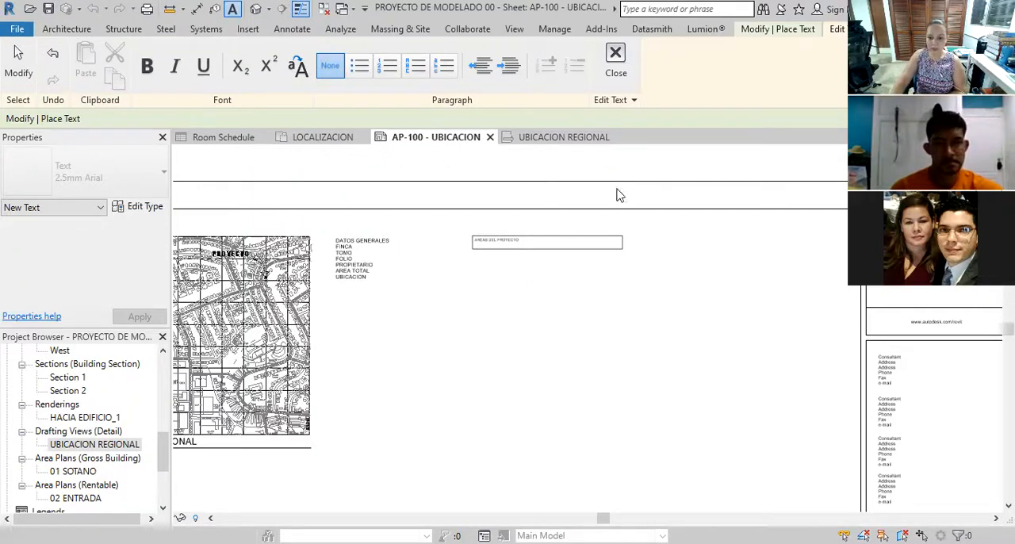
scroll(451, 307, "down", 3)
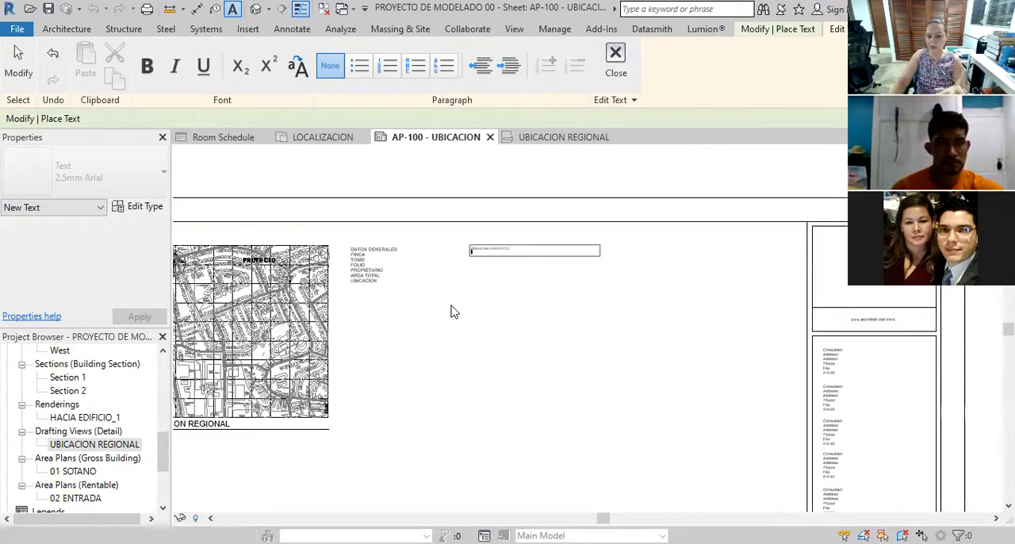
left_click(459, 318)
scroll(470, 284, "up", 3)
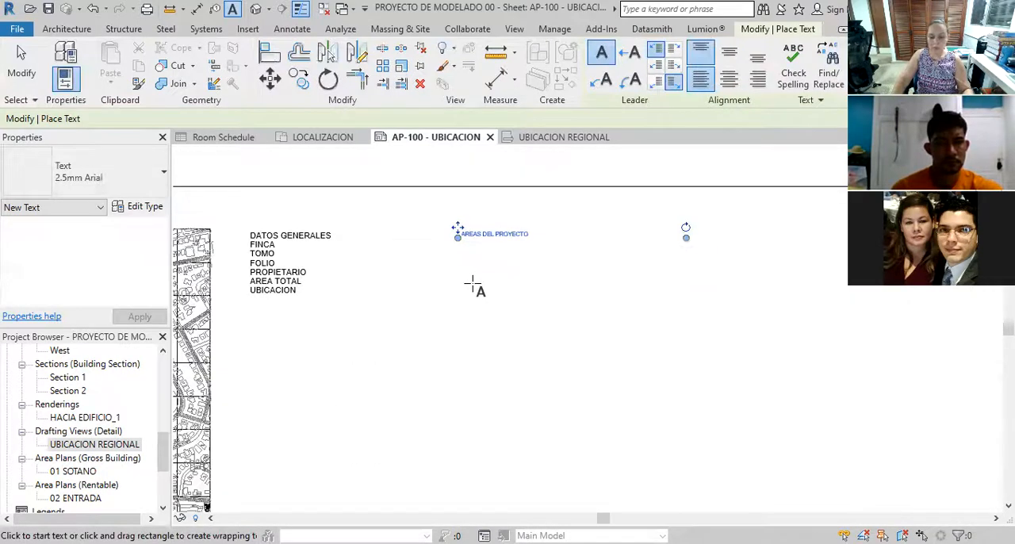
Change the AREAS DEL PROYECTO note to the 3.5mm Arial text type
key("Escape")
left_click(482, 241)
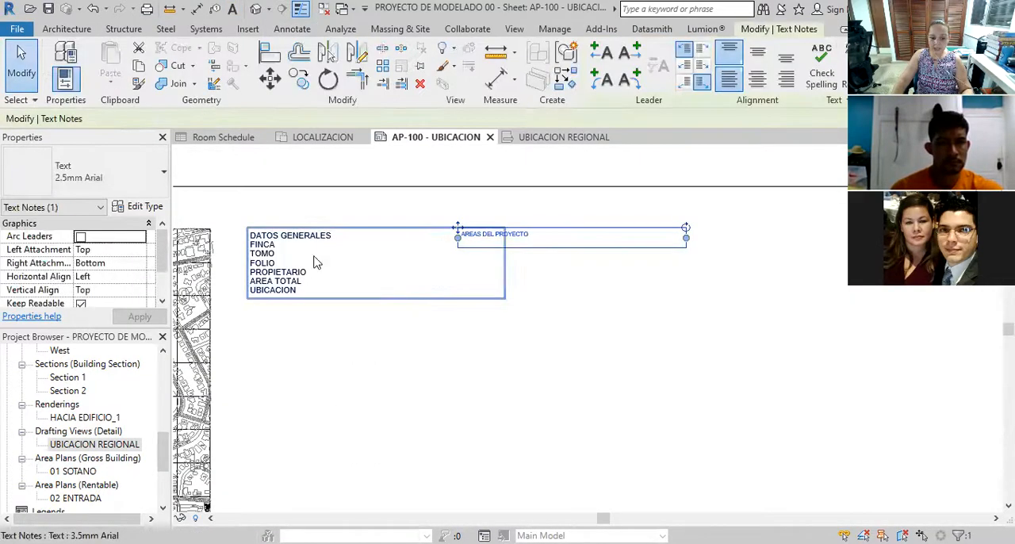
left_click(143, 184)
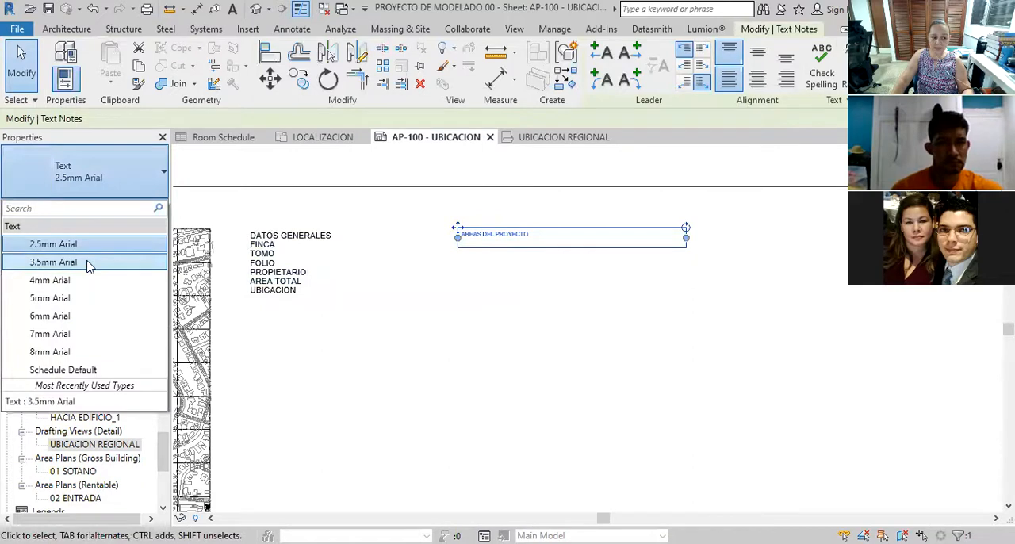
left_click(53, 262)
left_click(463, 351)
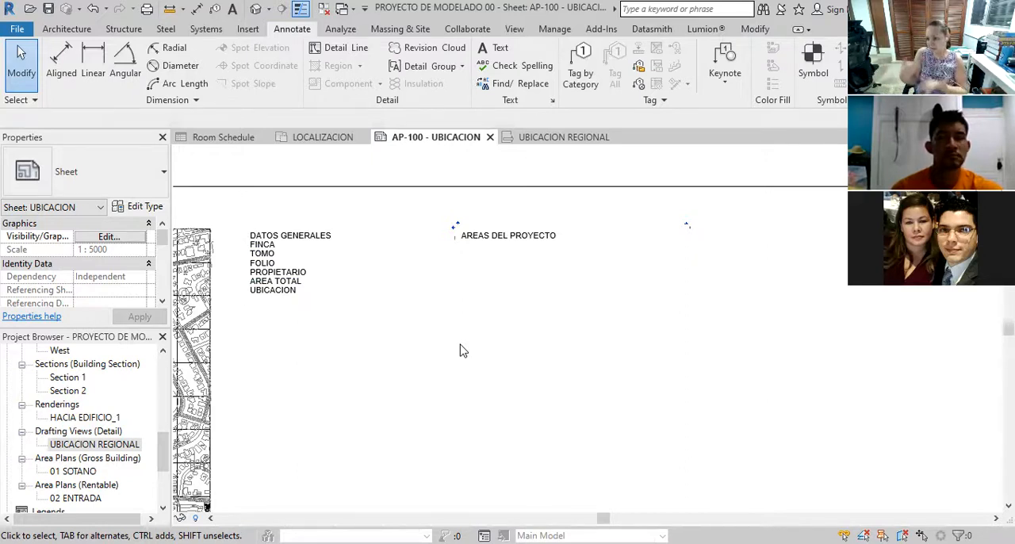
Place the LOCALIZACION floor plan on sheet AP-100 below the UBICACION REGIONAL map and check its view title
scroll(444, 333, "down", 5)
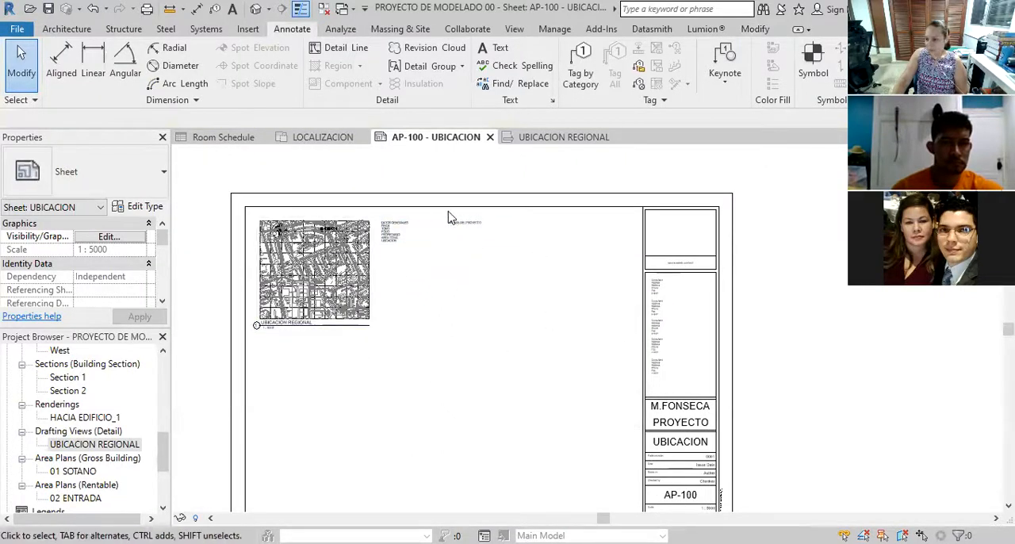
scroll(449, 216, "down", 3)
left_click_drag(162, 450, 166, 358)
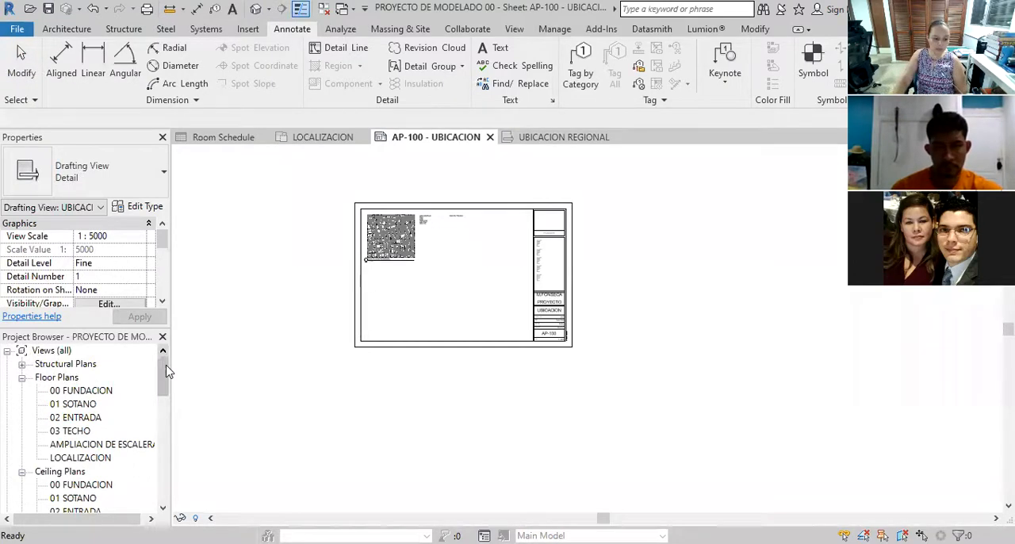
left_click(71, 459)
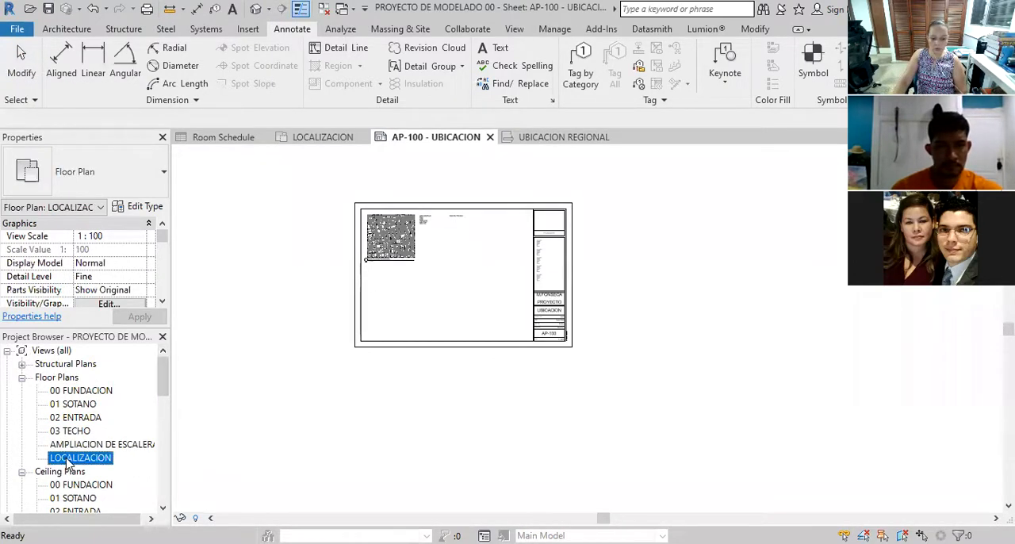
left_click_drag(79, 459, 404, 292)
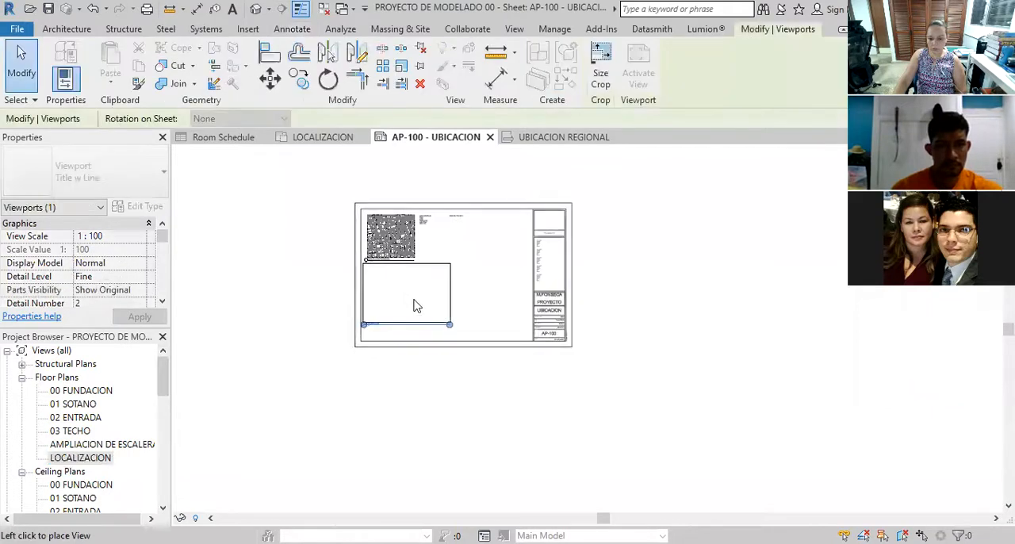
left_click(412, 306)
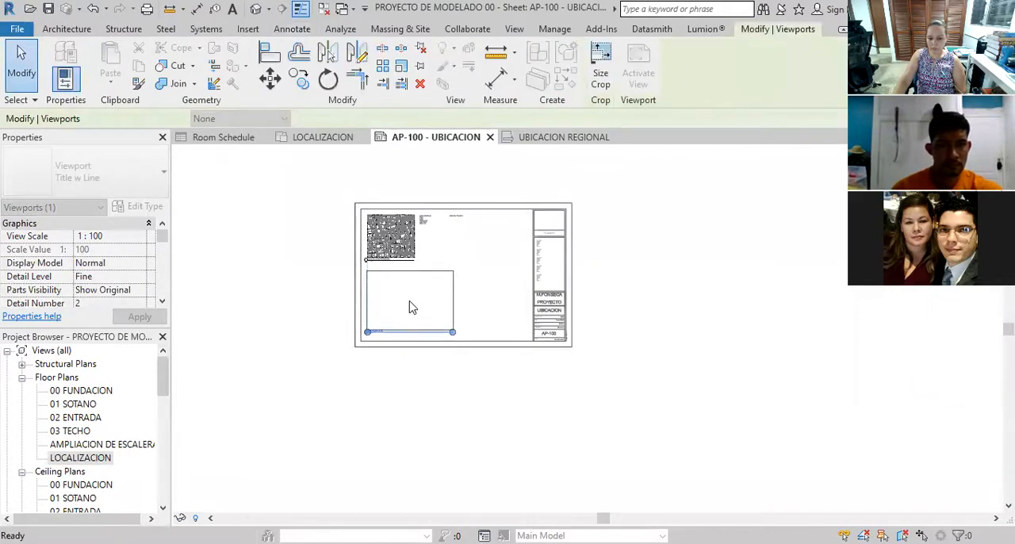
scroll(391, 326, "up", 1)
scroll(392, 326, "up", 4)
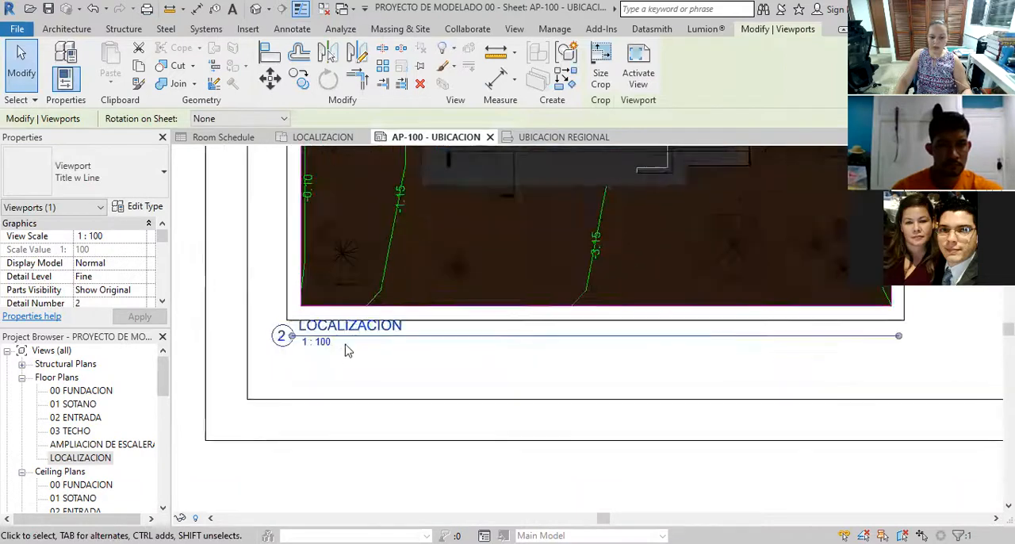
left_click(333, 369)
scroll(333, 372, "down", 1)
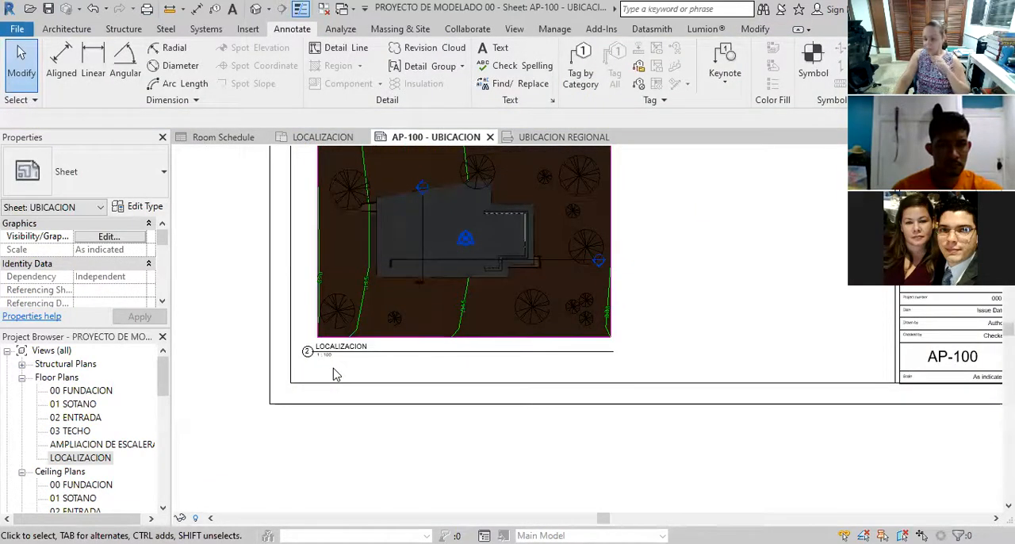
scroll(333, 373, "down", 2)
scroll(465, 219, "up", 1)
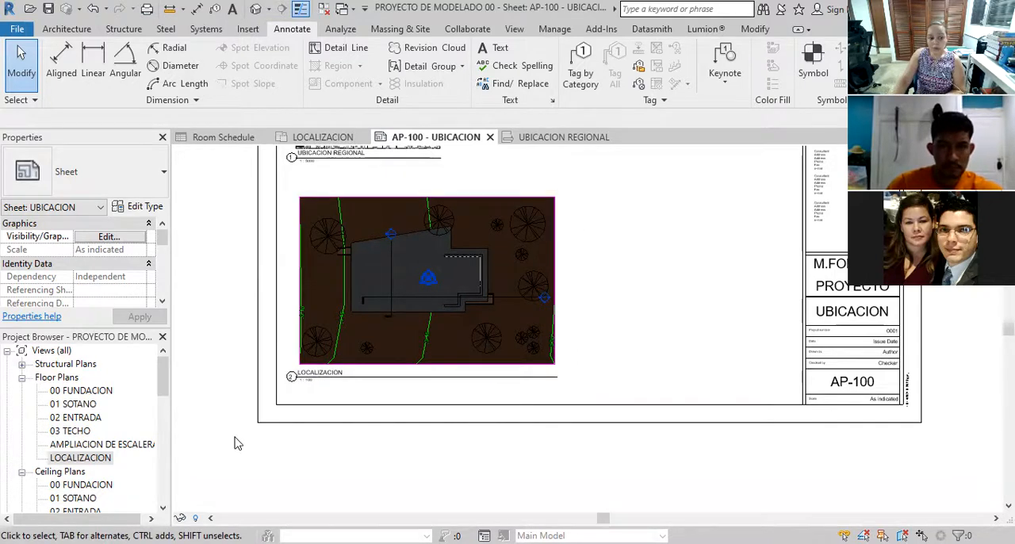
Open the LOCALIZACION floor plan and add a blank text note with a one-segment leader at the lot's upper boundary
double_click(63, 459)
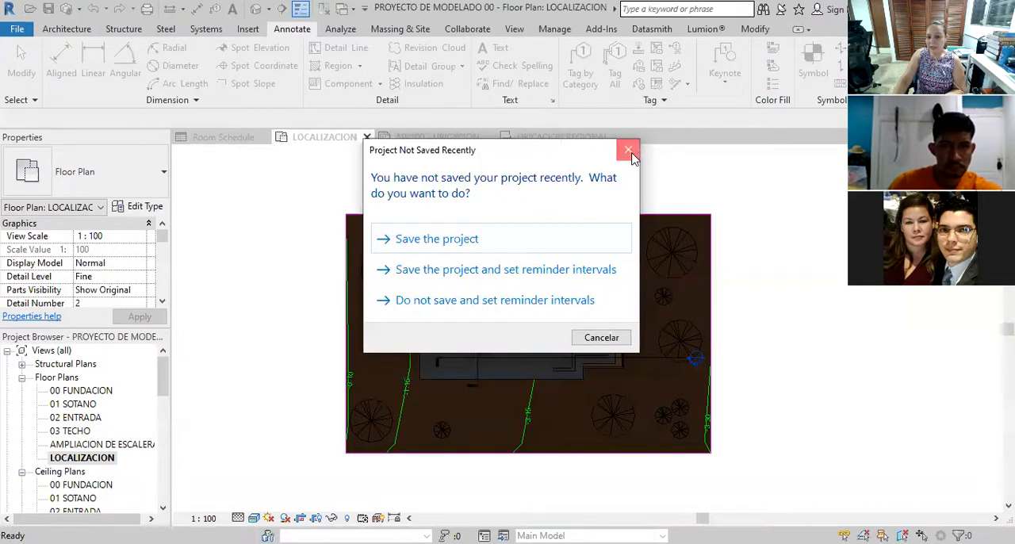
left_click(629, 152)
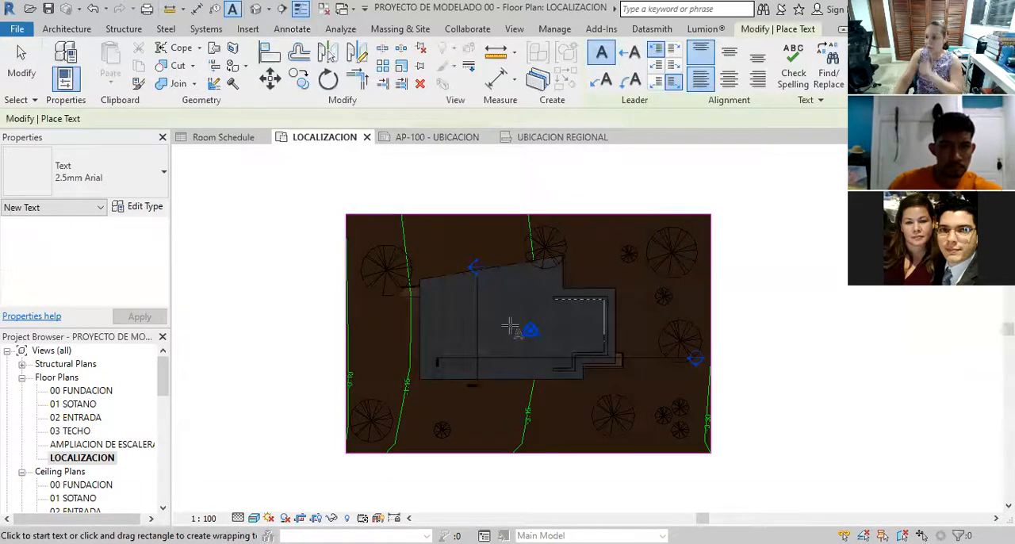
left_click(629, 52)
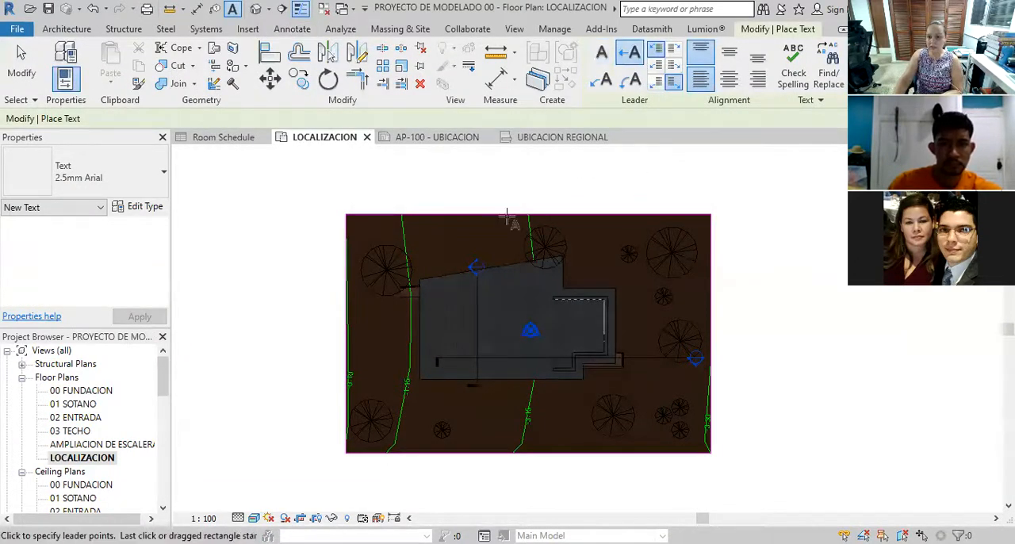
left_click(502, 222)
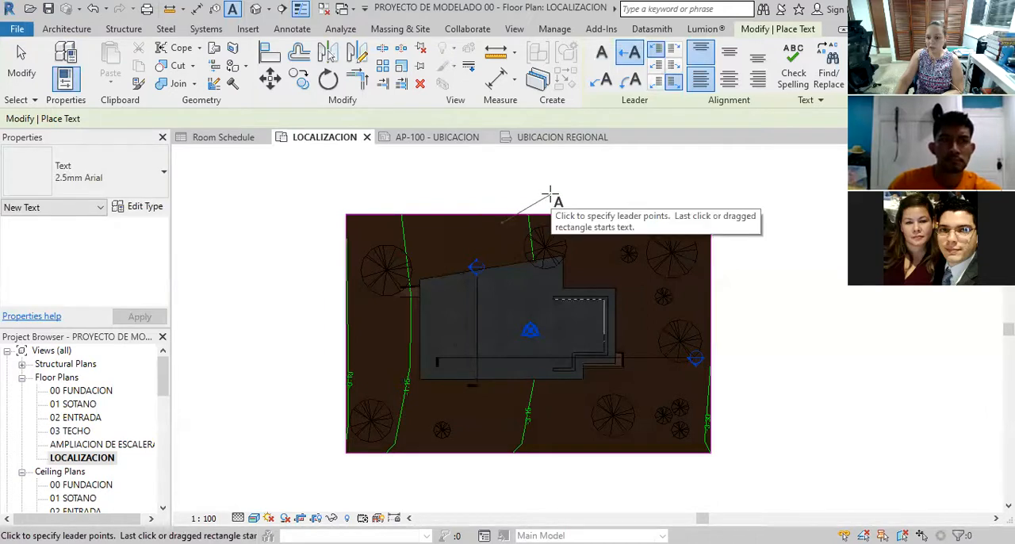
left_click(553, 199)
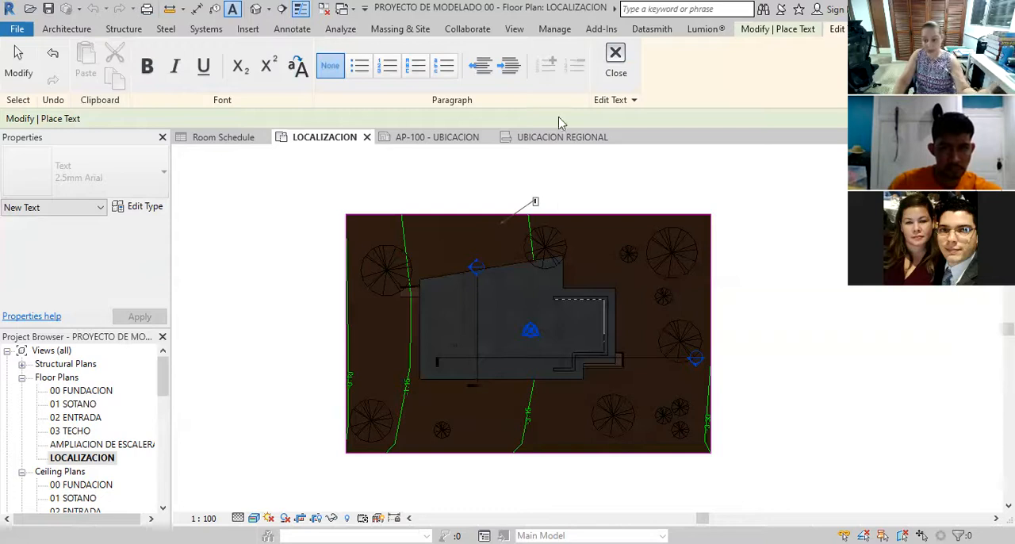
left_click(621, 51)
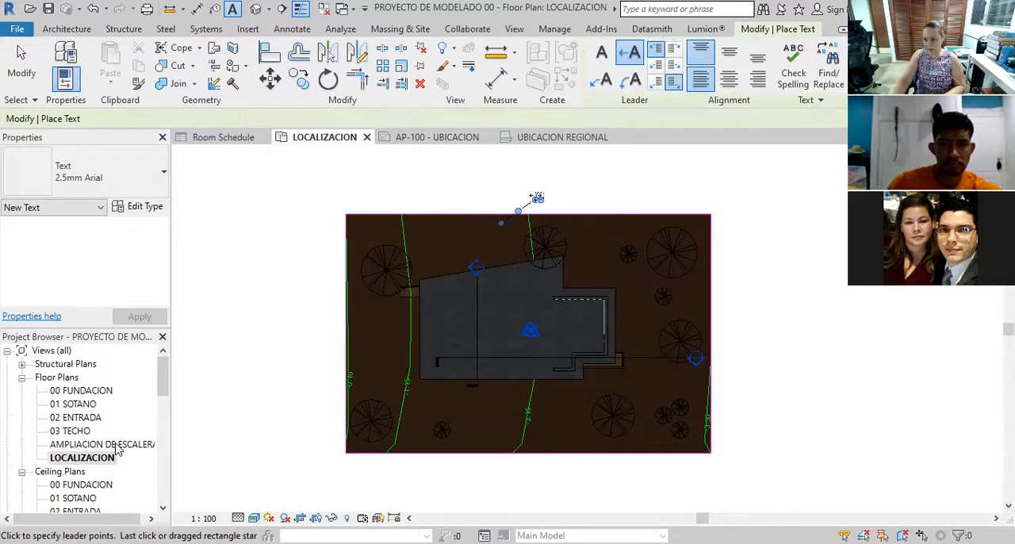
Return to the AP-100 - UBICACION sheet
left_click_drag(163, 379, 161, 448)
scroll(161, 449, "down", 5)
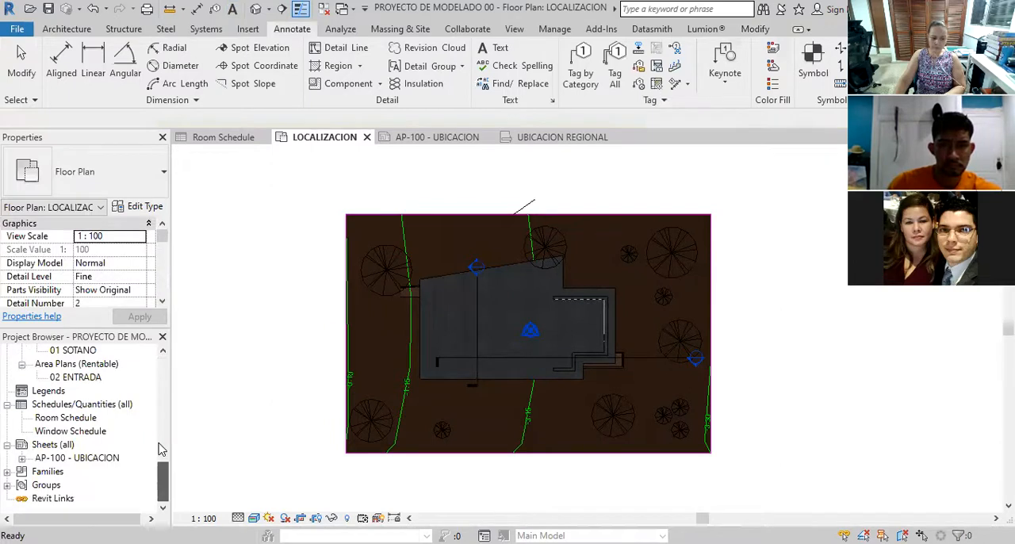
double_click(73, 458)
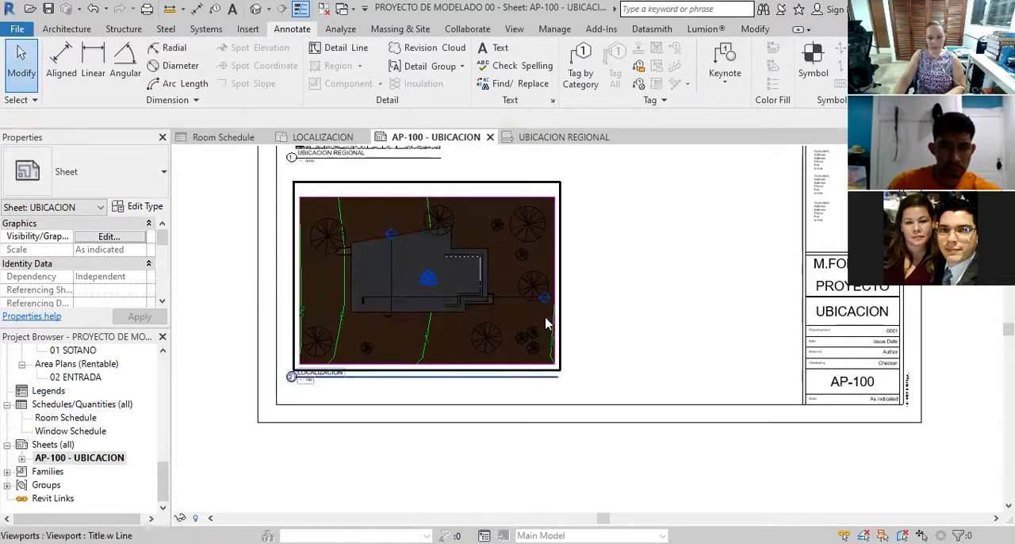
Place the 01 SOTANO floor plan on the sheet to the right of the regional map, above the LOCALIZACION view
left_click(156, 436)
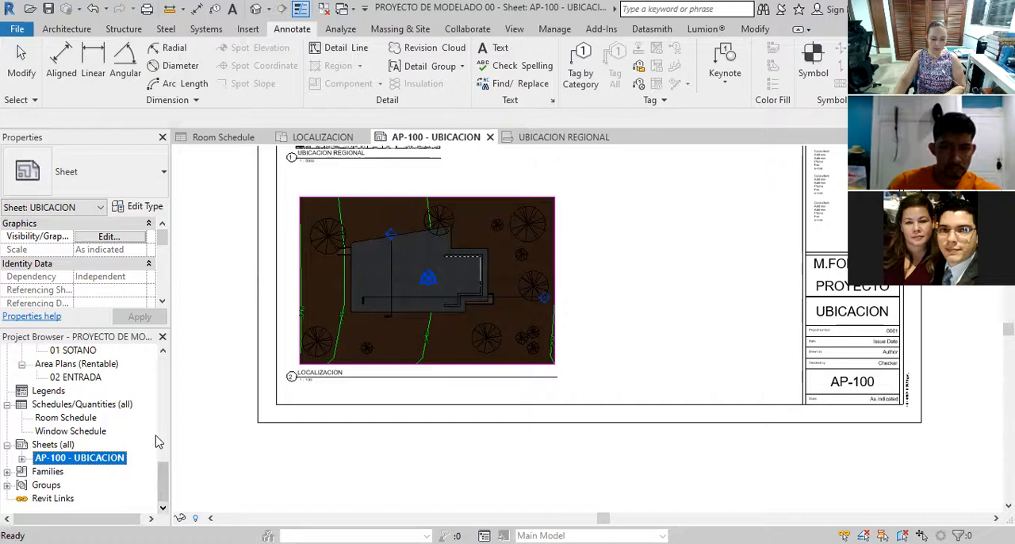
scroll(156, 442, "up", 10)
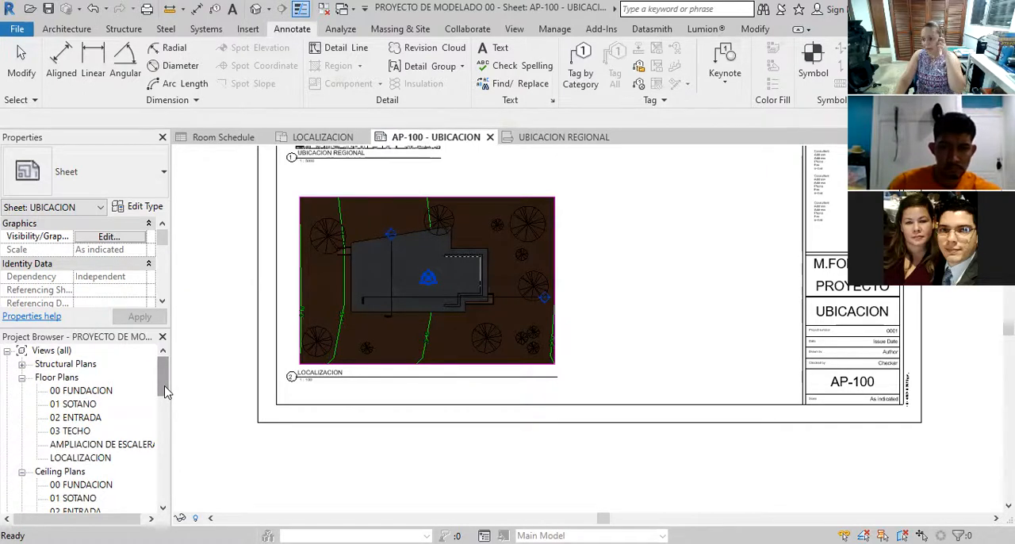
left_click(86, 405)
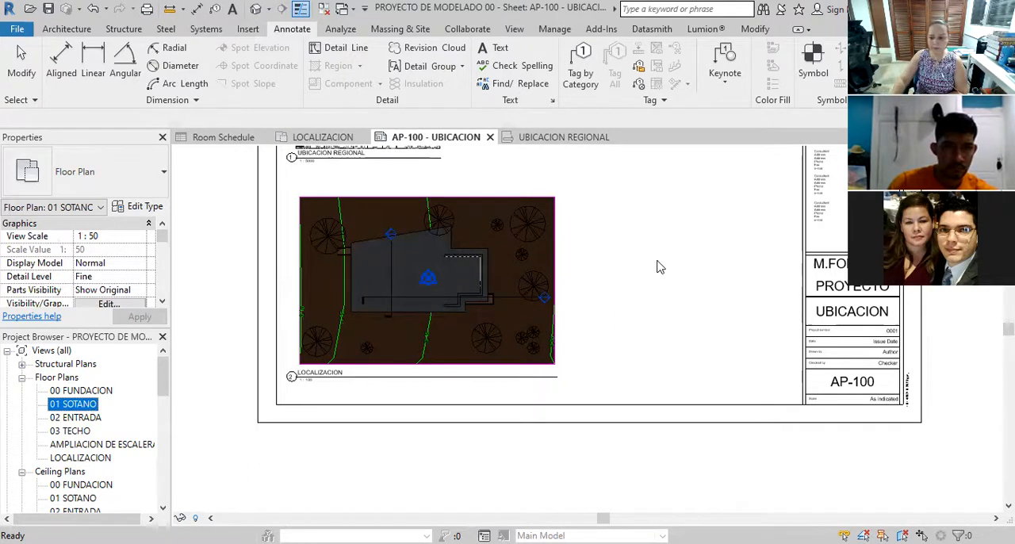
left_click_drag(73, 404, 658, 261)
scroll(489, 388, "down", 5)
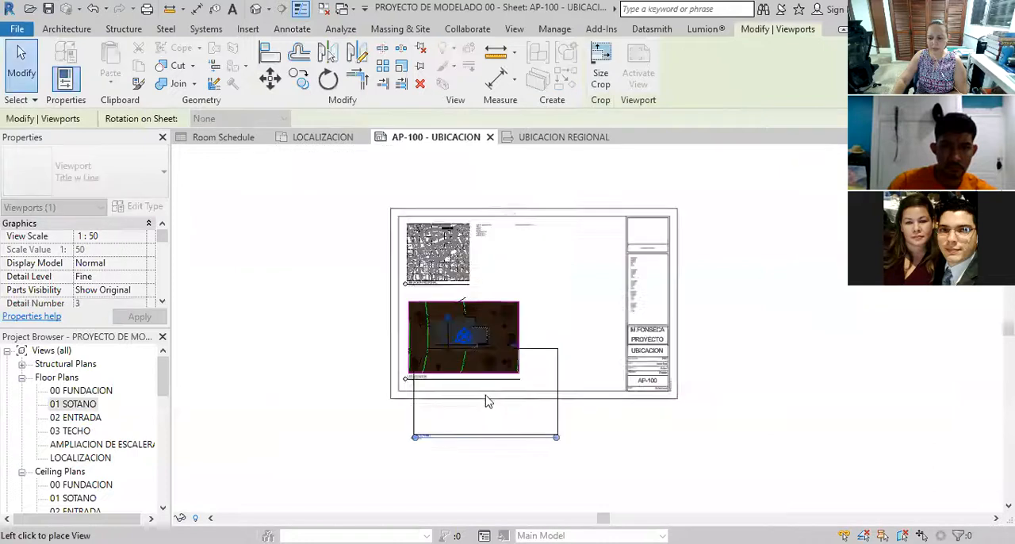
scroll(535, 321, "up", 5)
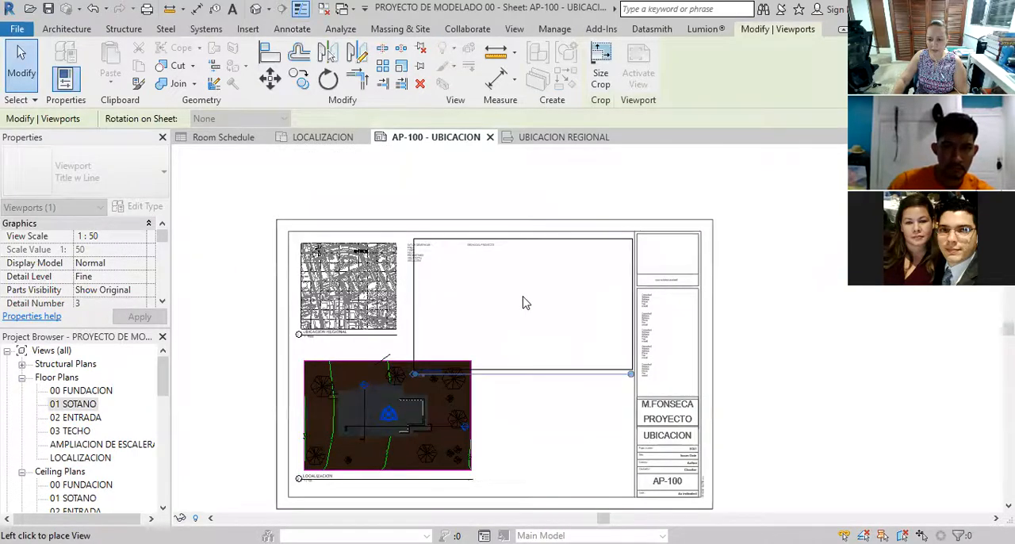
left_click(527, 303)
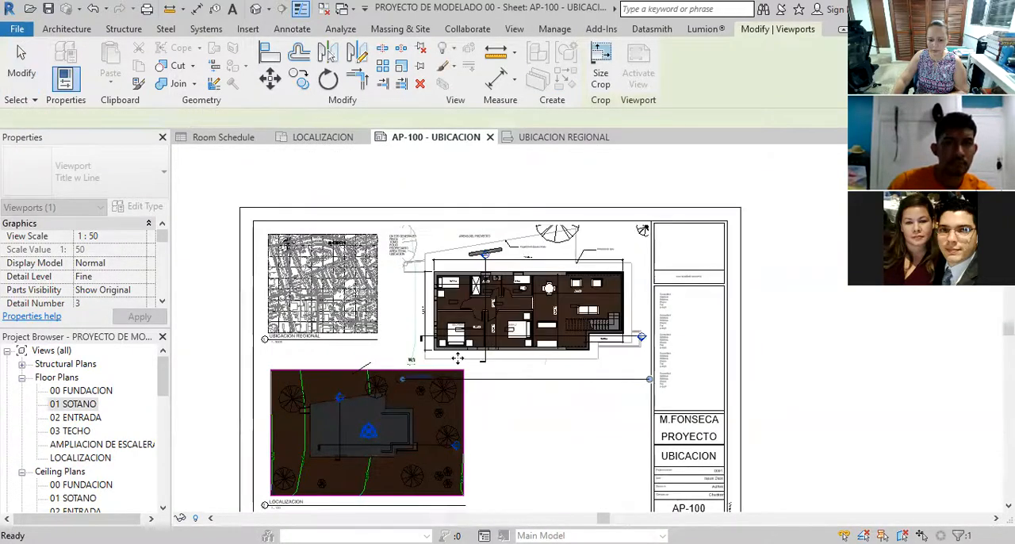
Examine how the 01 SOTANO view fits on the sheet beside the regional map, text notes and LOCALIZACION view
scroll(416, 379, "up", 1)
scroll(413, 382, "up", 3)
left_click(436, 362)
scroll(480, 312, "down", 4)
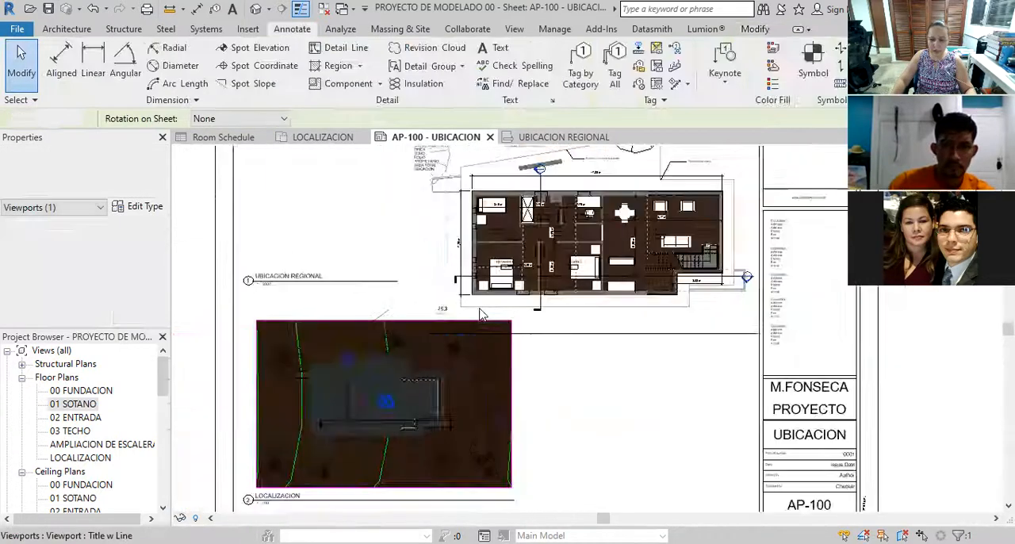
left_click(598, 331)
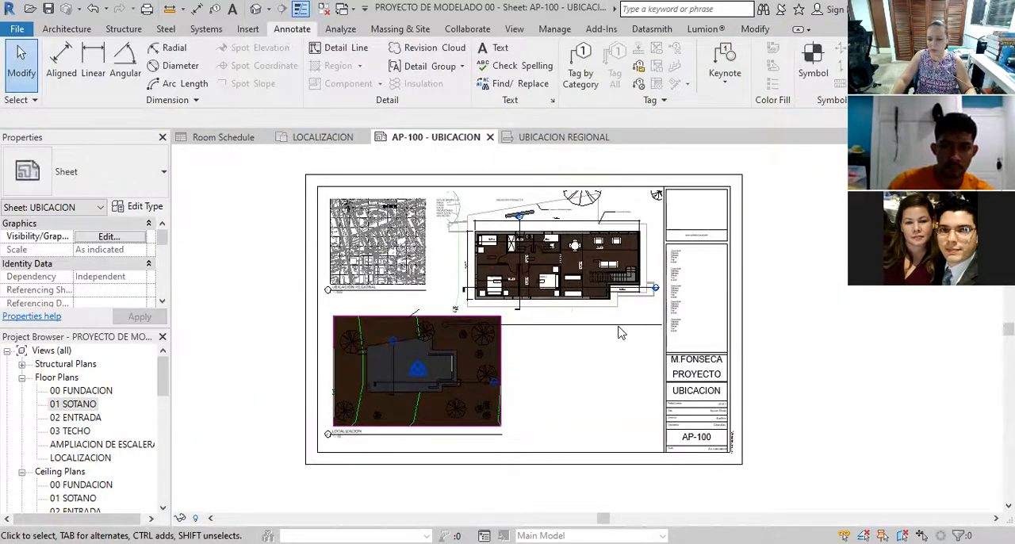
left_click(621, 328)
scroll(548, 294, "down", 2)
left_click(517, 310)
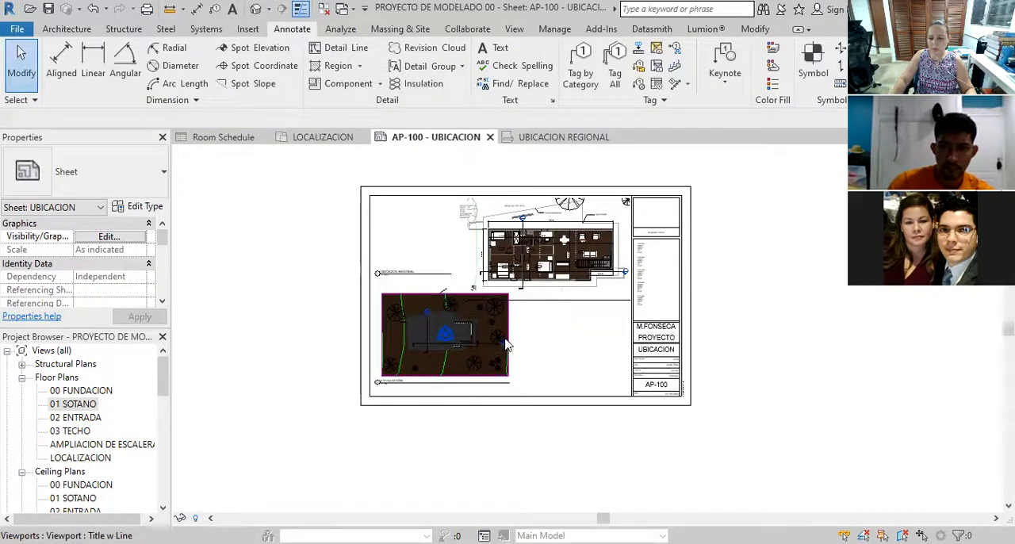
scroll(515, 333, "up", 2)
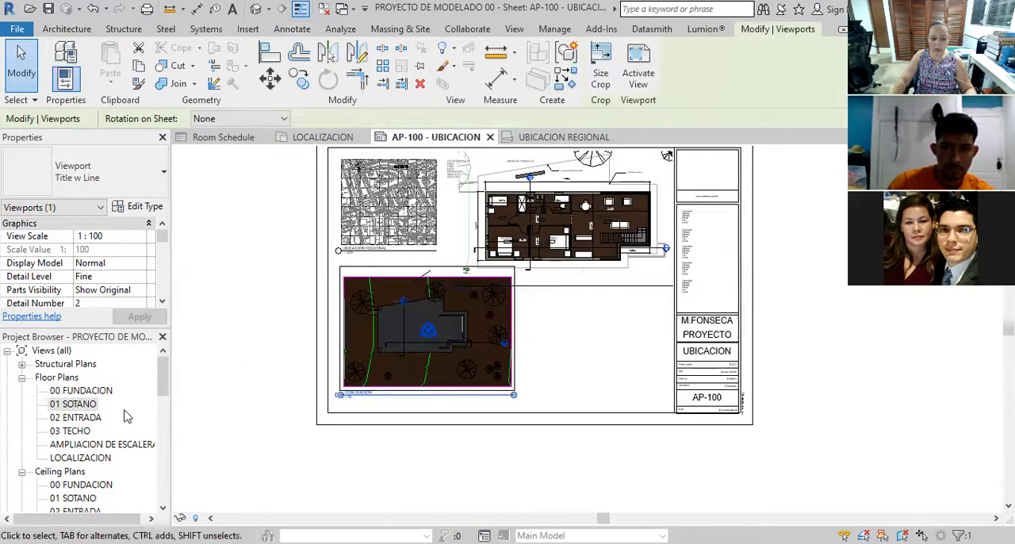
Open the 01 SOTANO floor plan and set its view scale to 1:25
double_click(73, 403)
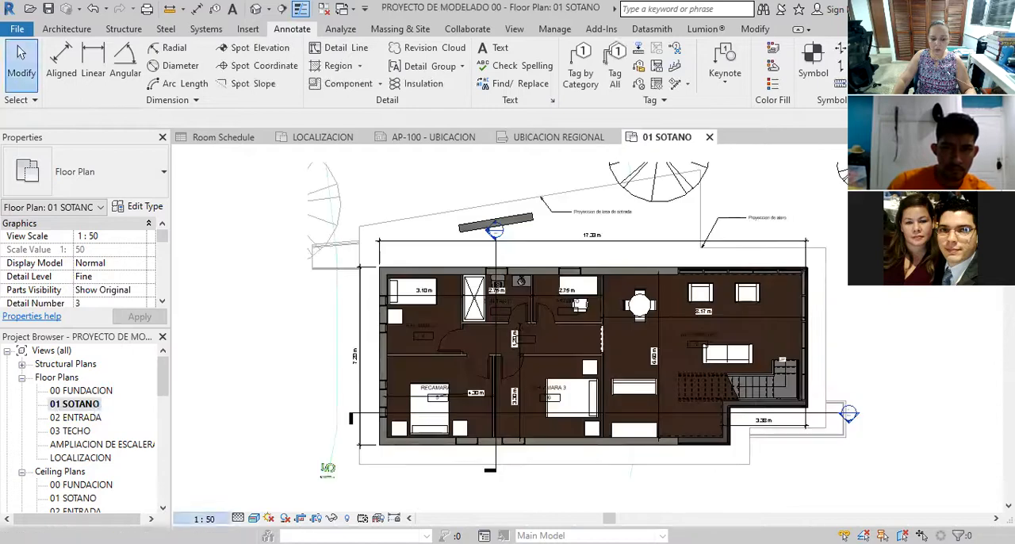
left_click(203, 518)
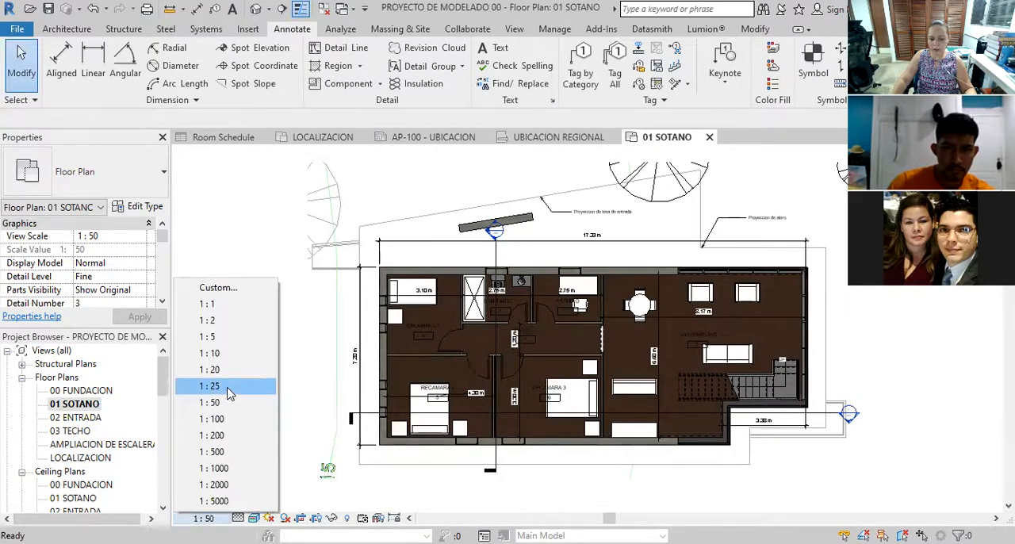
left_click(229, 394)
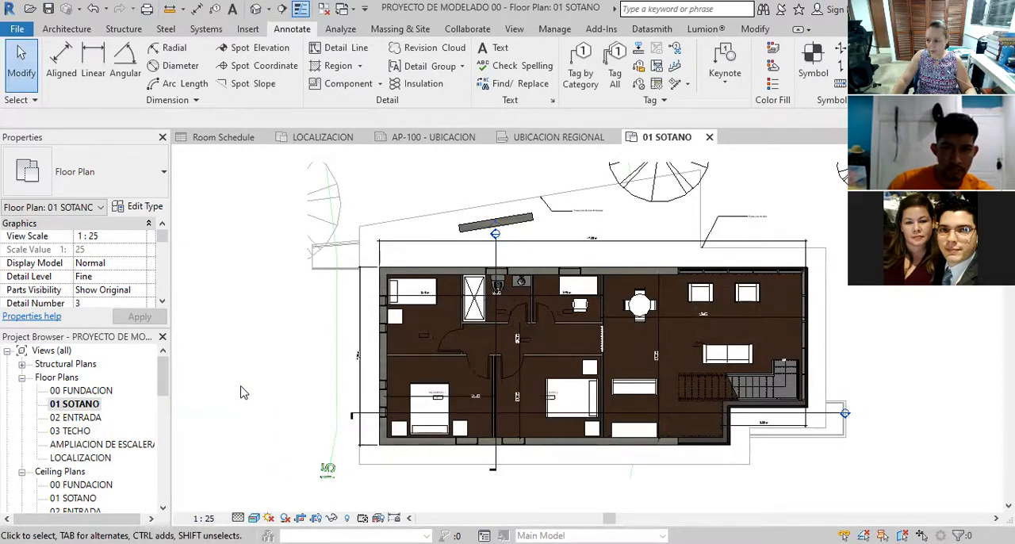
Show the crop region of the 01 SOTANO floor plan
left_click(204, 518)
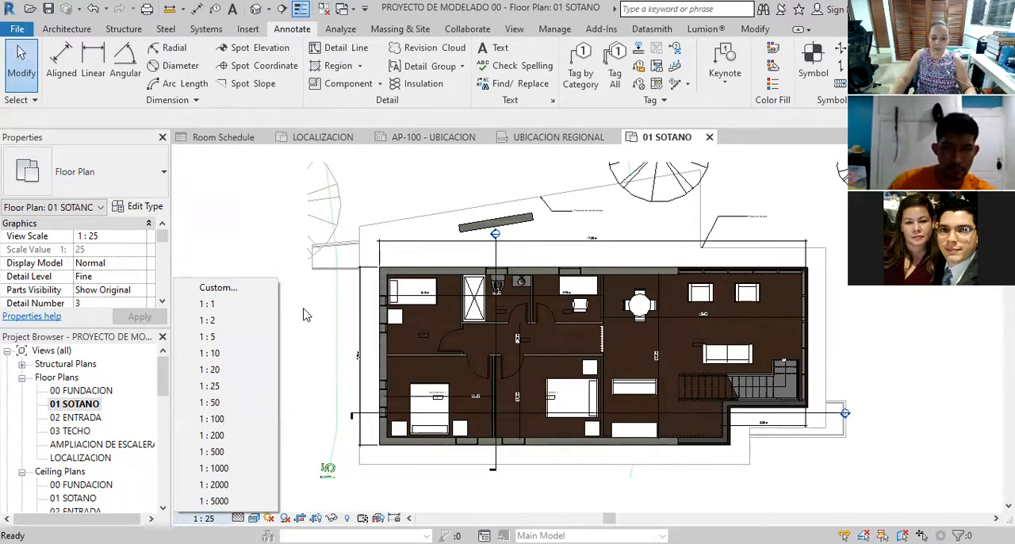
left_click(343, 486)
left_click(331, 517)
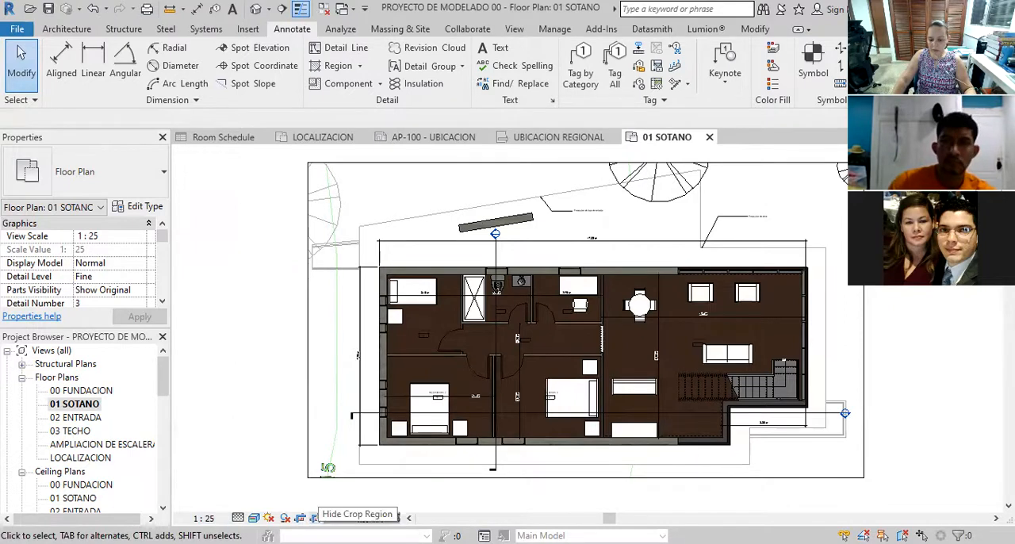
scroll(258, 334, "down", 3)
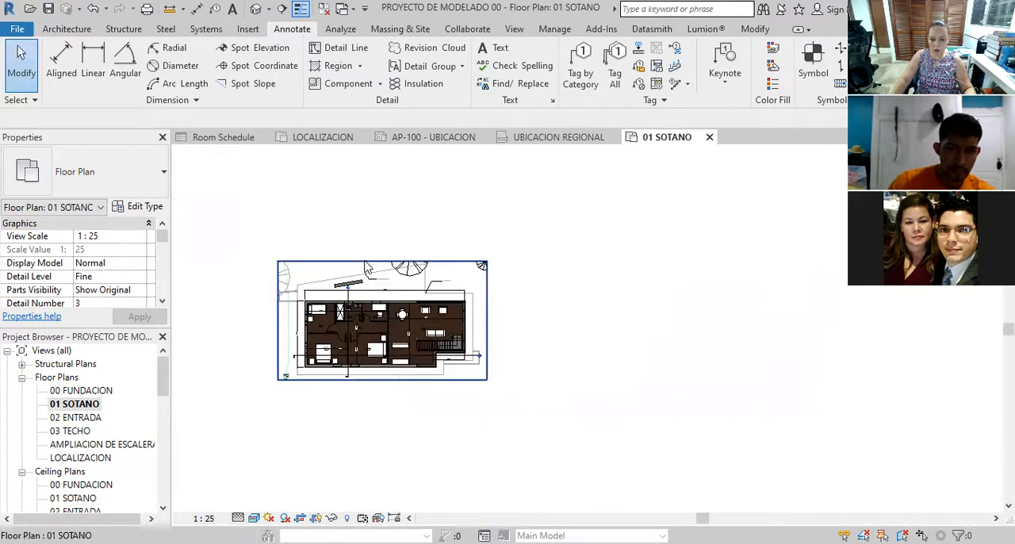
Tighten the 01 SOTANO crop region around the plan on its left, upper and right sides, and hide the crop region
left_click(369, 268)
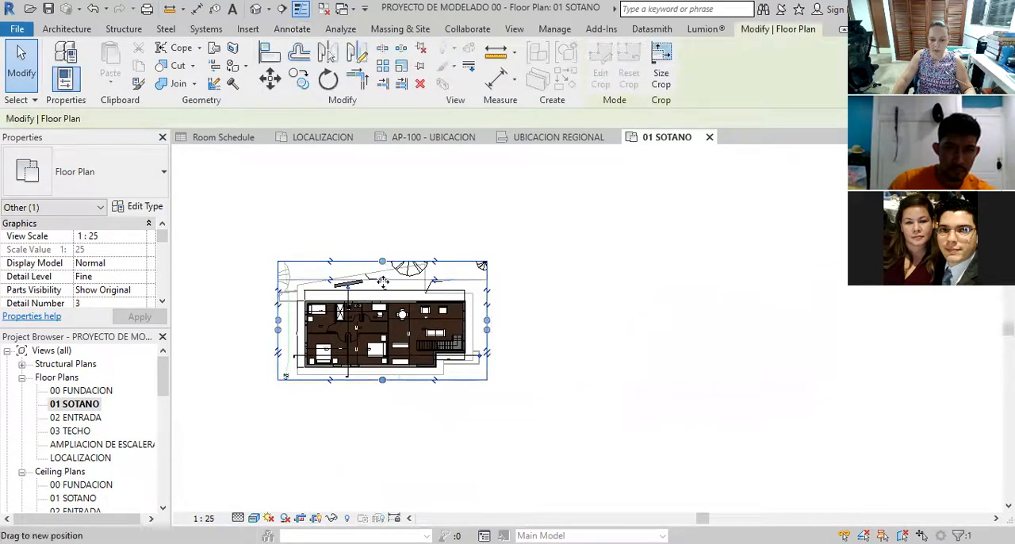
left_click_drag(487, 334, 472, 335)
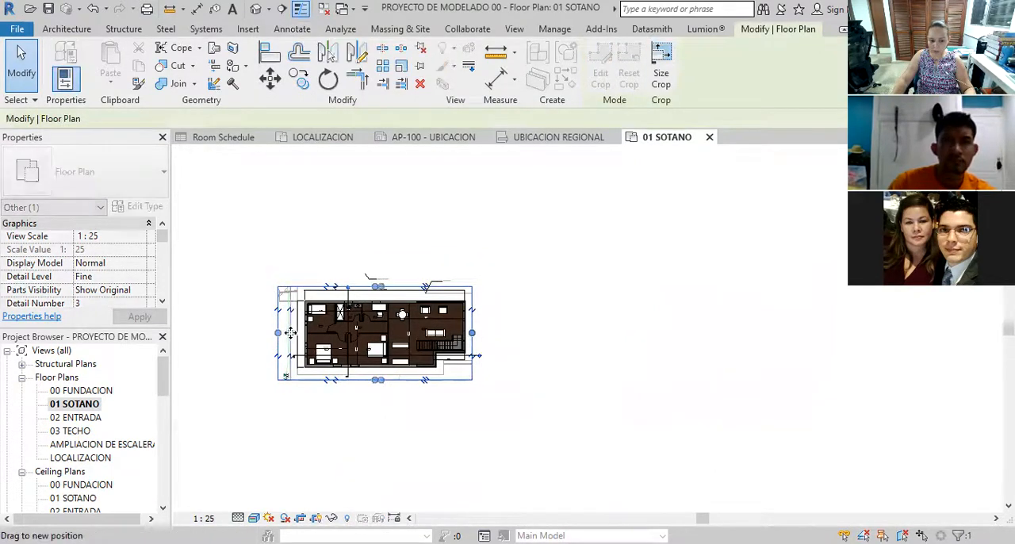
left_click(470, 405)
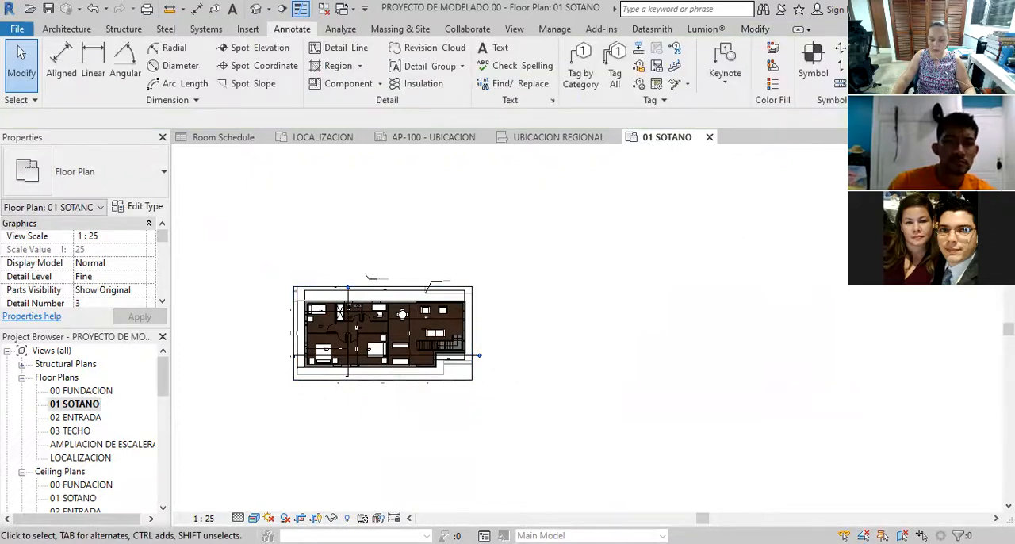
left_click(316, 517)
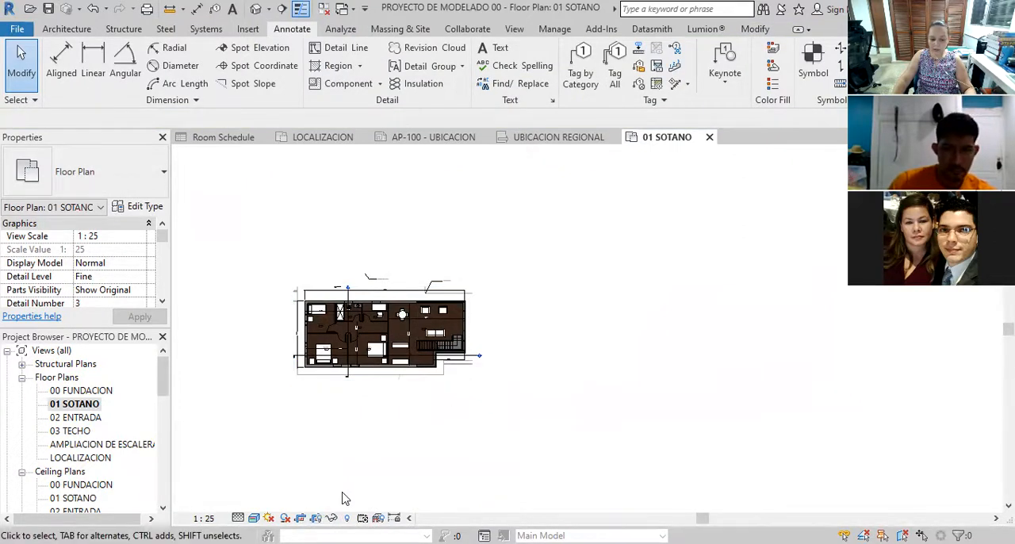
Check the 01 SOTANO view on sheet AP-100 - UBICACION, and set that floor plan's view scale to 1:50
scroll(80, 428, "down", 10)
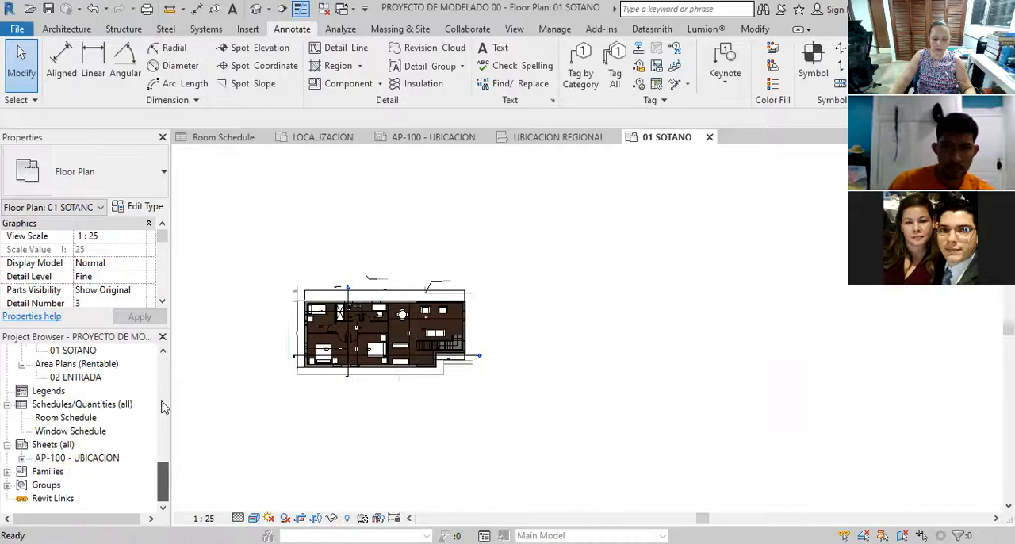
double_click(63, 458)
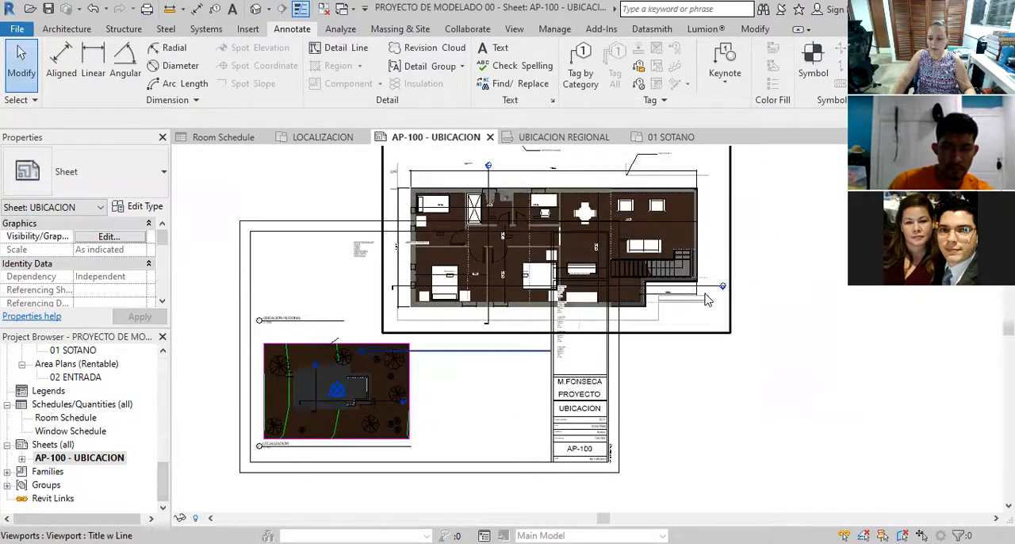
scroll(151, 401, "up", 10)
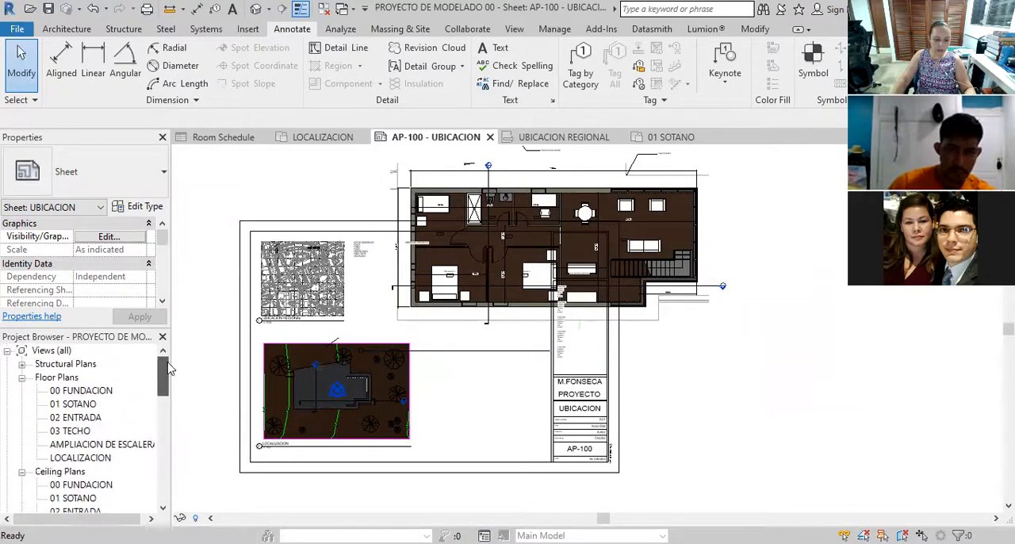
double_click(71, 404)
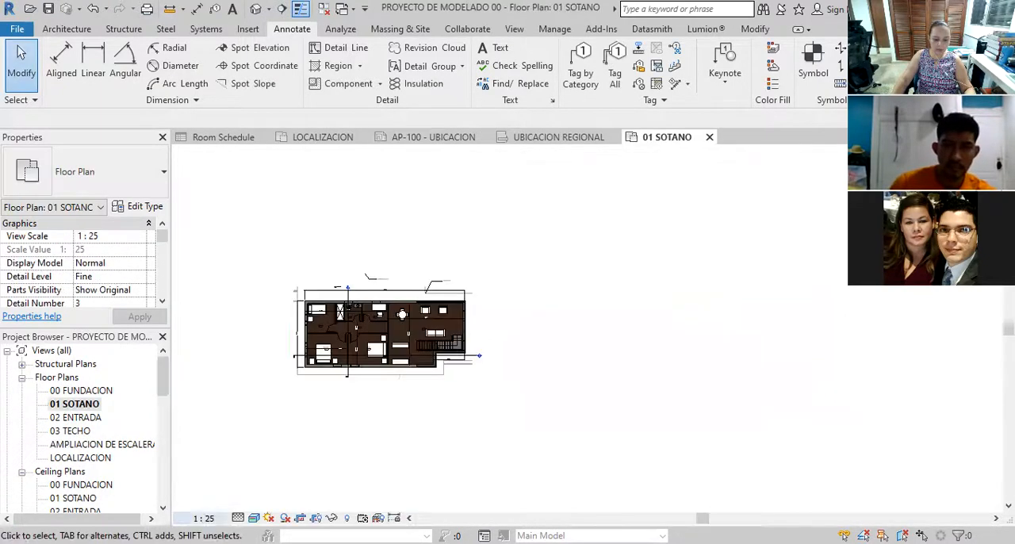
left_click(204, 517)
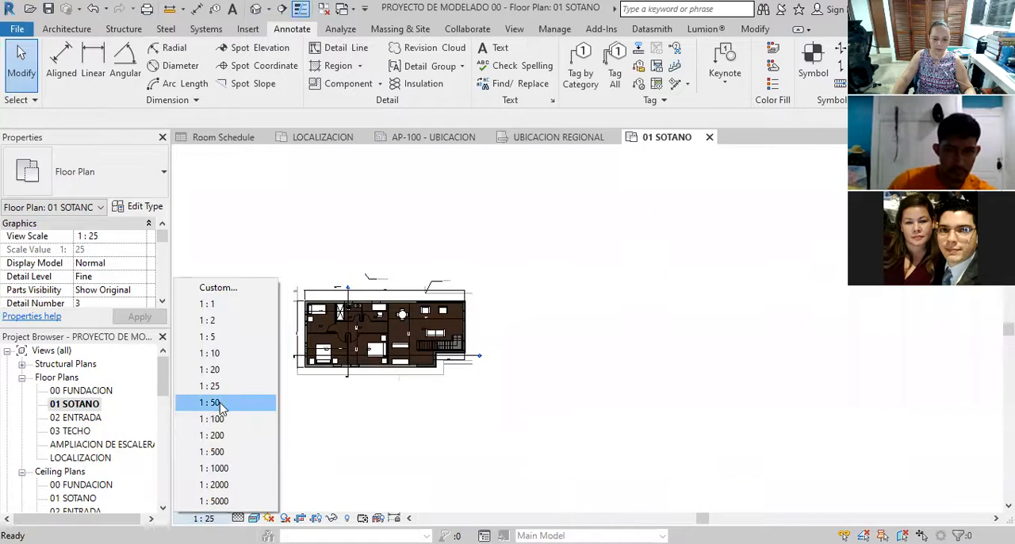
left_click(222, 406)
Reopen sheet AP-100 - UBICACION and move the 01 SOTANO viewport slightly up, keeping it between the text notes and the title block
scroll(164, 415, "down", 10)
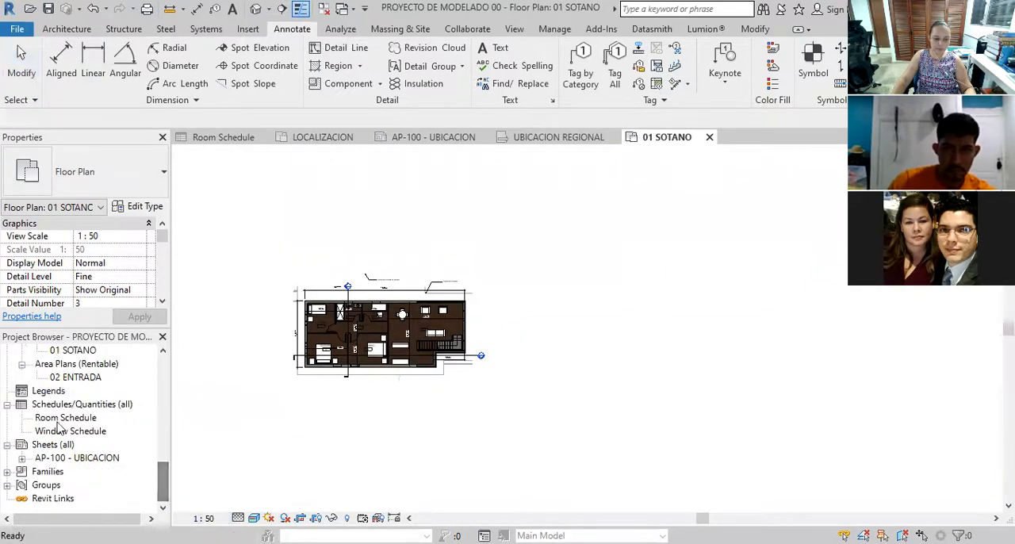
double_click(64, 459)
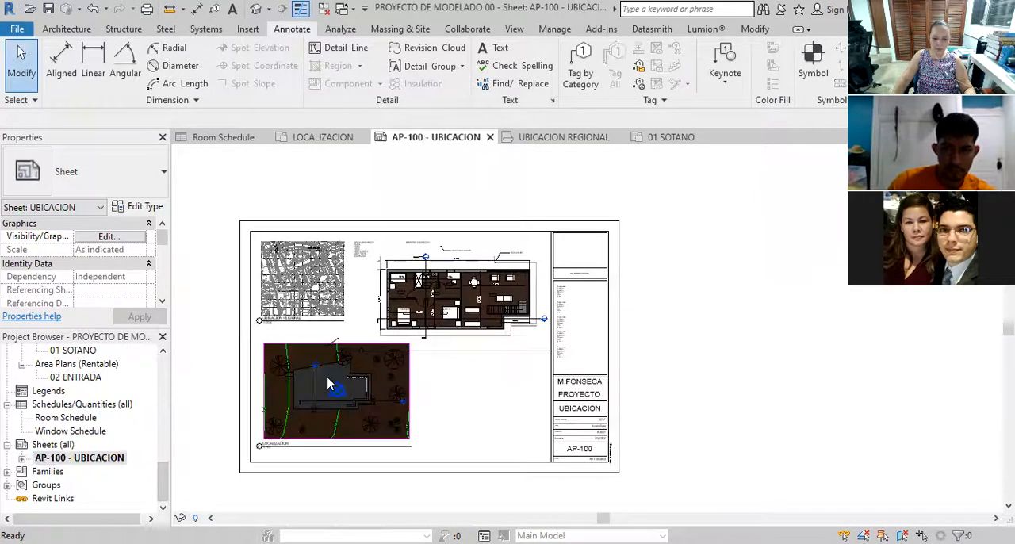
scroll(441, 345, "up", 3)
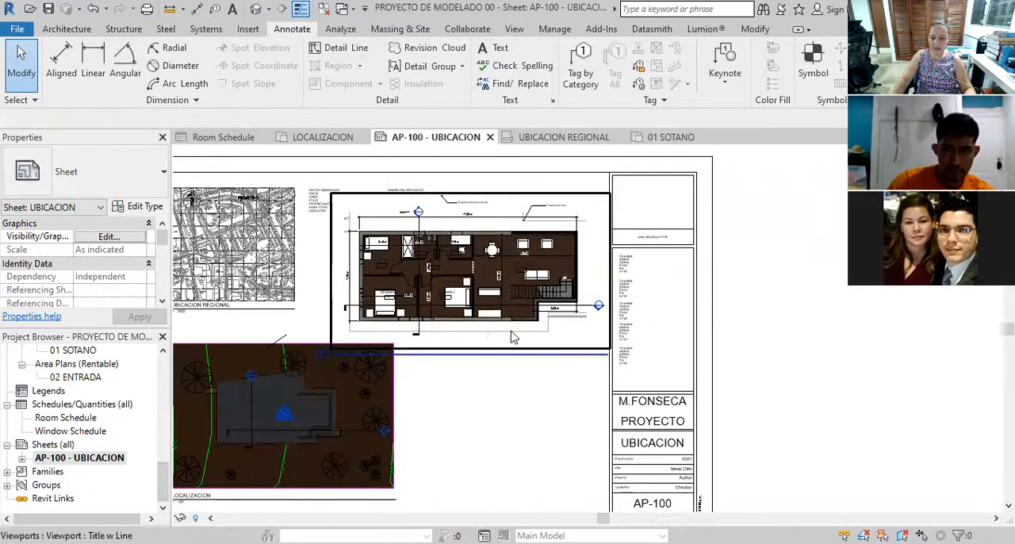
left_click(511, 337)
left_click_drag(512, 337, 513, 294)
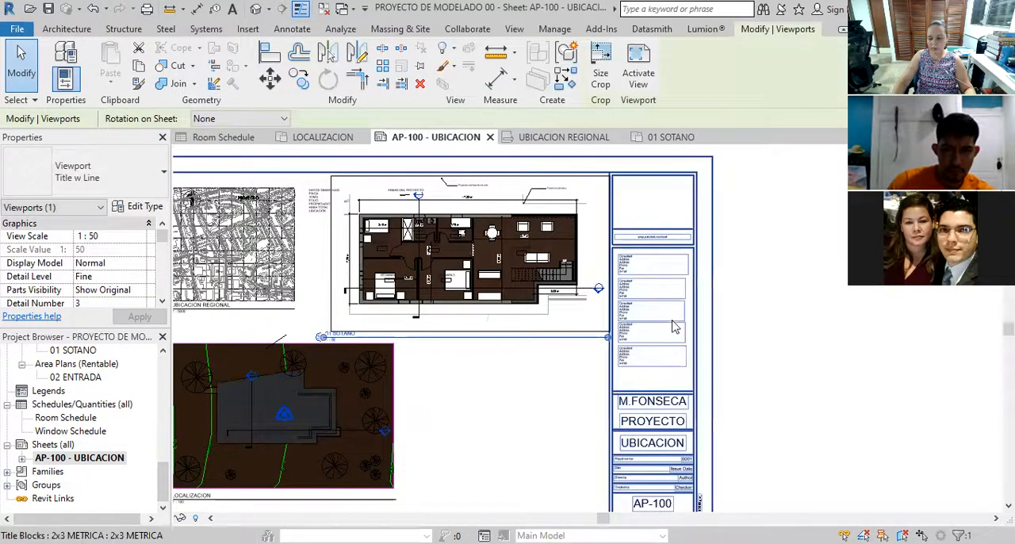
key("Escape")
scroll(617, 333, "down", 3)
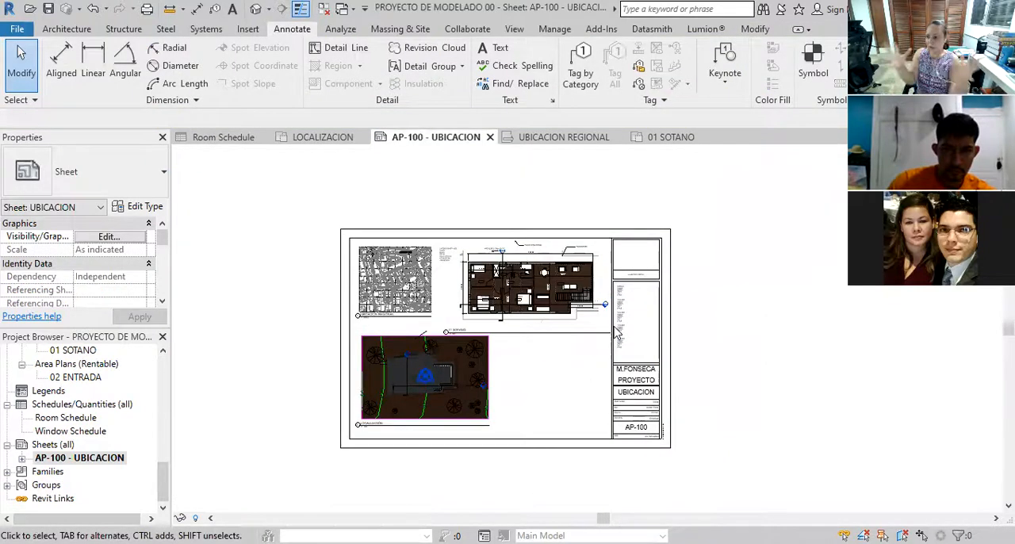